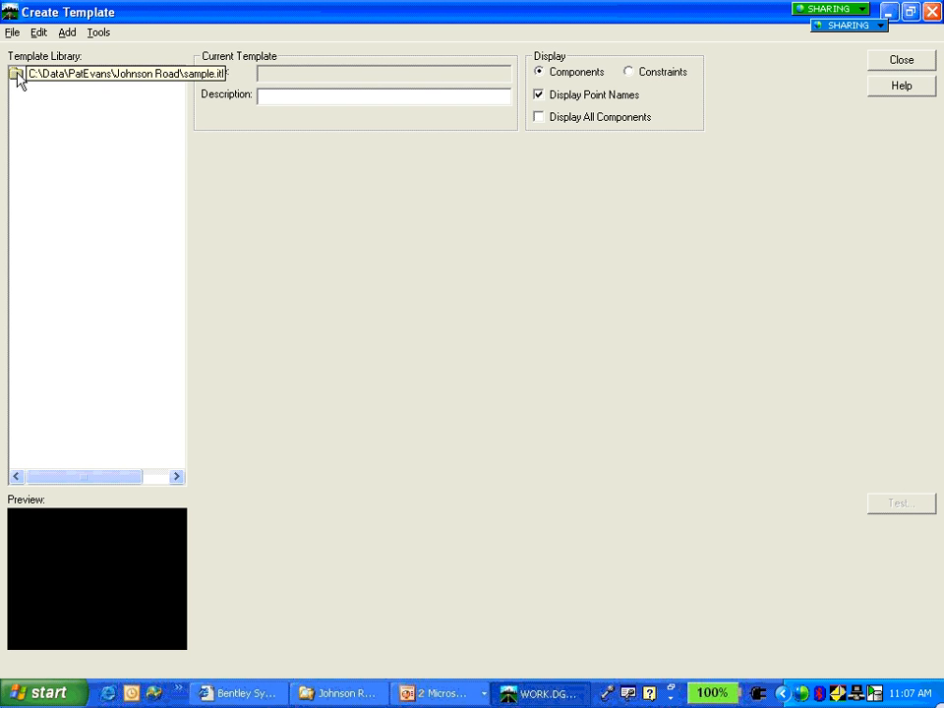
- Create a new template named Sample in the End Conditions folder of the template library
double_click(19, 74)
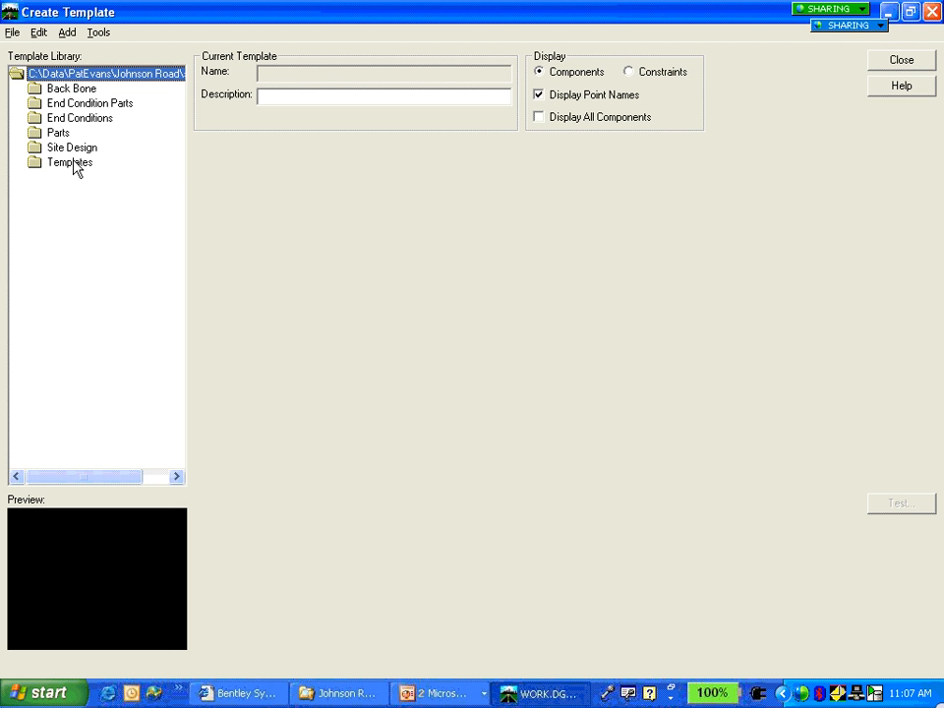
click(39, 103)
double_click(39, 104)
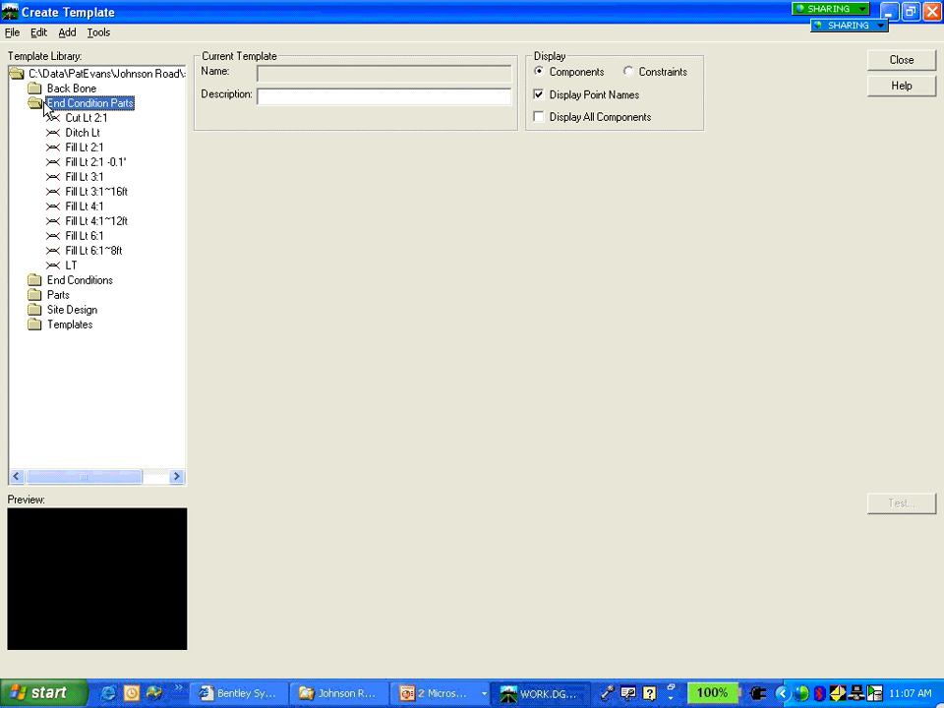
double_click(38, 281)
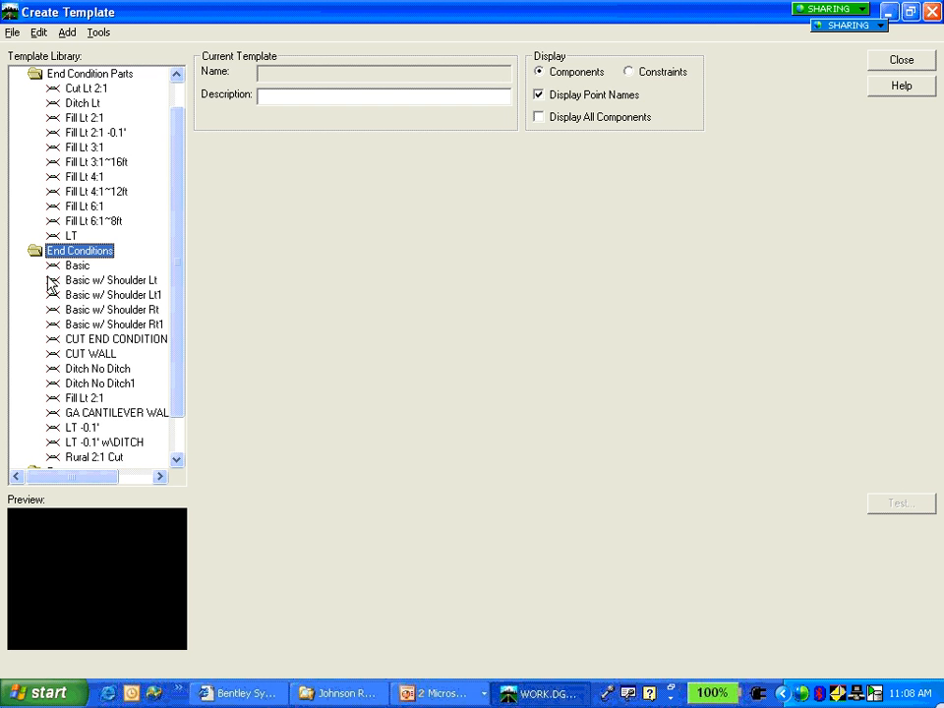
right_click(74, 254)
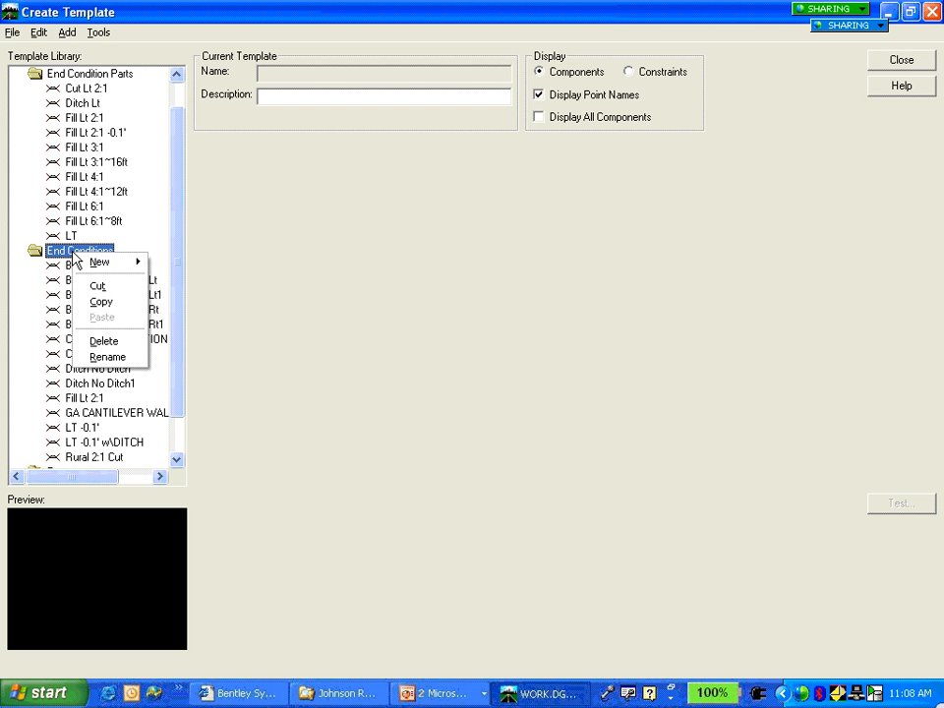
mouse_move(106, 268)
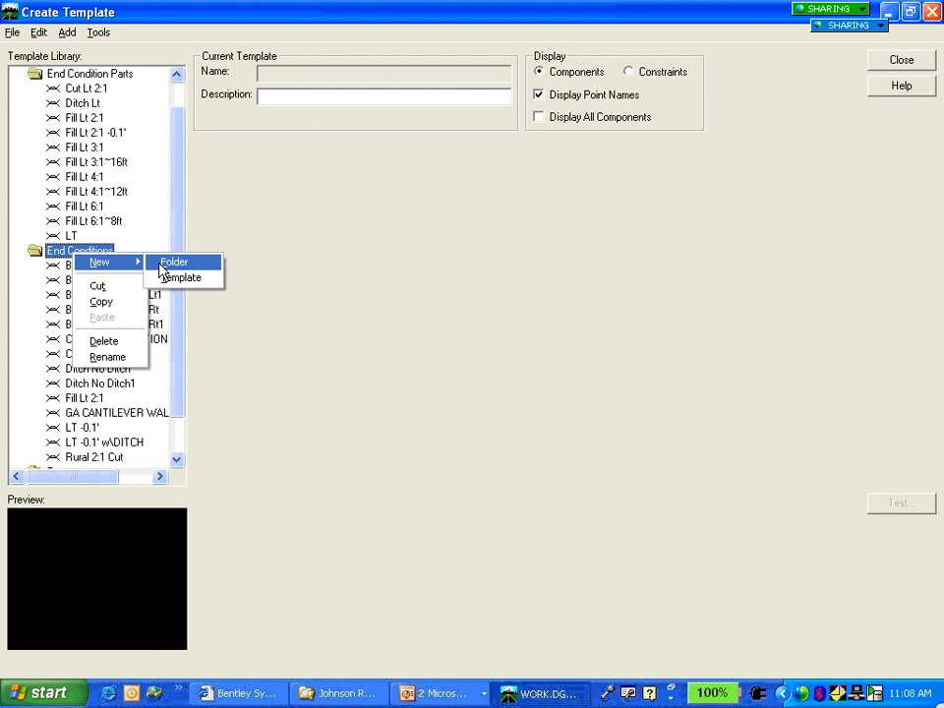
click(185, 279)
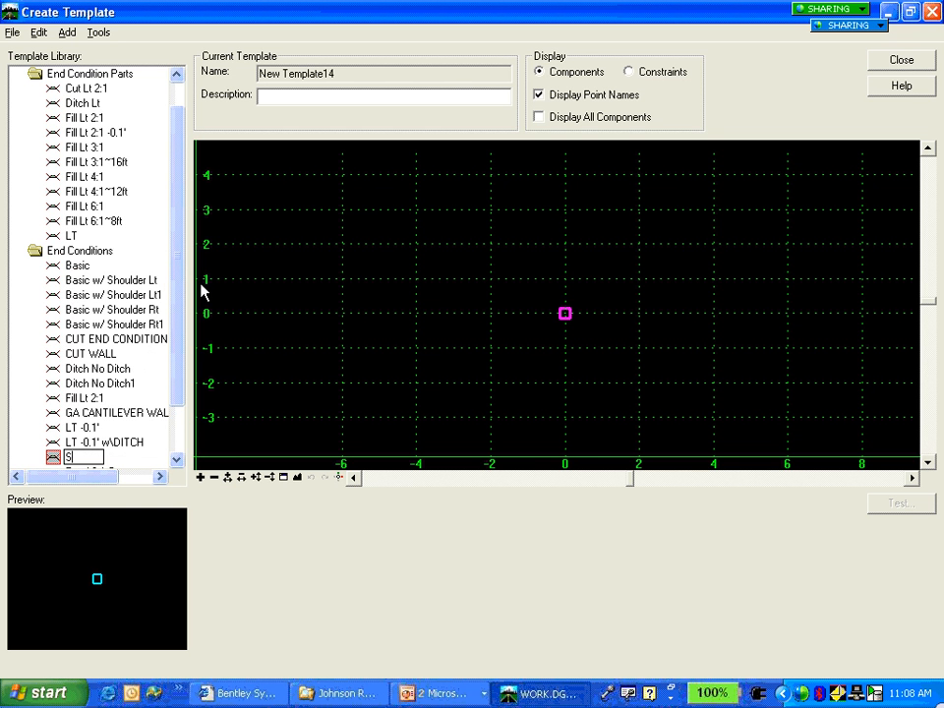
text(Sample)
key(Return)
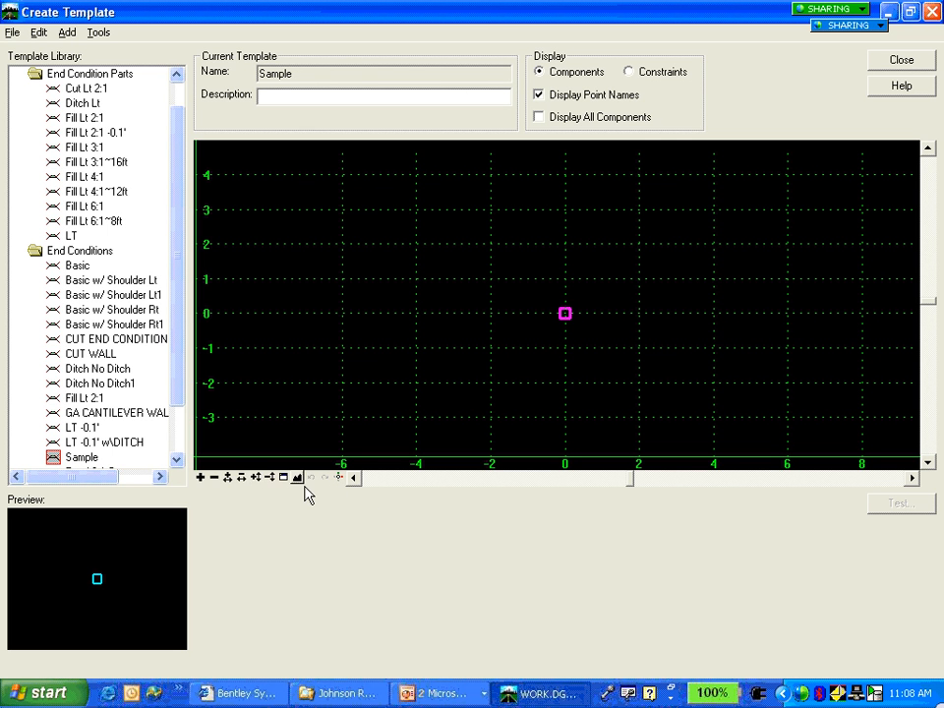
- Display the dynamic settings and set both the X and Y steps to 1
click(339, 477)
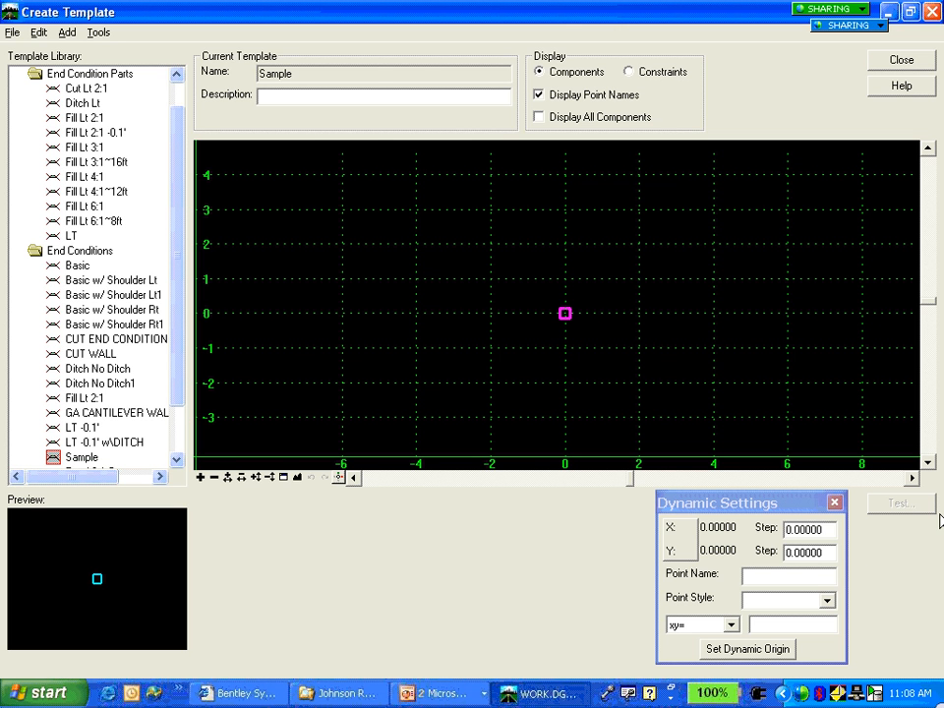
double_click(784, 529)
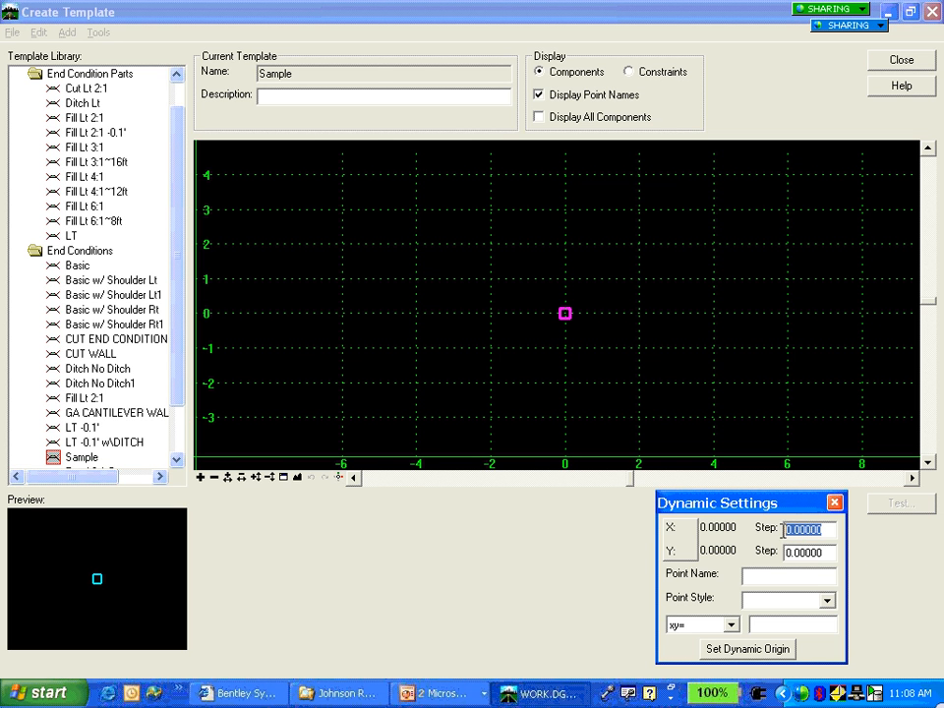
text(1)
click(827, 552)
double_click(775, 554)
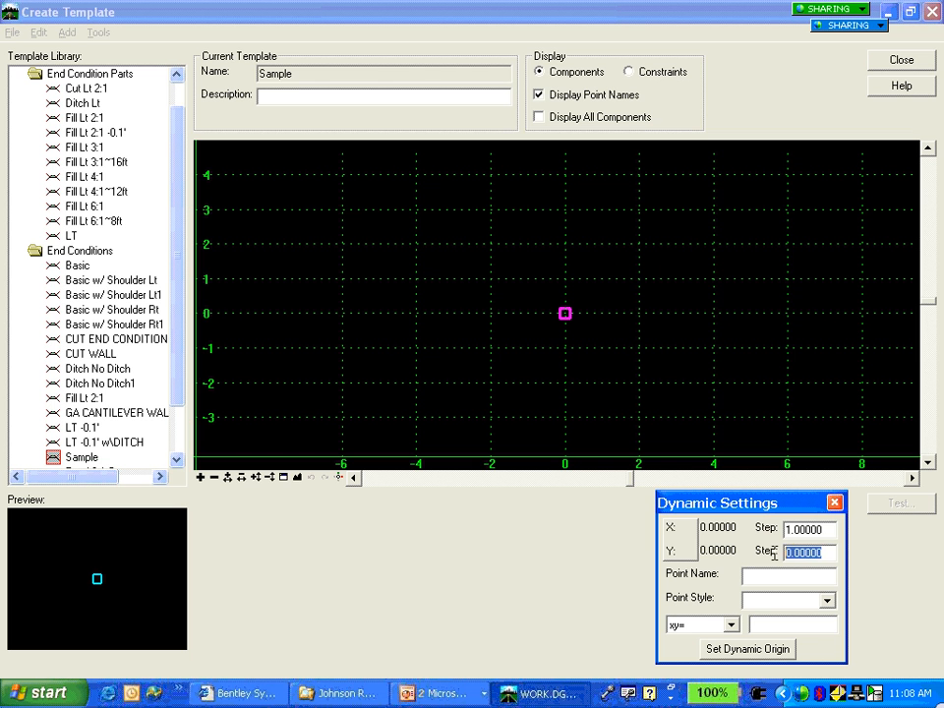
text(1)
key(Return)
- Add an end condition component in the Fill style, drawn from the template origin to X 6, Y -2
right_click(568, 344)
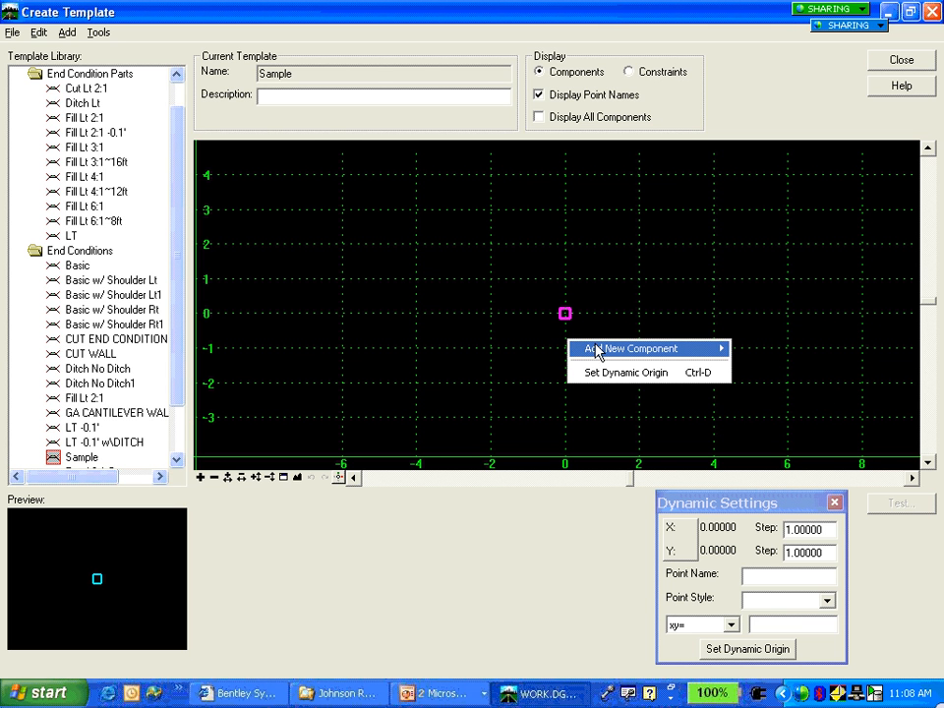
mouse_move(596, 351)
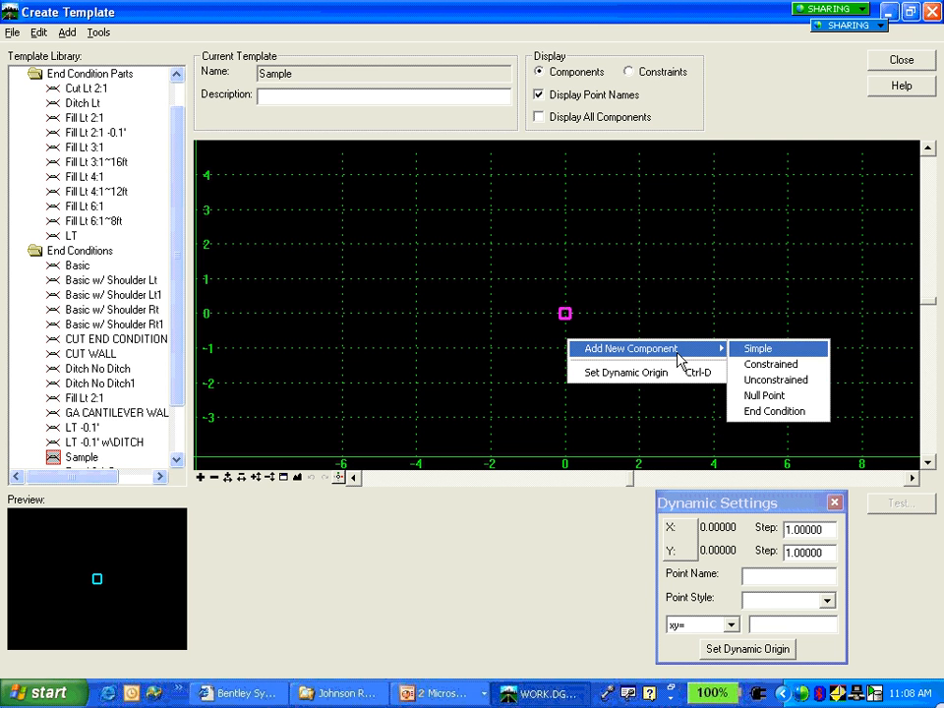
click(775, 412)
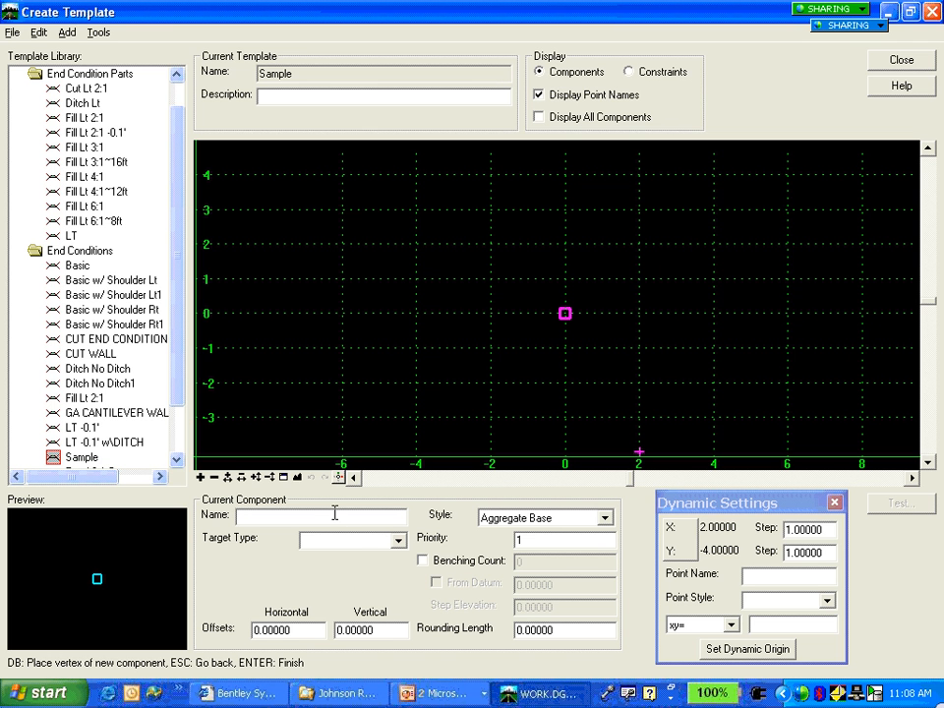
click(604, 518)
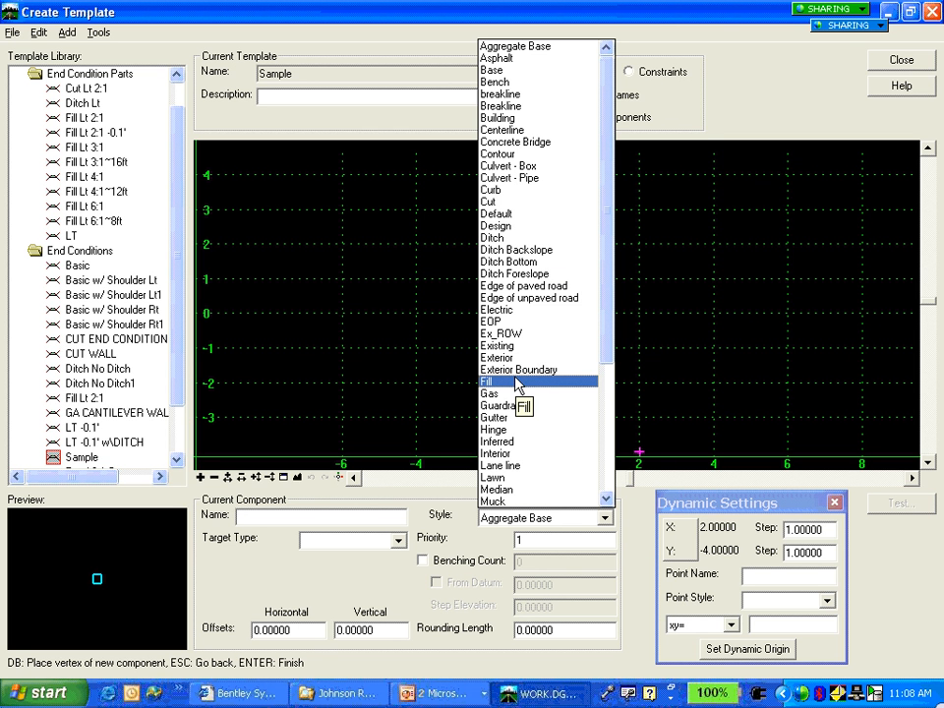
click(517, 382)
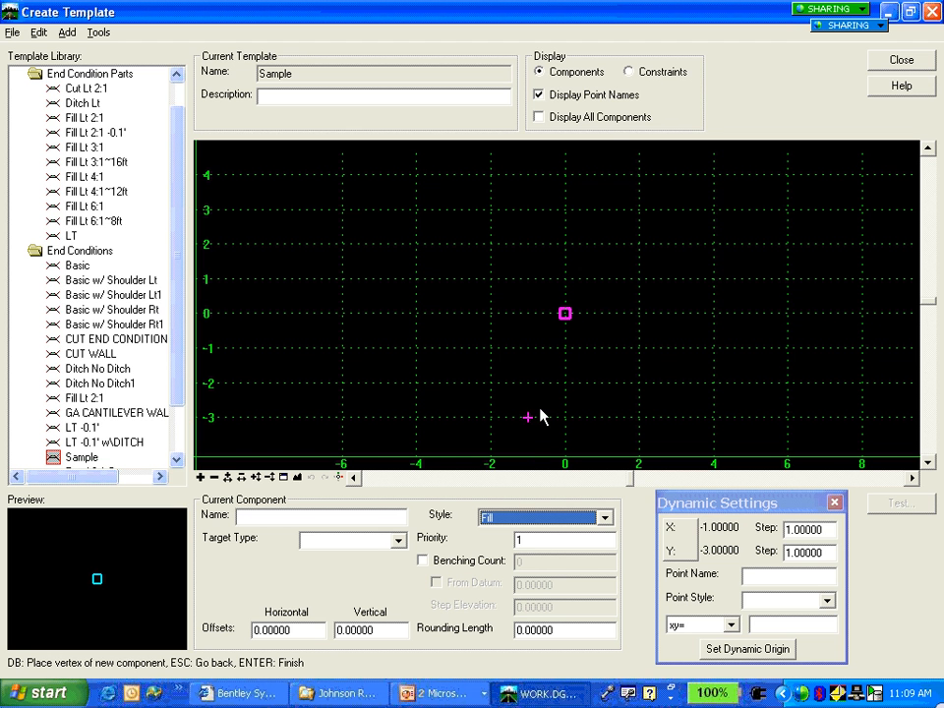
click(565, 315)
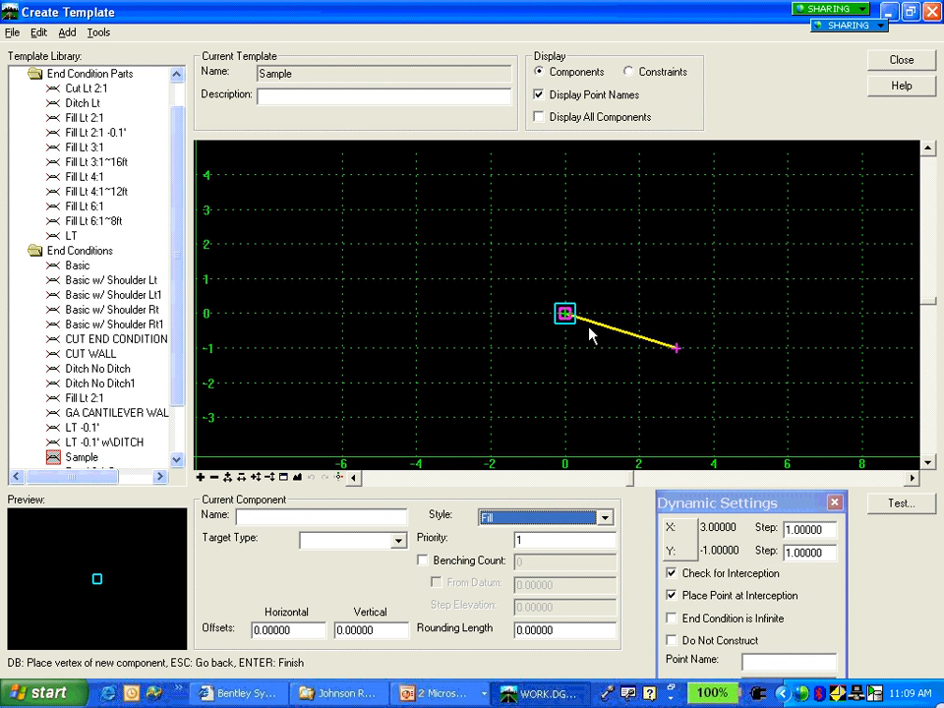
click(796, 385)
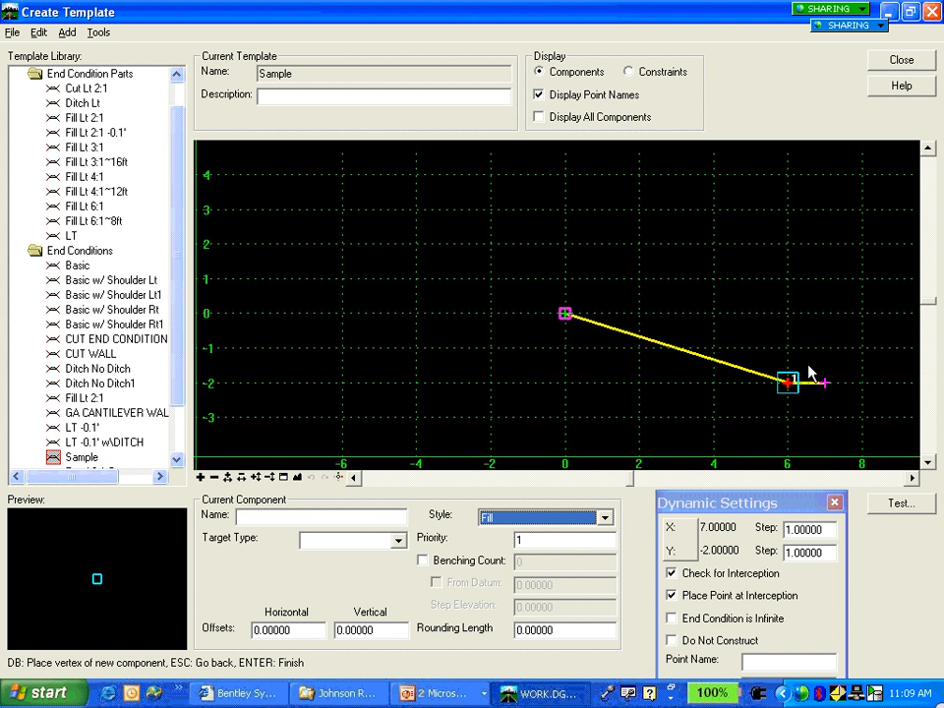
right_click(834, 382)
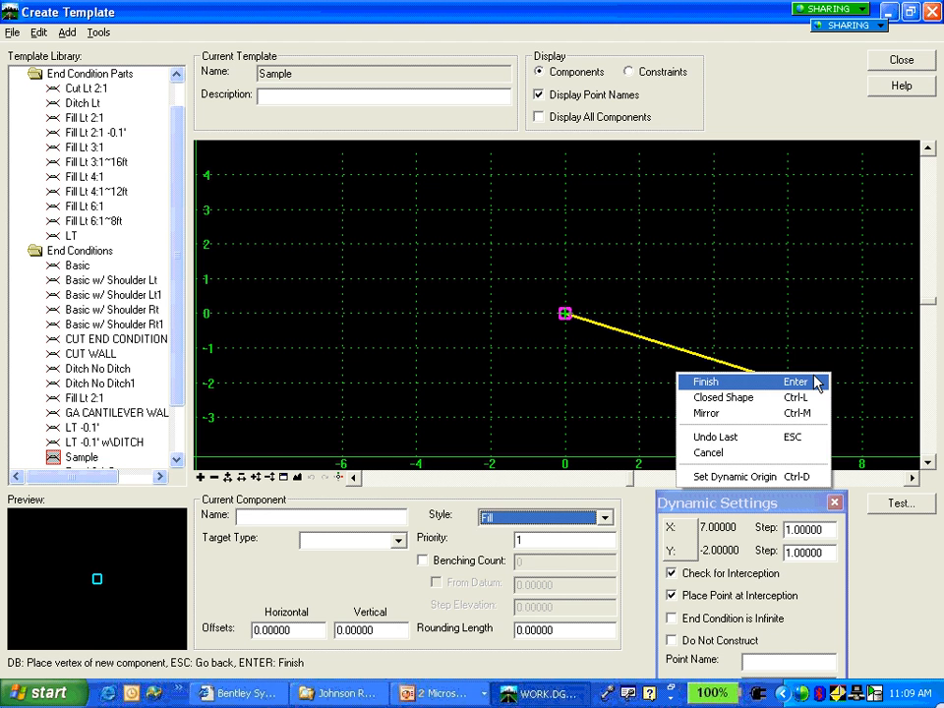
click(707, 382)
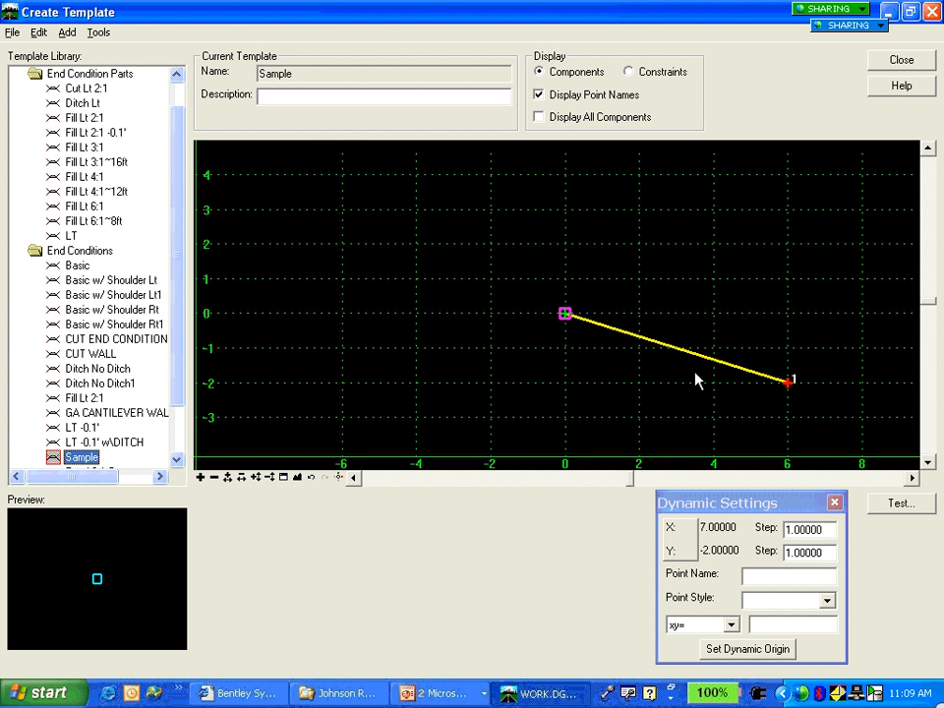
- Name the fill line's start point at the template origin ST
right_click(566, 316)
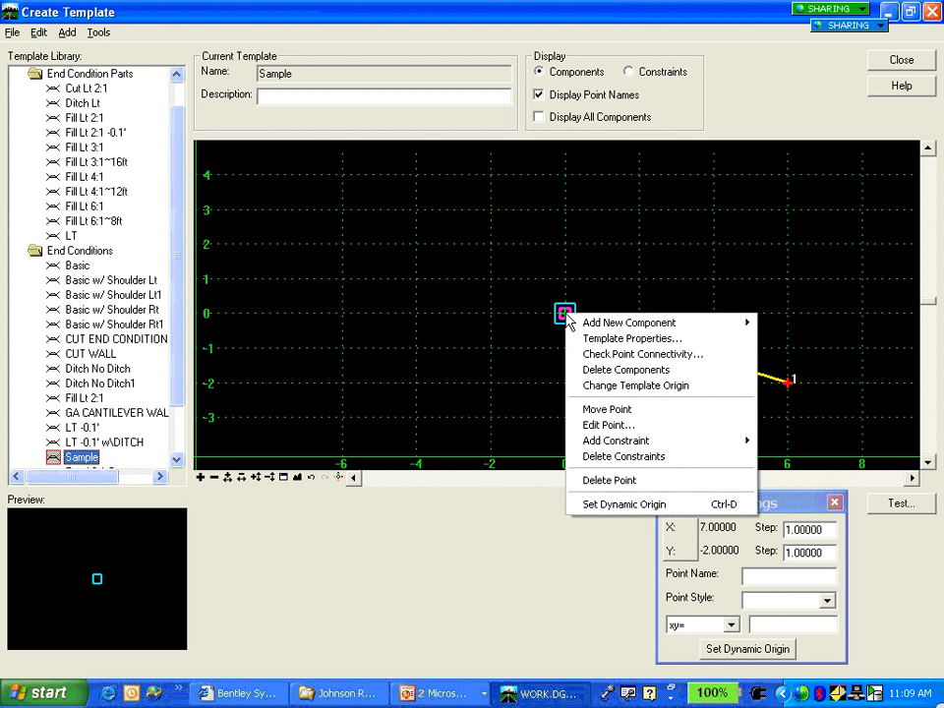
mouse_move(591, 325)
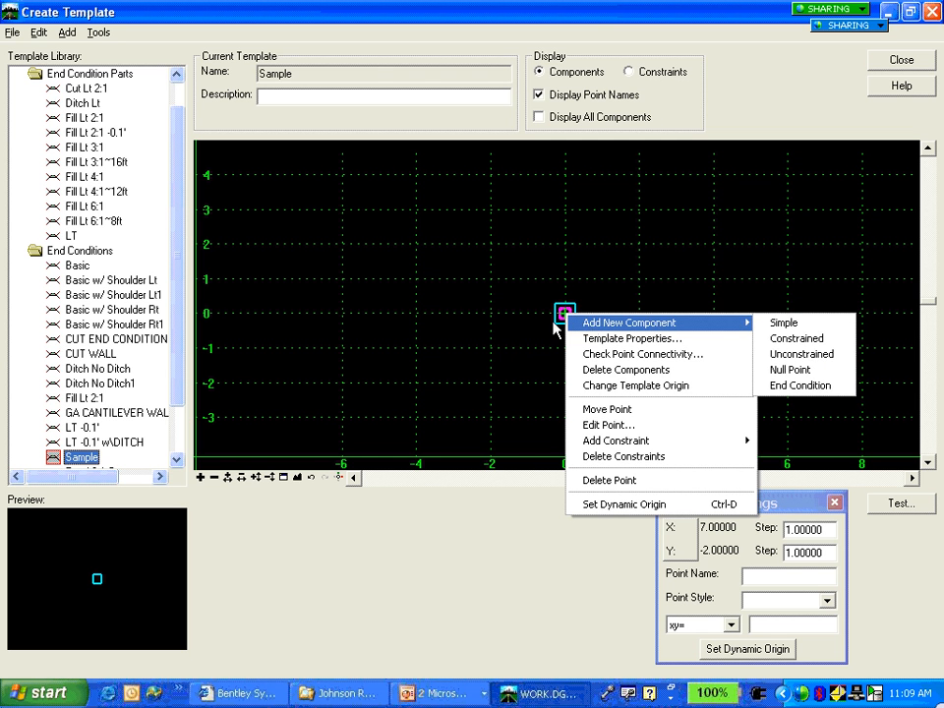
click(607, 426)
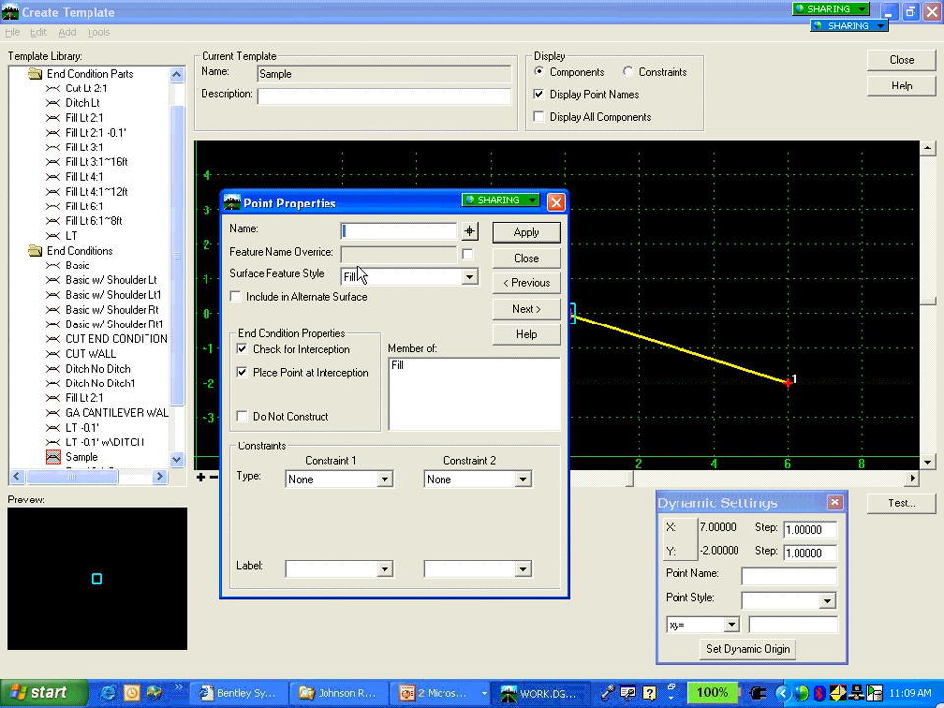
text(st)
key(BackSpace)
key(BackSpace)
key(Caps_Lock)
text(ST)
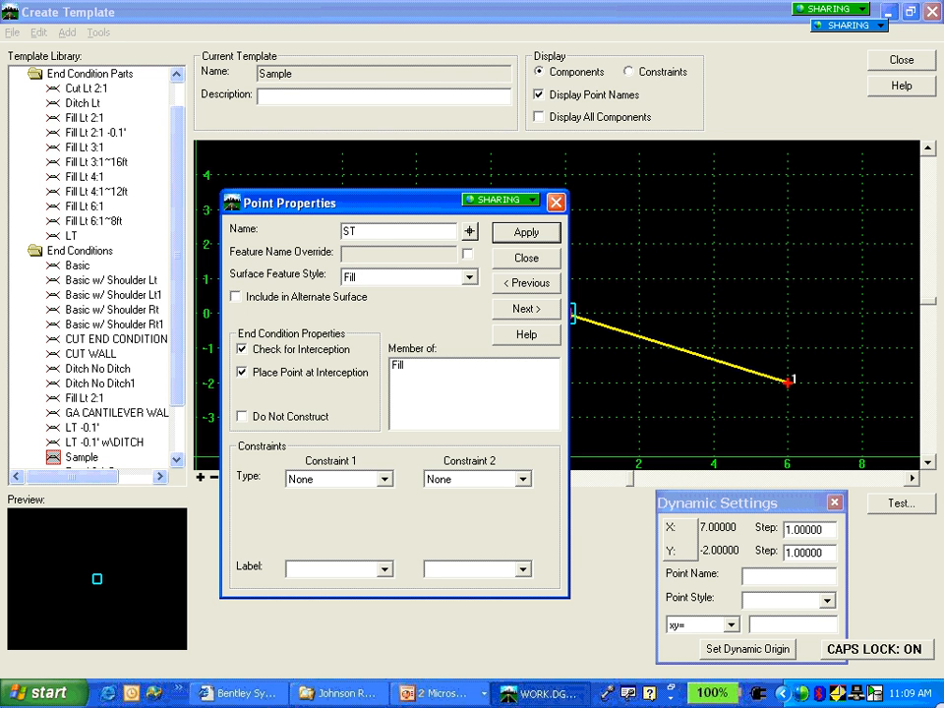
click(526, 234)
key(Caps_Lock)
- Rename the fill line's outer point FILL and set its slope constraint to -50%
click(528, 308)
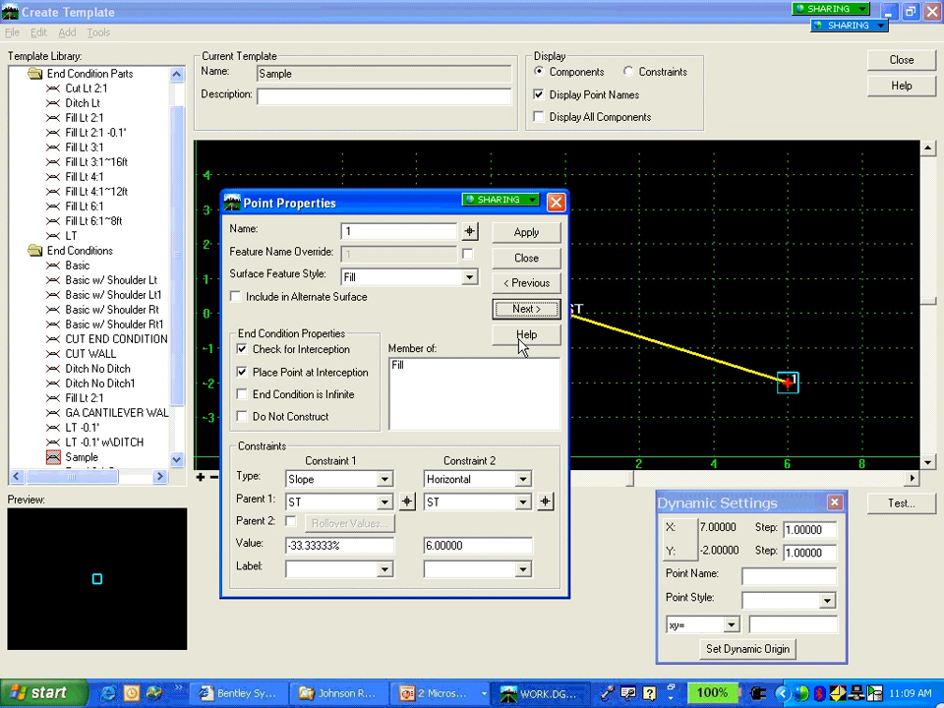
drag(368, 231, 316, 231)
text(FILL)
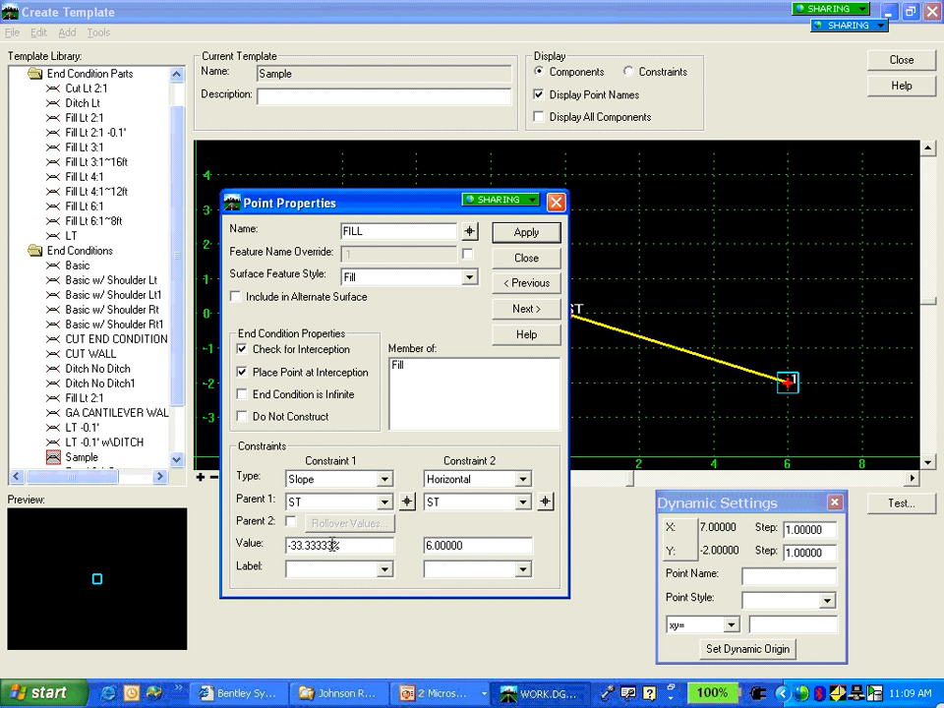
drag(314, 545, 288, 546)
text(-50)
key(Tab)
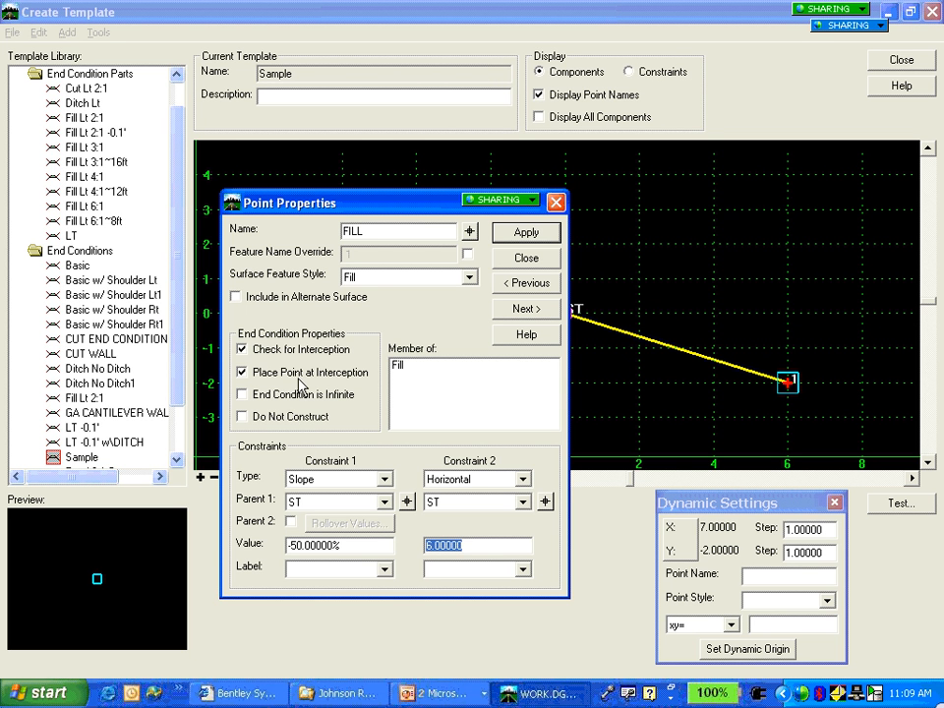
- Make the end condition infinite at the FILL point and apply the point's property changes
click(474, 546)
click(242, 395)
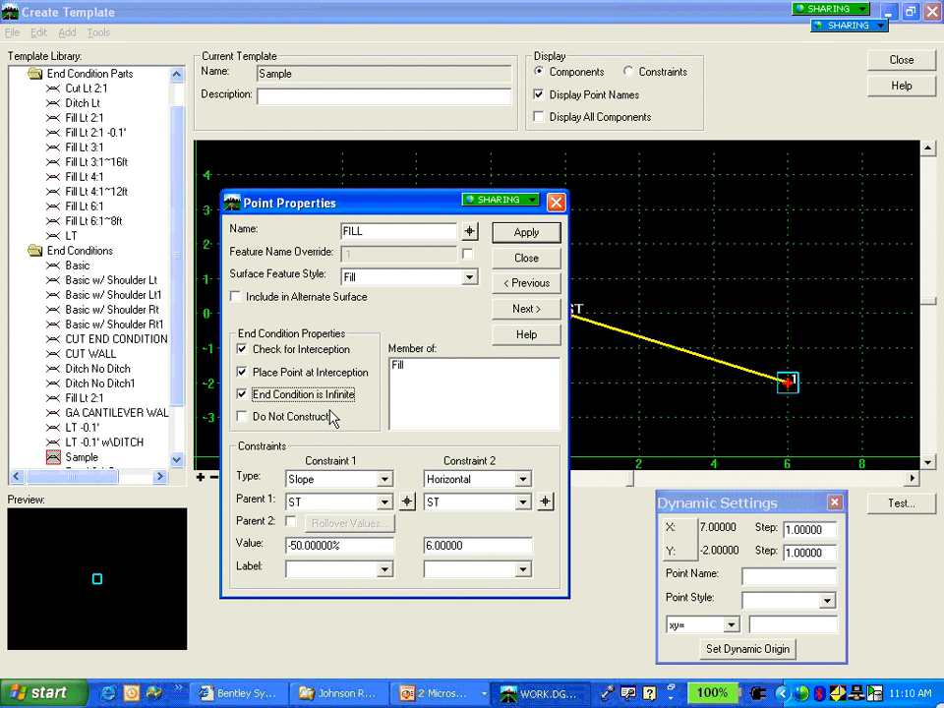
click(526, 235)
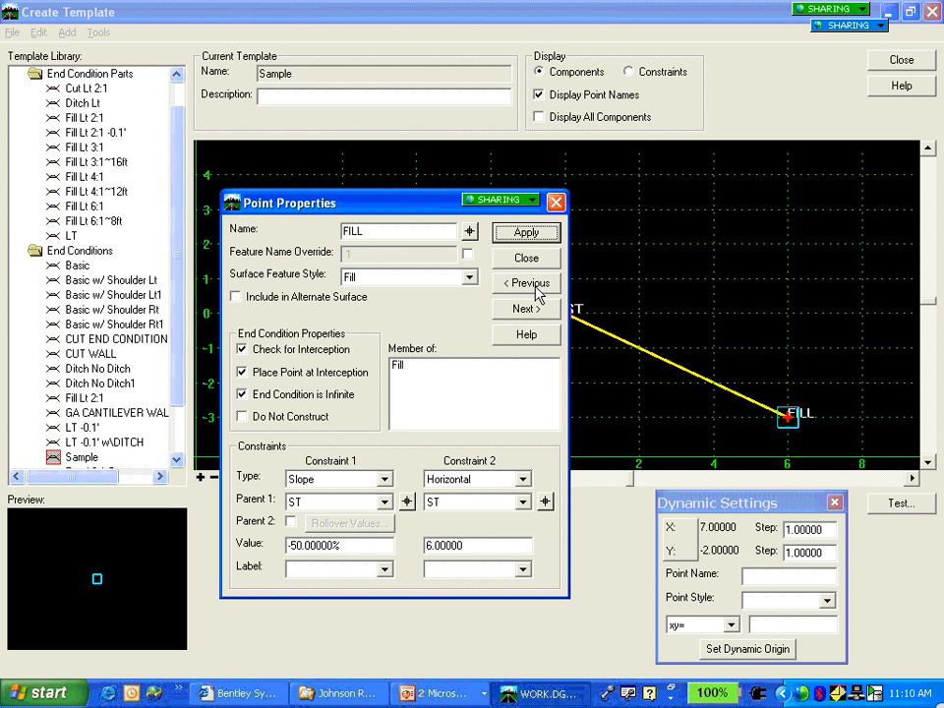
click(526, 259)
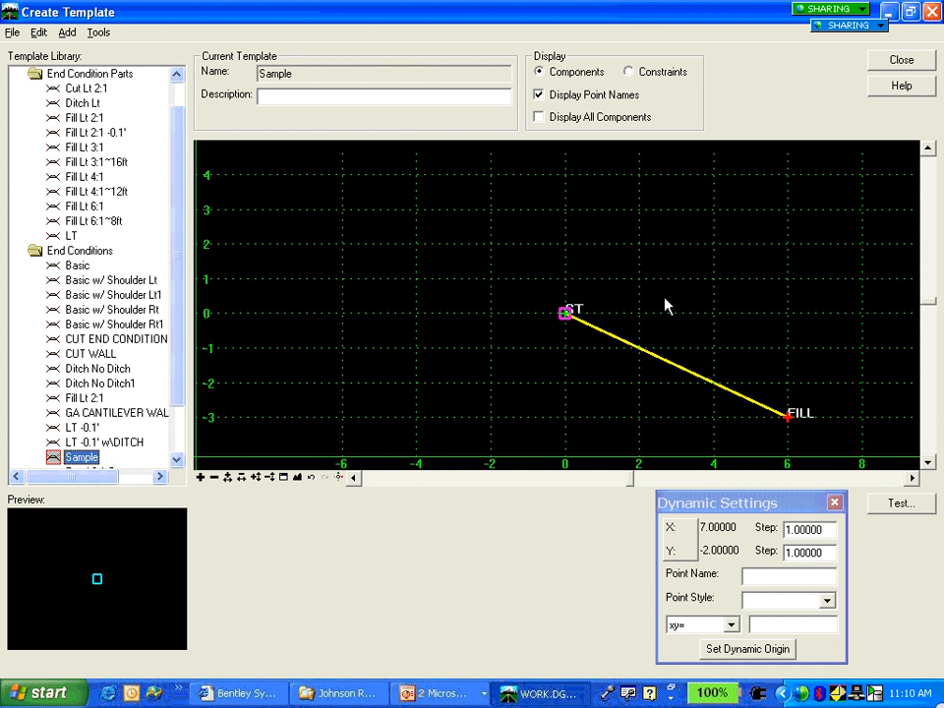
- Test the end condition against the active surface at a 10% surface slope, trying different surface heights
click(898, 505)
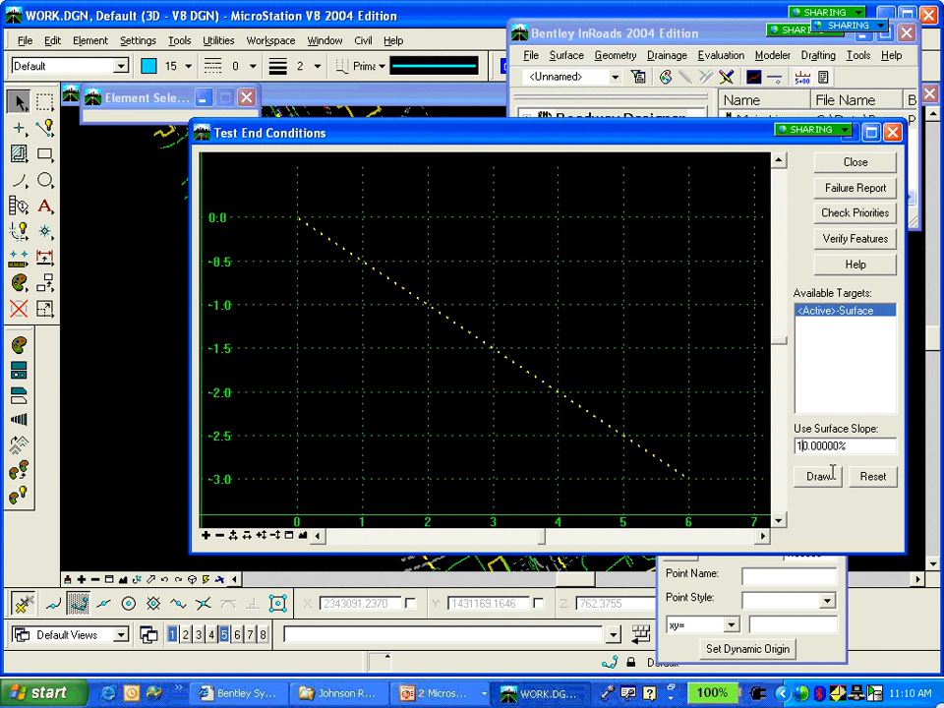
click(820, 478)
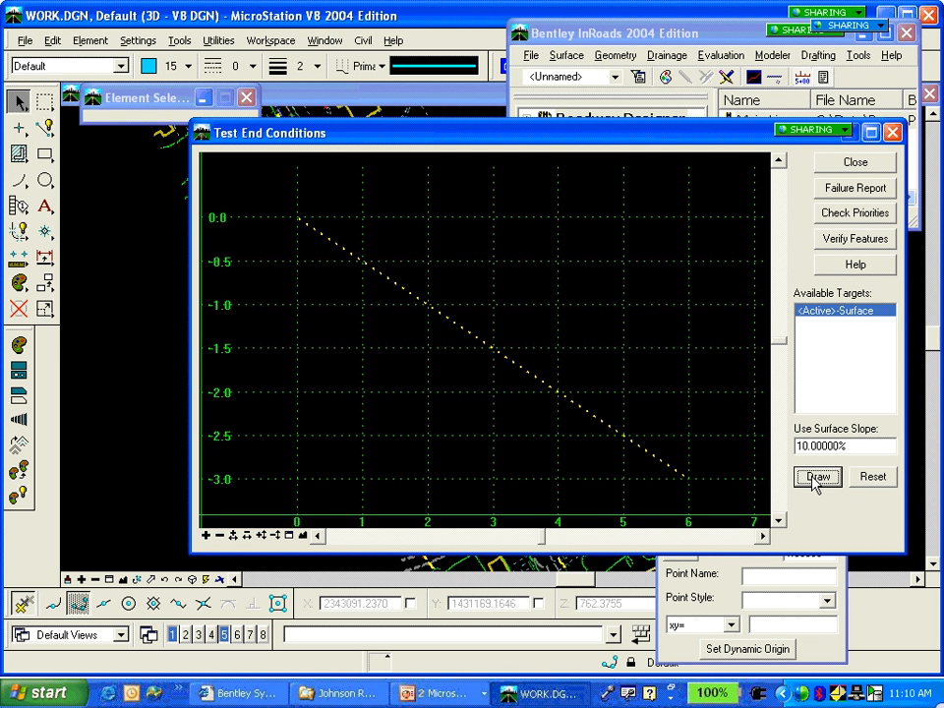
click(816, 479)
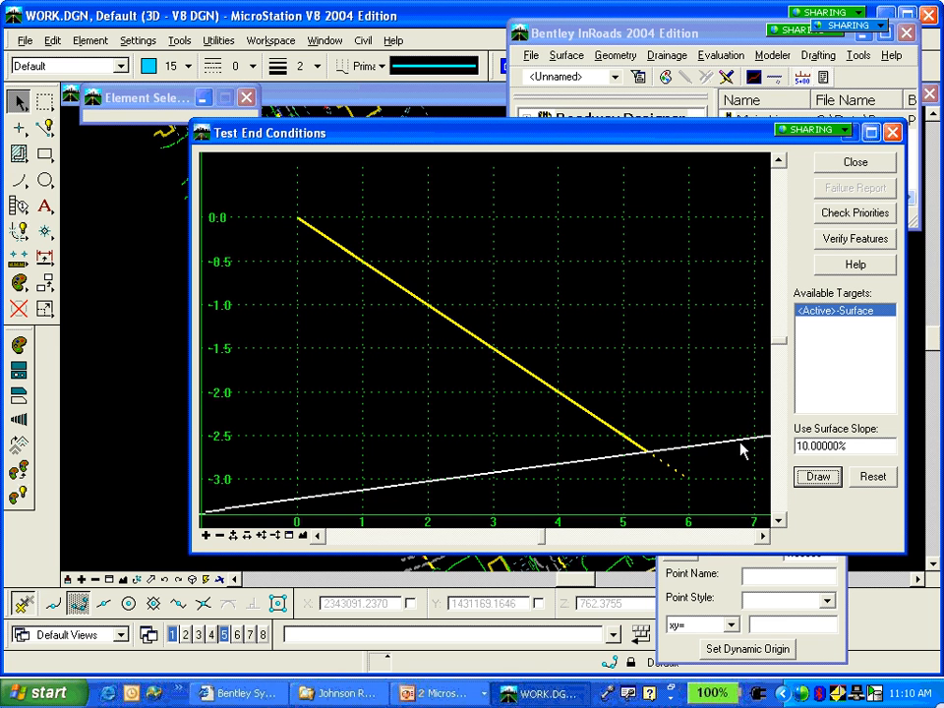
click(572, 298)
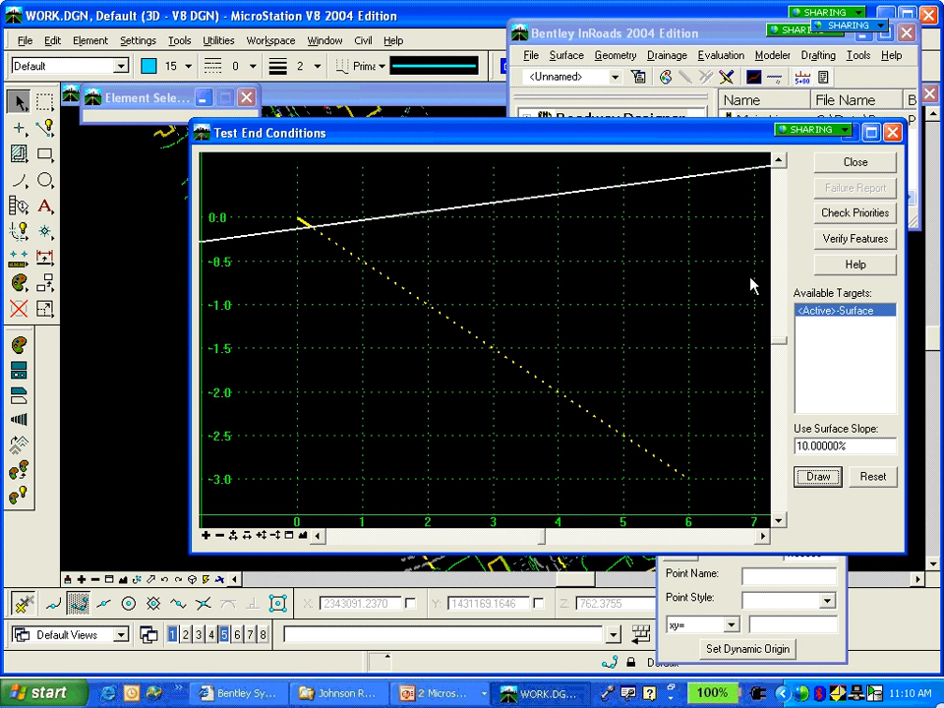
click(853, 165)
- Edit the Fill end condition component and set its rounding length to 8
right_click(657, 358)
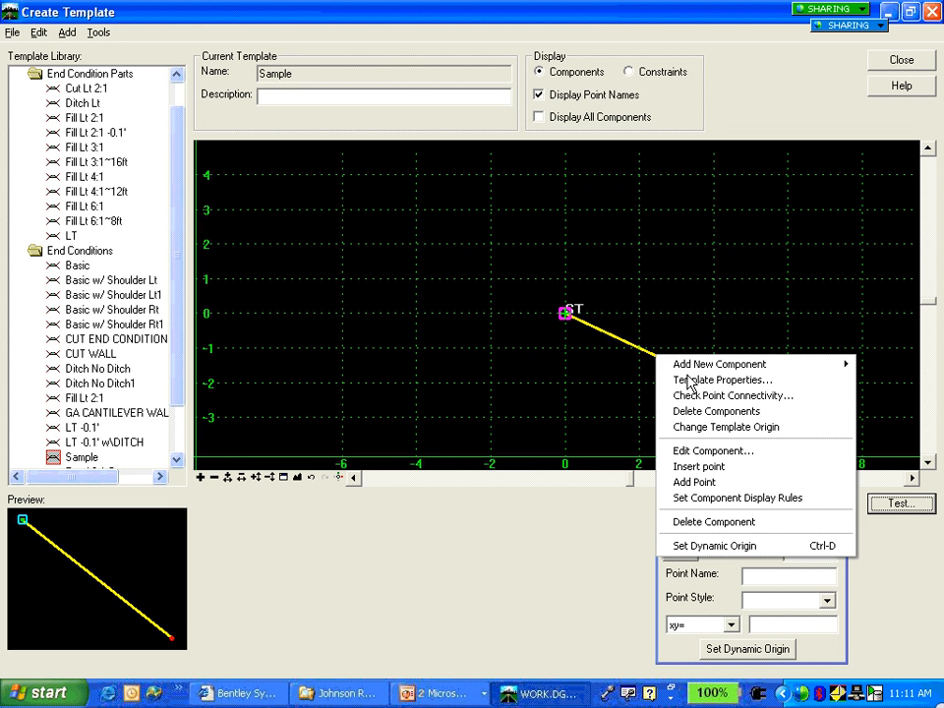
click(714, 452)
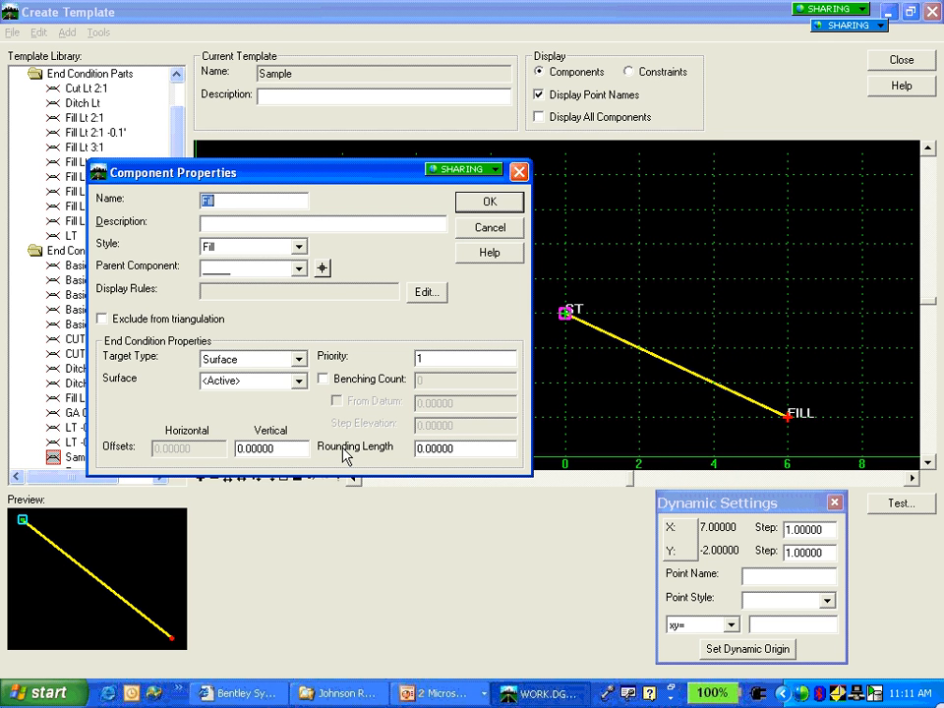
click(420, 449)
text(8)
key(Tab)
click(498, 209)
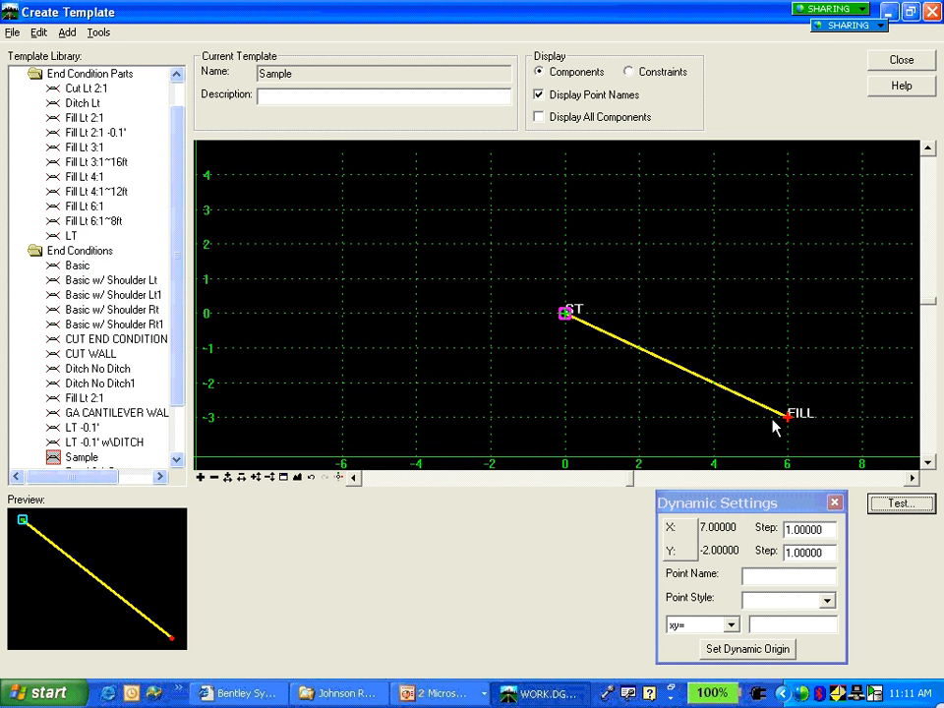
- Test the rounded fill slope against the active surface at several surface heights
click(899, 505)
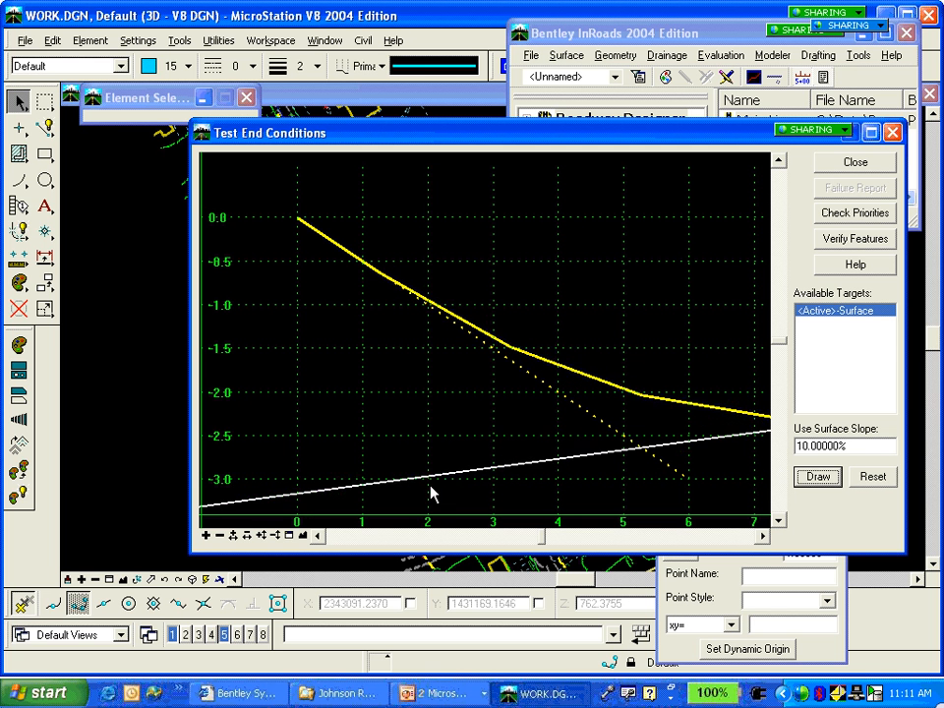
click(220, 535)
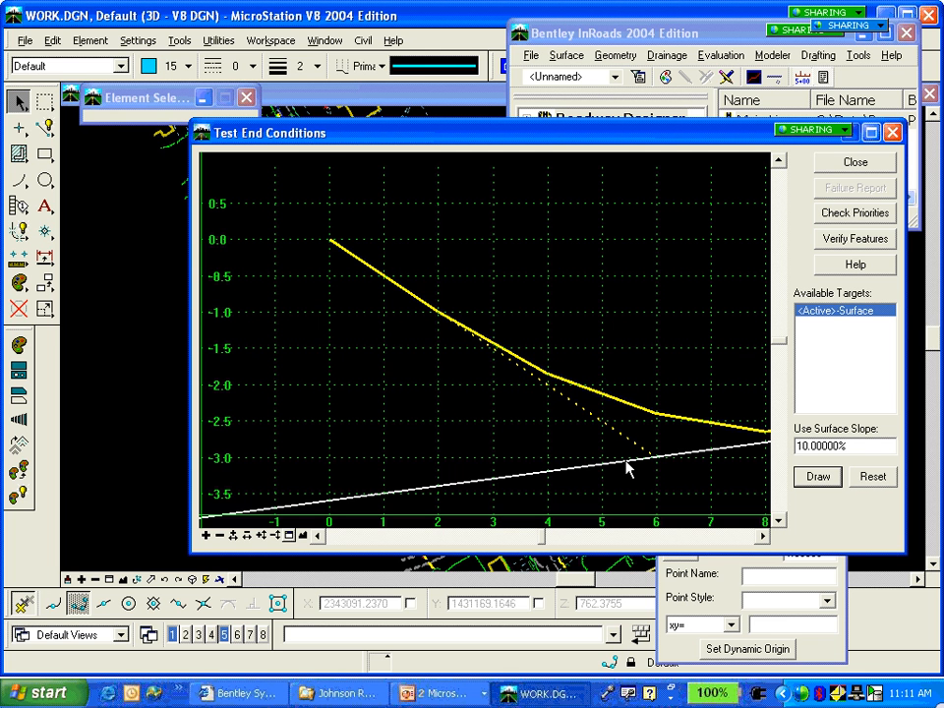
click(856, 165)
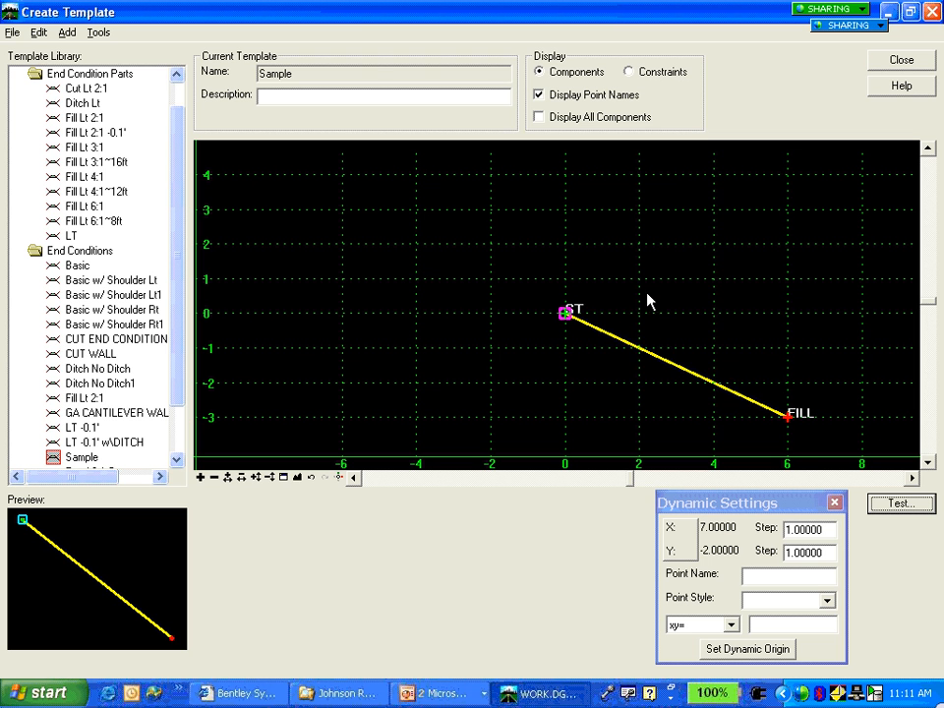
- Add an end condition component with the Cut style, running from point ST to X 6, Y 3
right_click(593, 303)
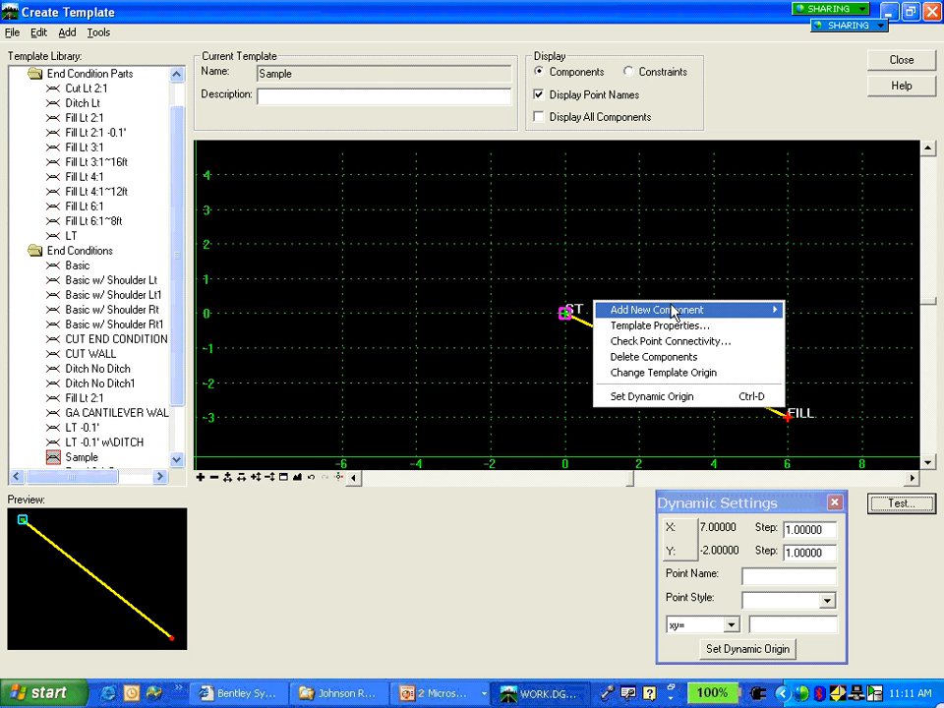
mouse_move(712, 313)
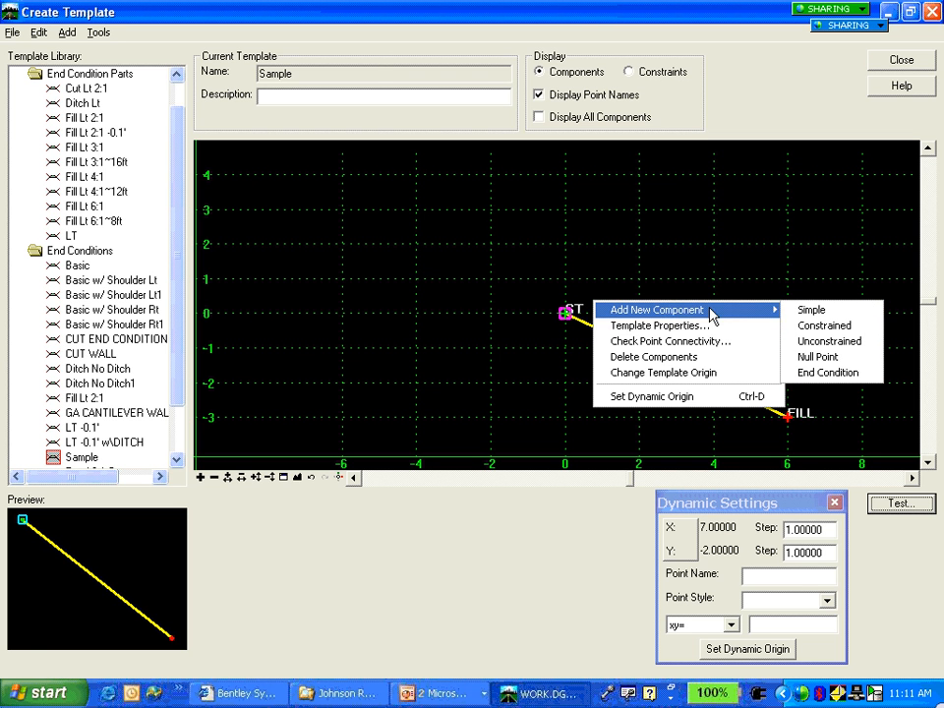
click(805, 341)
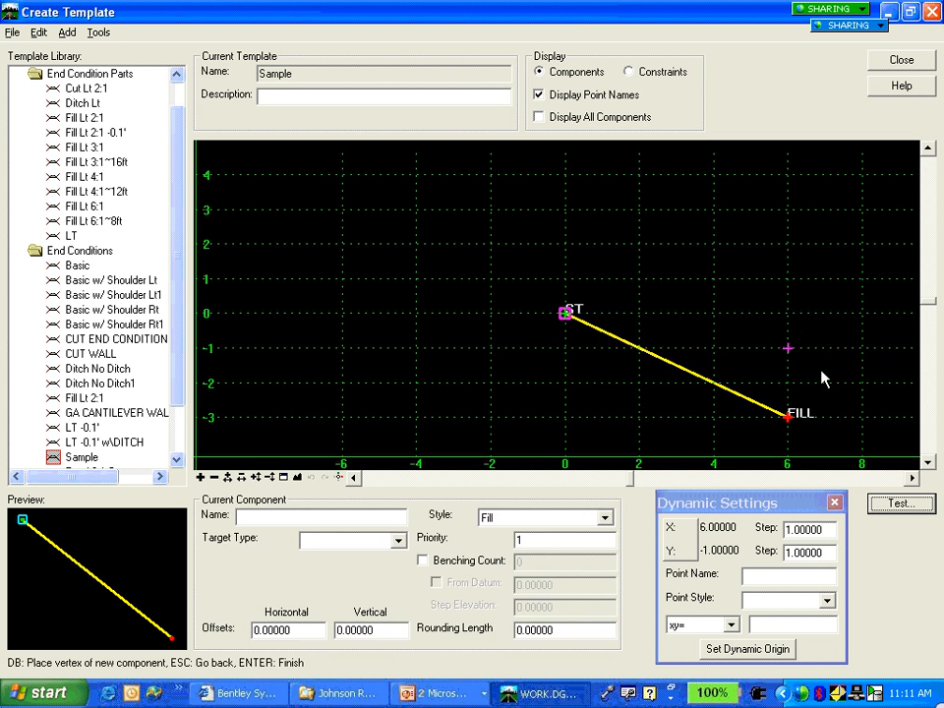
click(601, 520)
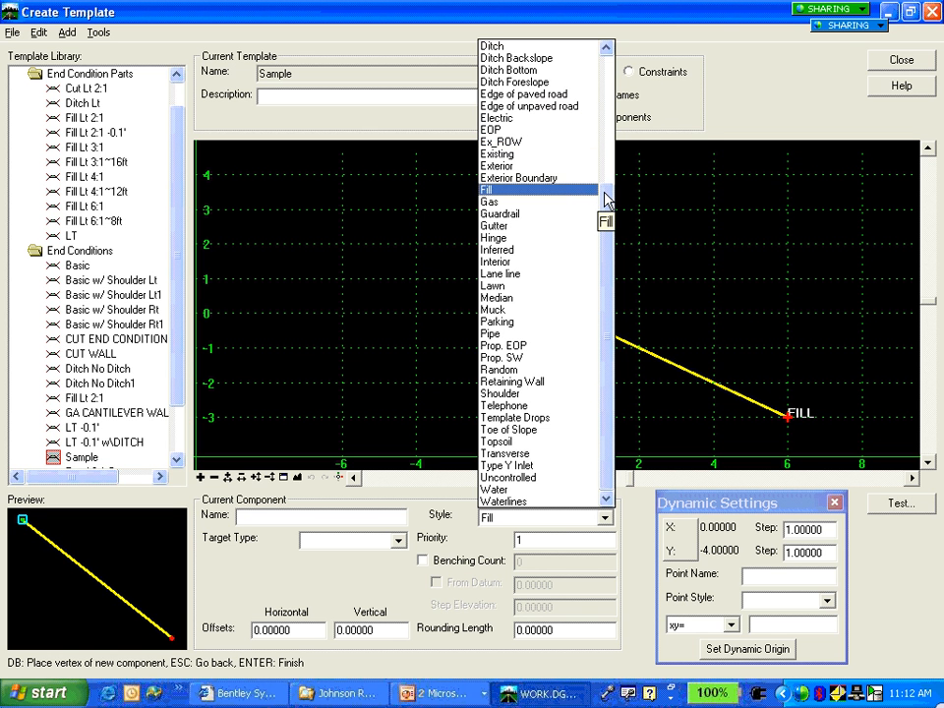
drag(605, 200, 708, 114)
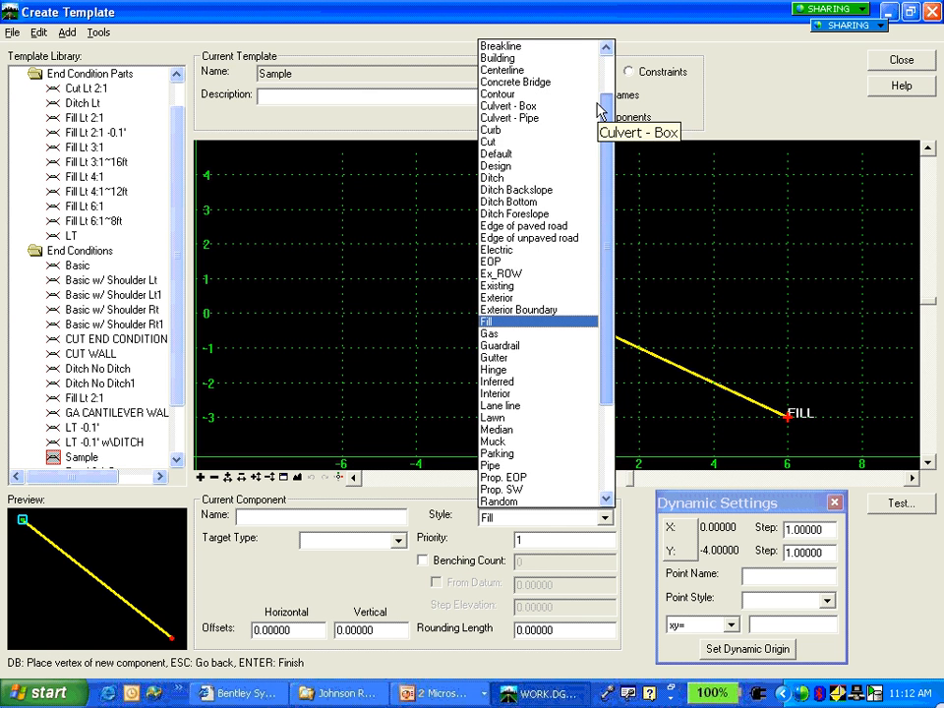
click(492, 147)
click(566, 313)
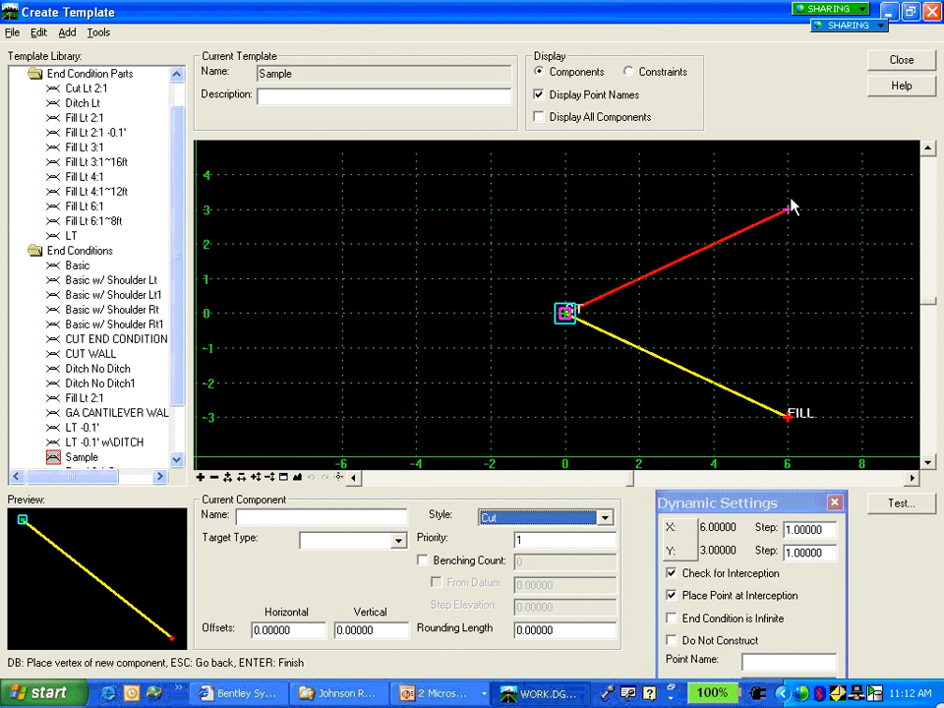
right_click(824, 185)
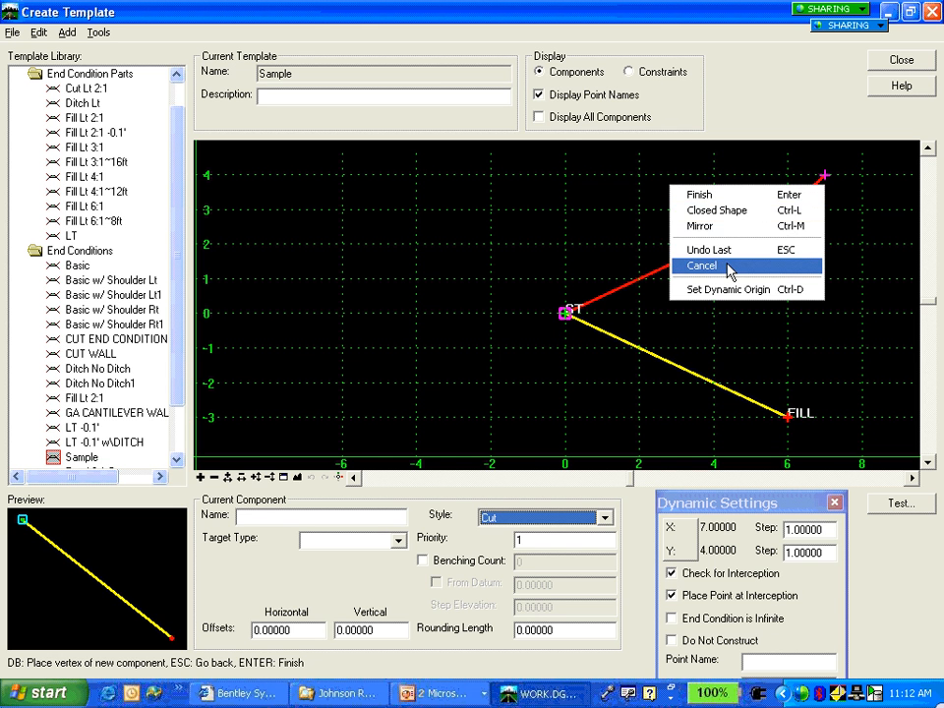
click(707, 196)
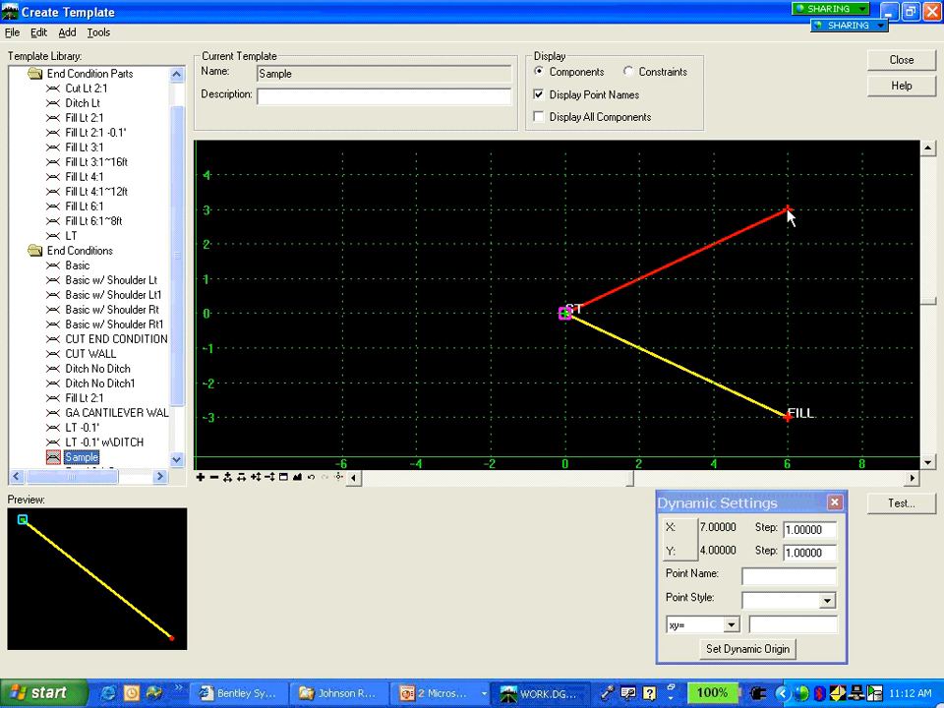
- Name the cut line's outer point CUT and apply the change
double_click(788, 211)
text(CUT)
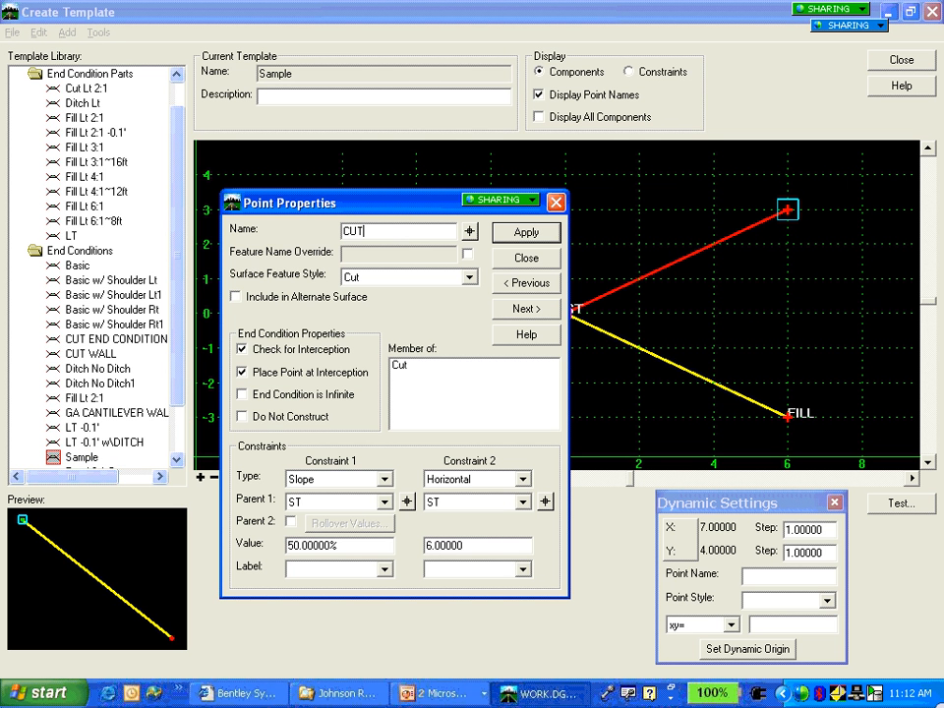
click(526, 232)
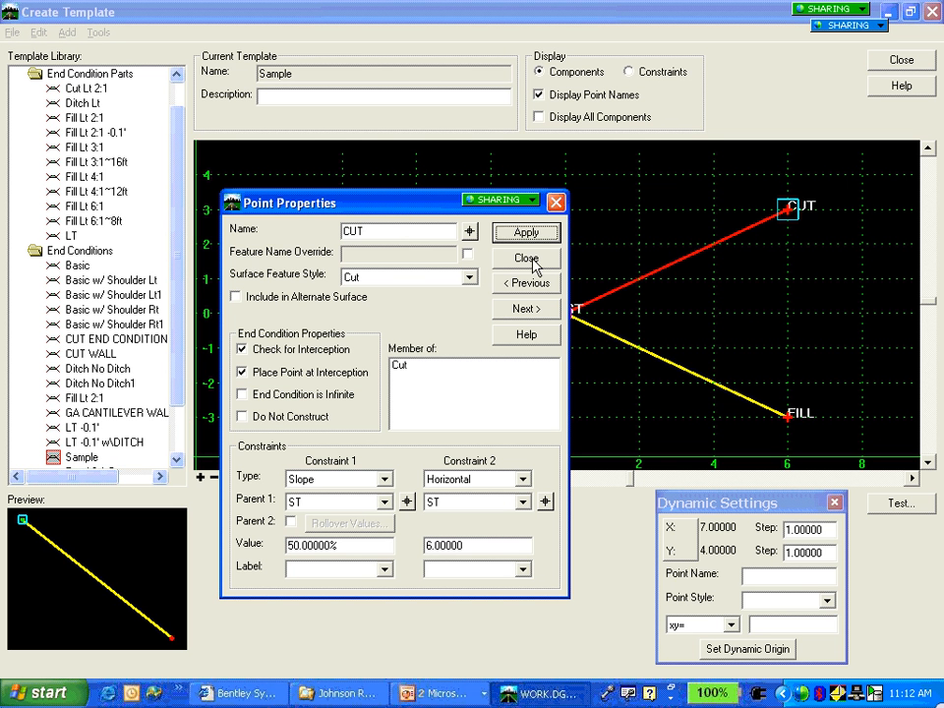
click(532, 260)
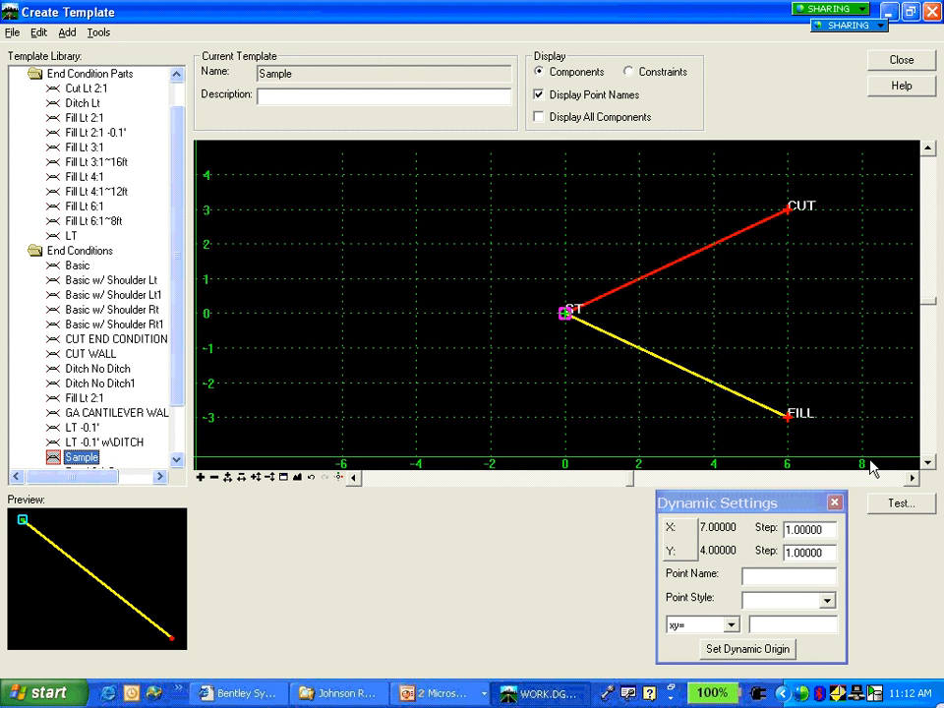
- Check the end condition priorities and resolve the conflict at point ST by giving the Fill component priority 2
click(901, 504)
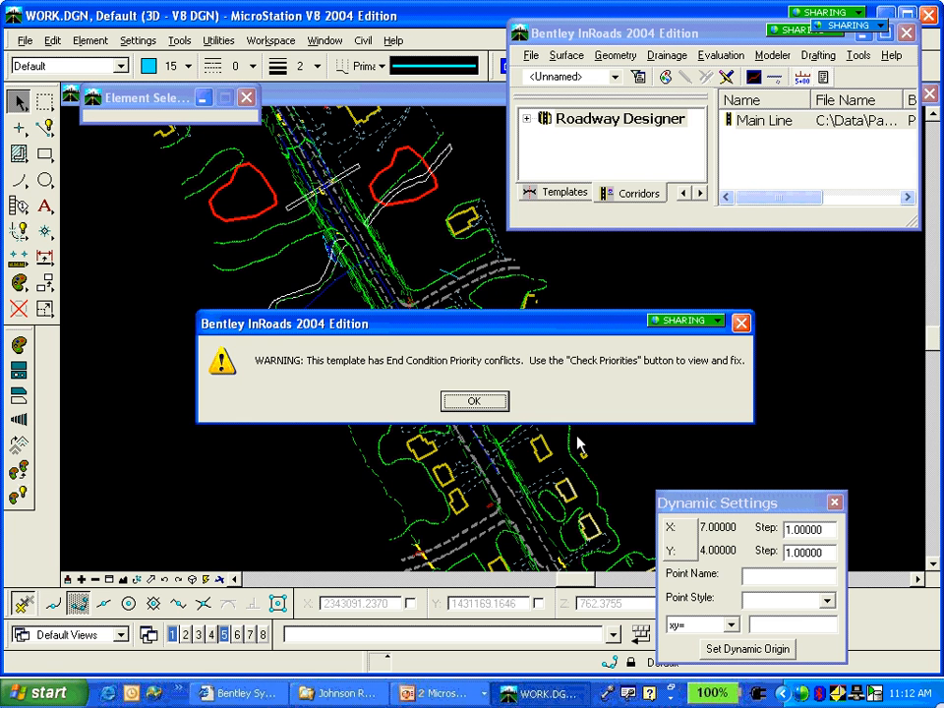
click(469, 405)
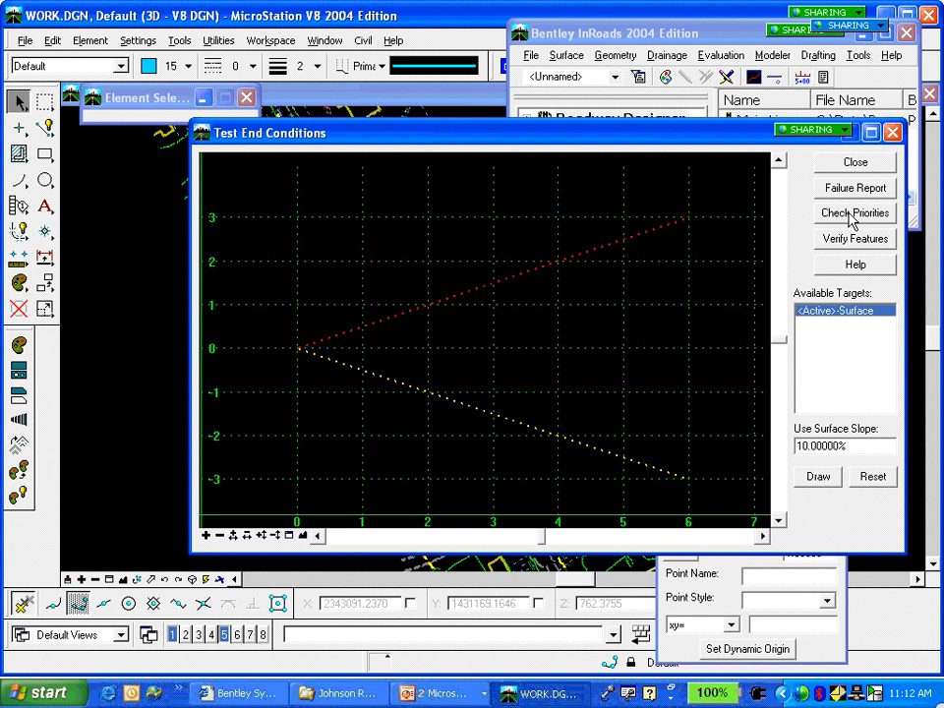
click(851, 219)
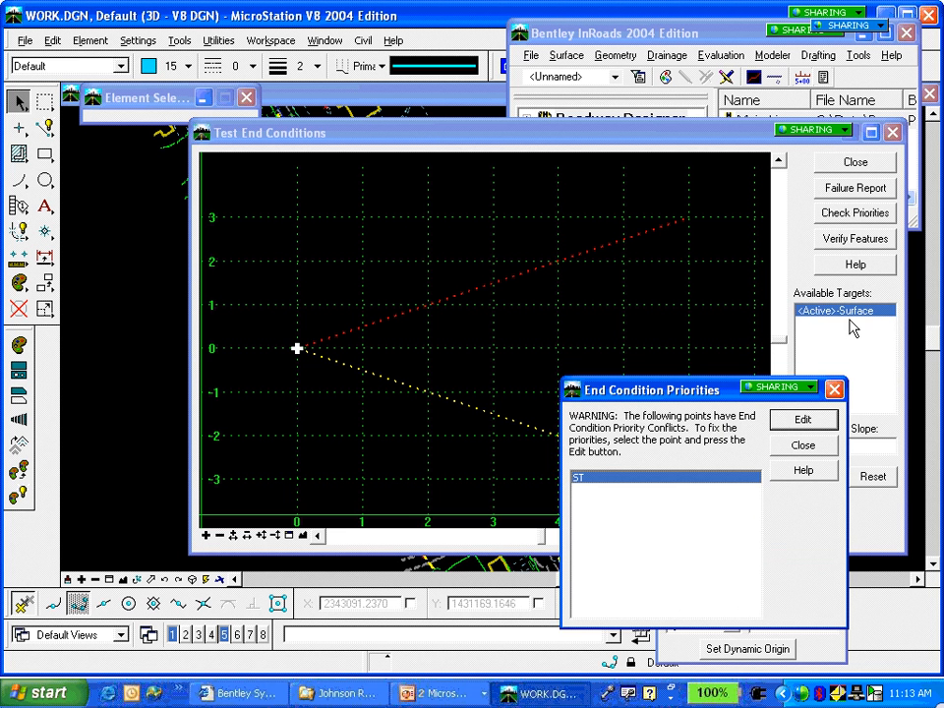
click(803, 422)
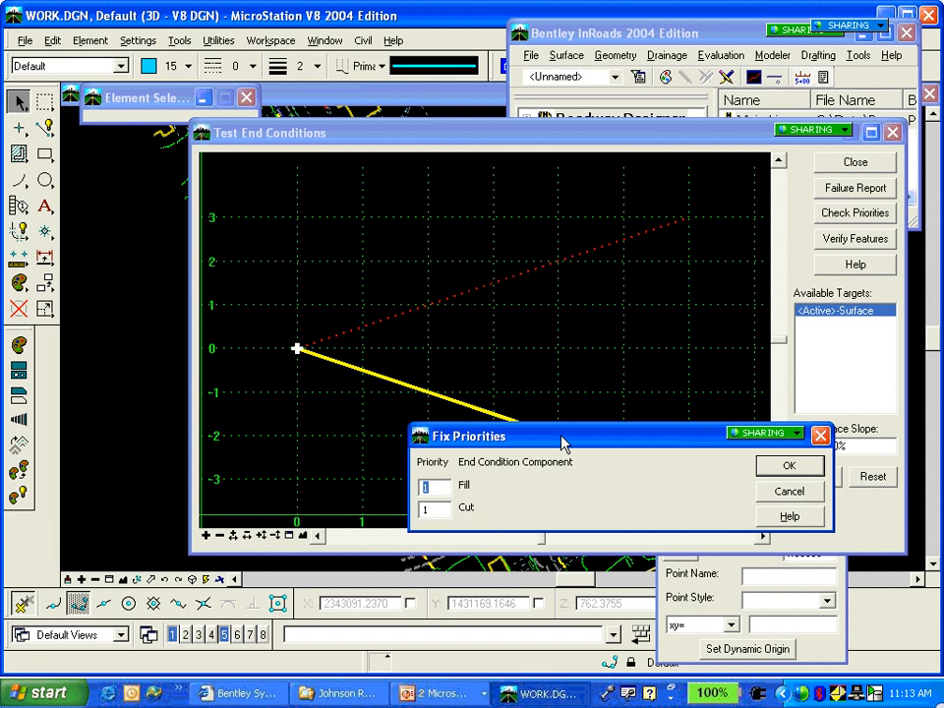
drag(563, 444, 555, 456)
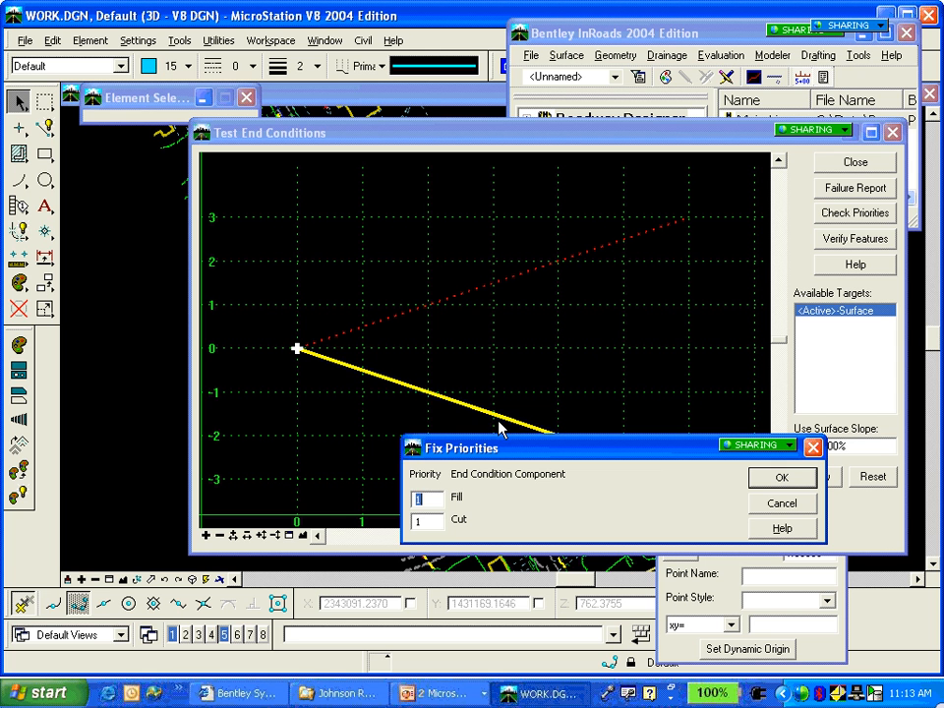
click(428, 522)
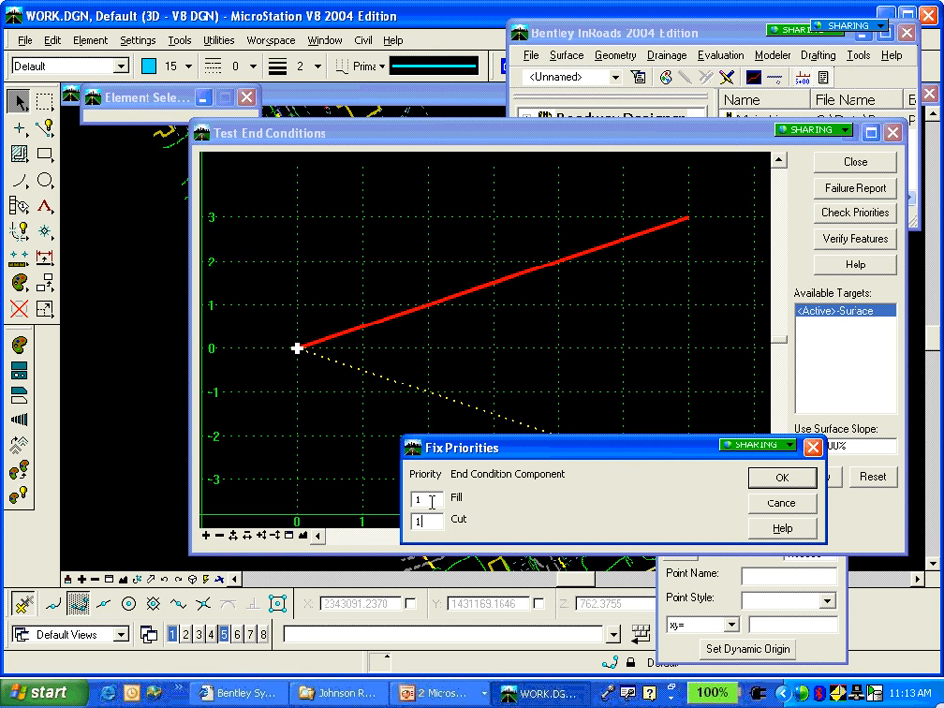
double_click(431, 502)
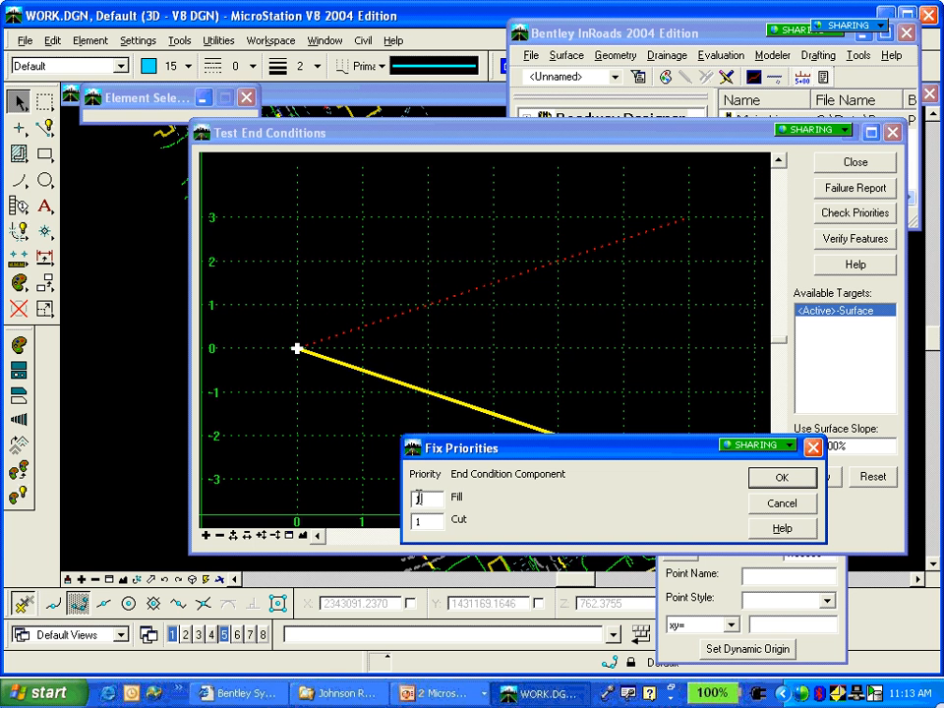
text(2)
key(Tab)
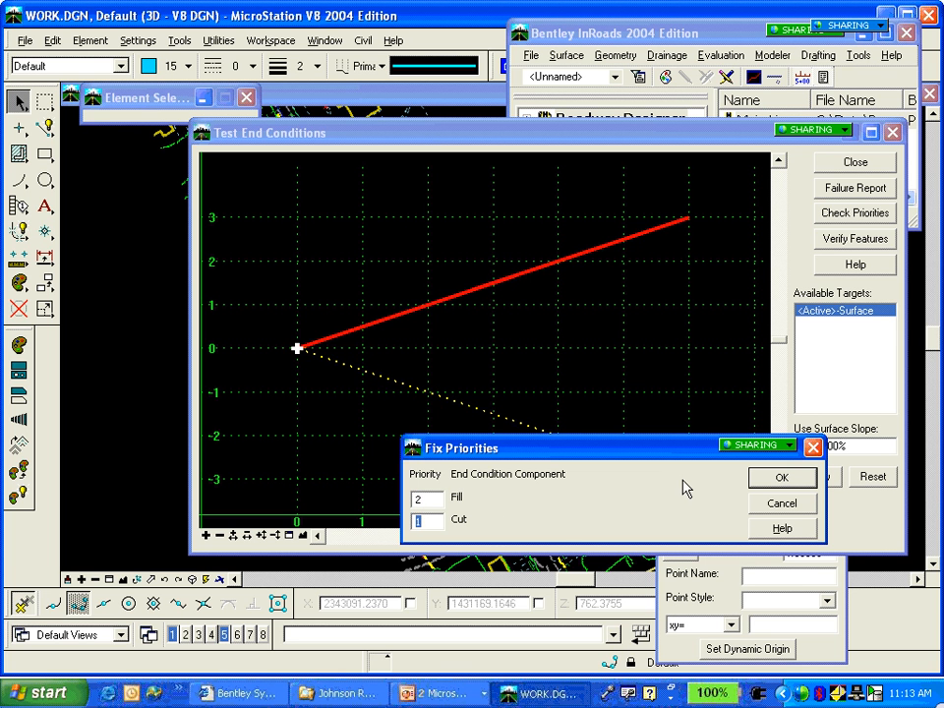
click(777, 477)
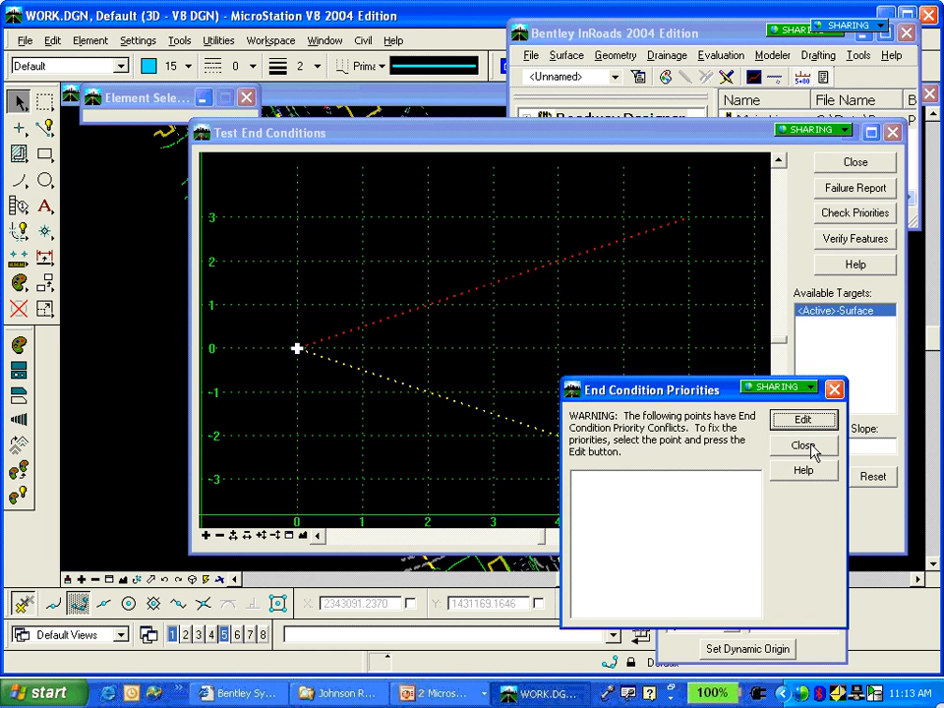
click(804, 445)
- Test the combined cut and fill end conditions against the active surface at different heights
click(813, 476)
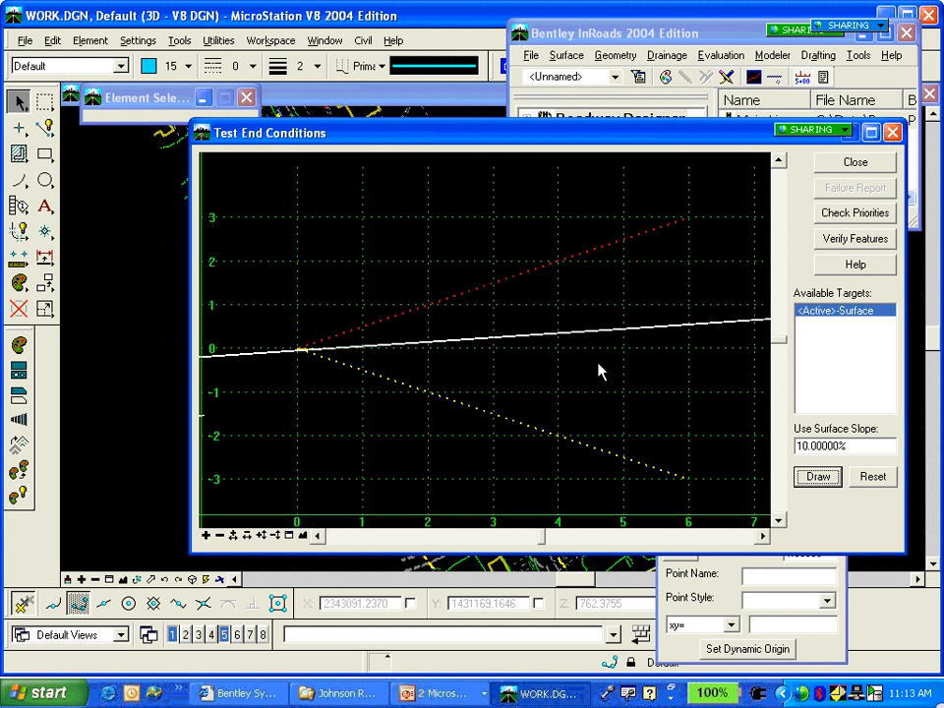
click(856, 163)
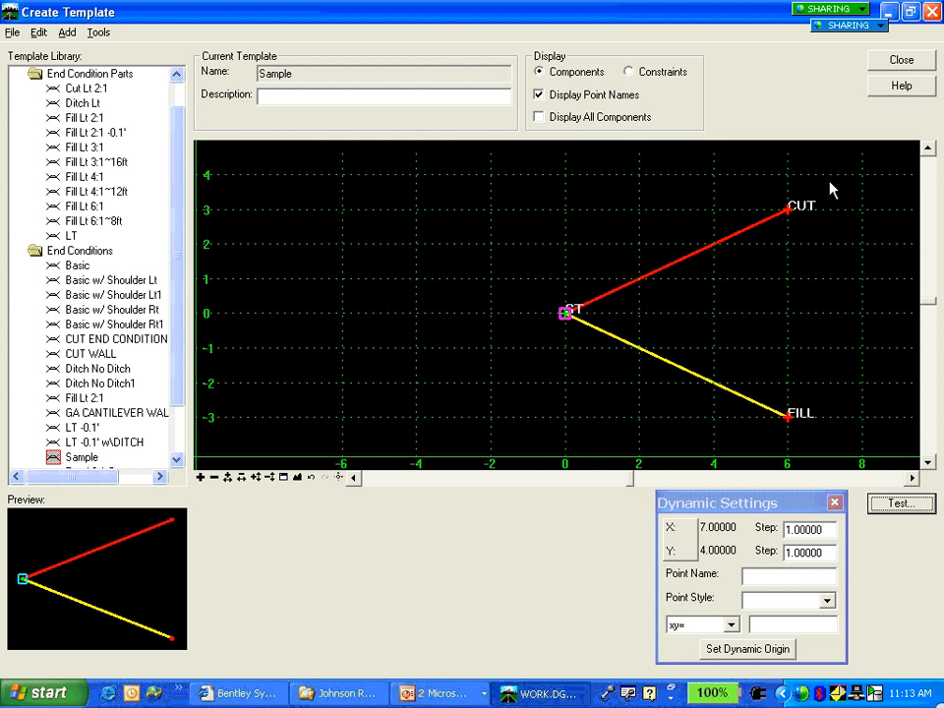
key(alt+Tab)
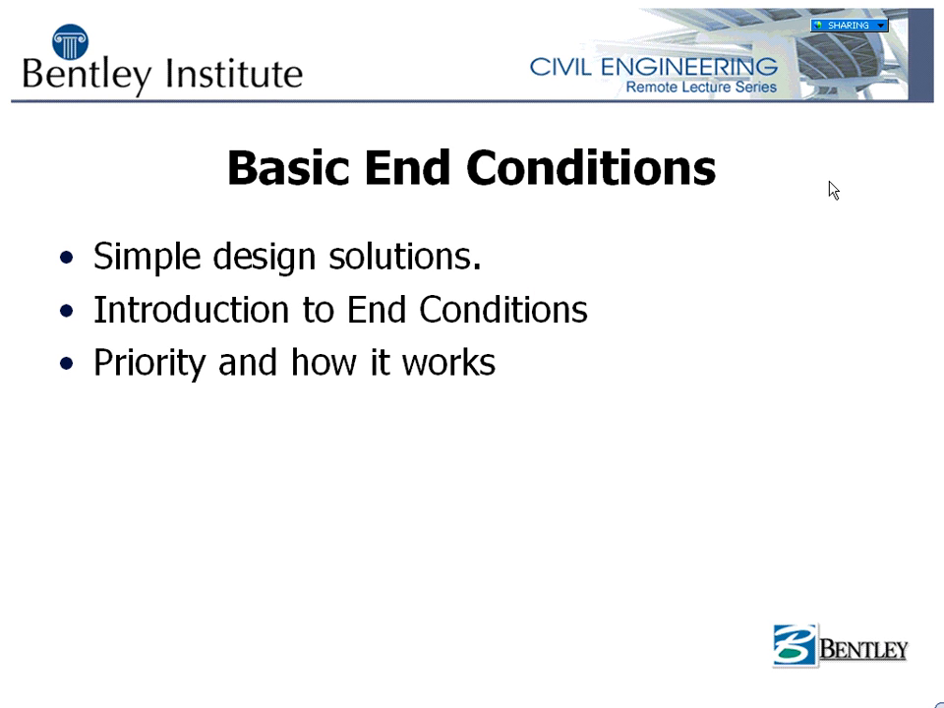
key(Right)
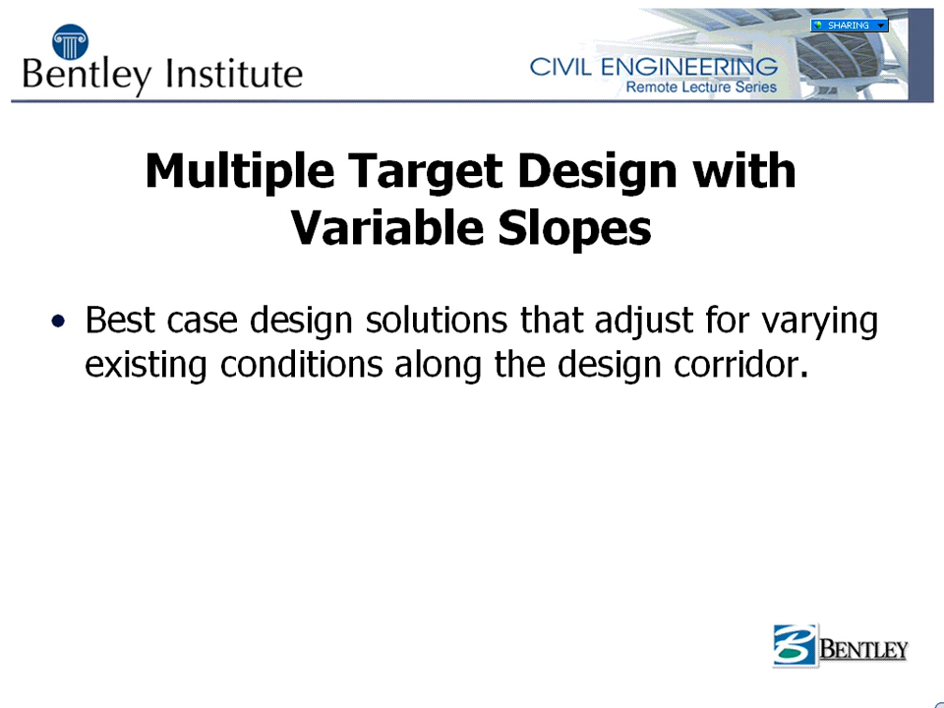
key(alt+Tab)
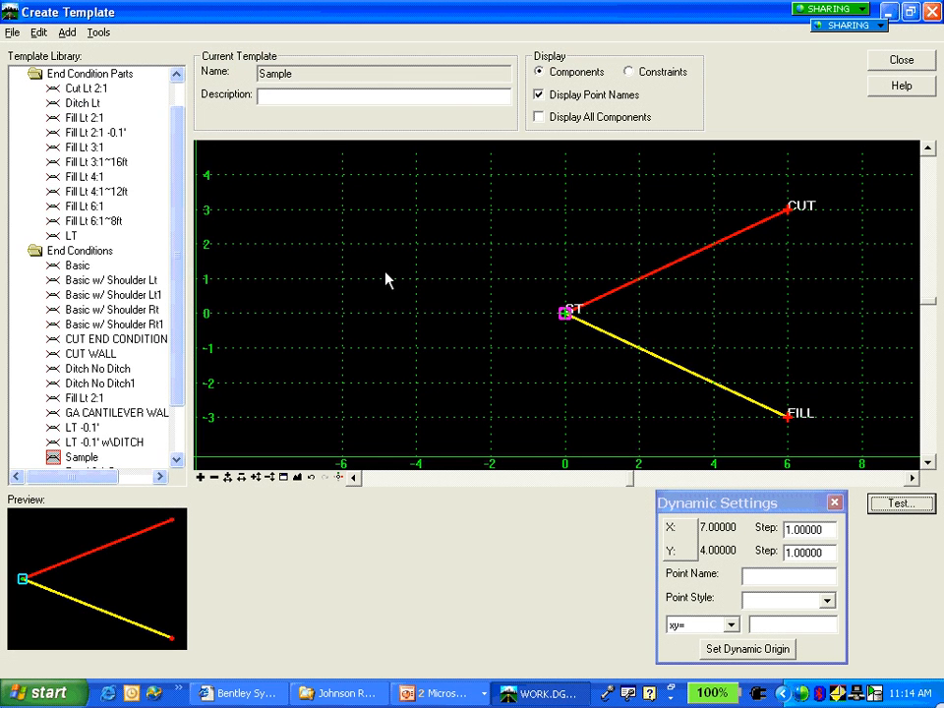
- Create a new template named SAMPLE2 in the End Conditions folder of the template library
right_click(76, 251)
mouse_move(106, 260)
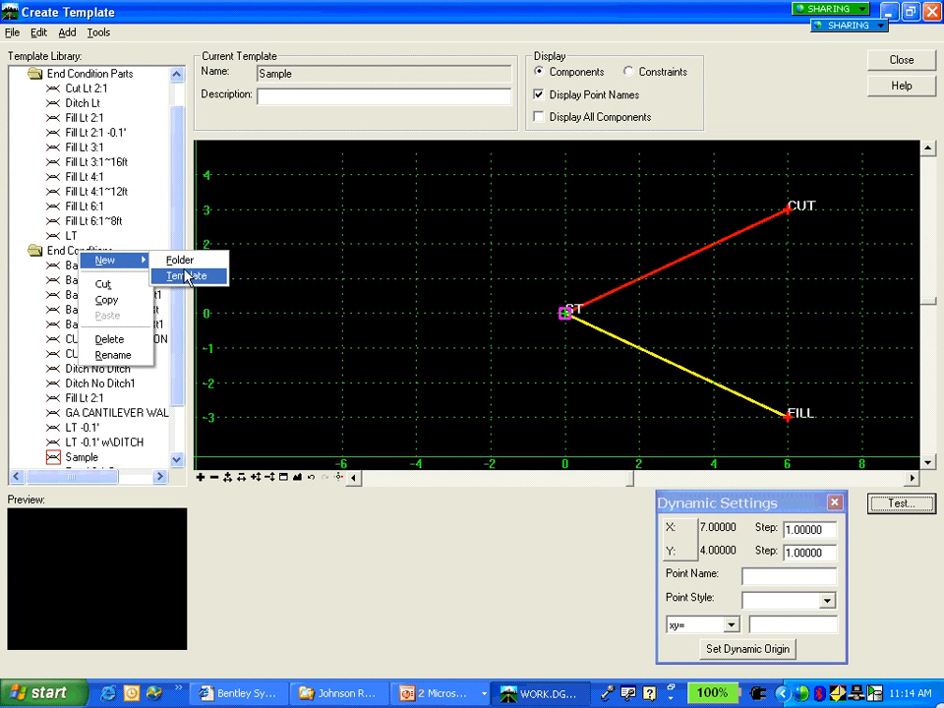
click(186, 277)
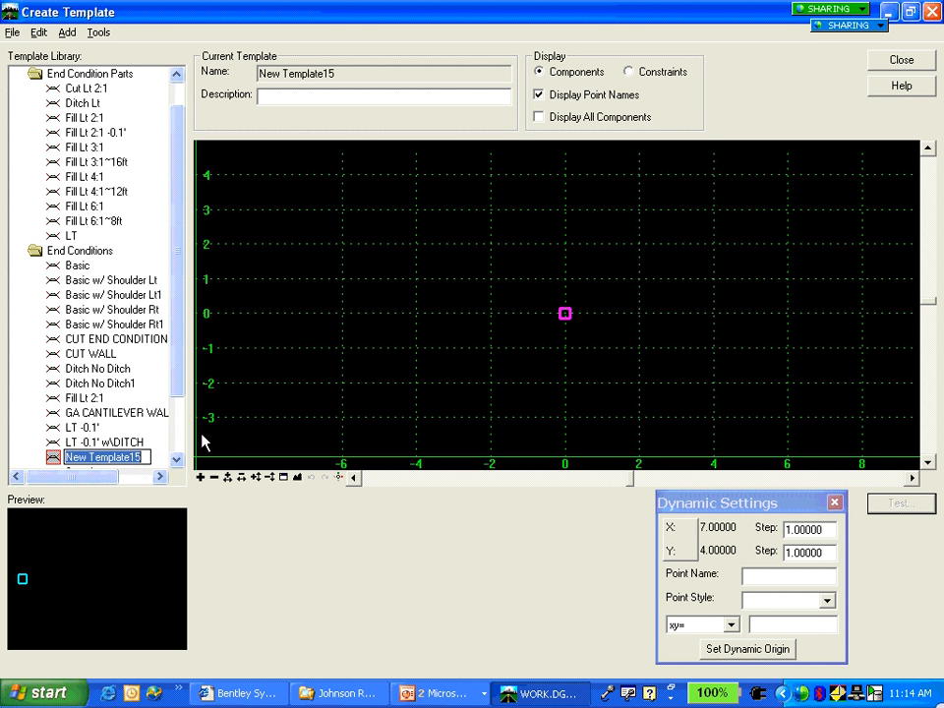
text(sAMPLE)
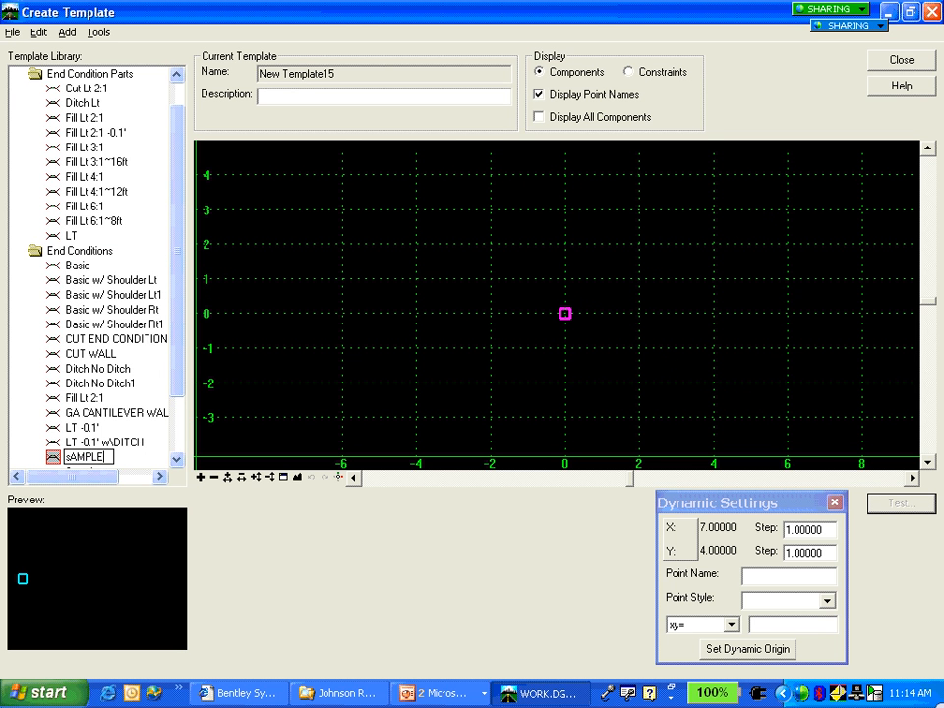
key(BackSpace)
key(BackSpace)
key(BackSpace)
key(BackSpace)
key(BackSpace)
key(BackSpace)
text(SAMPLE2)
key(Return)
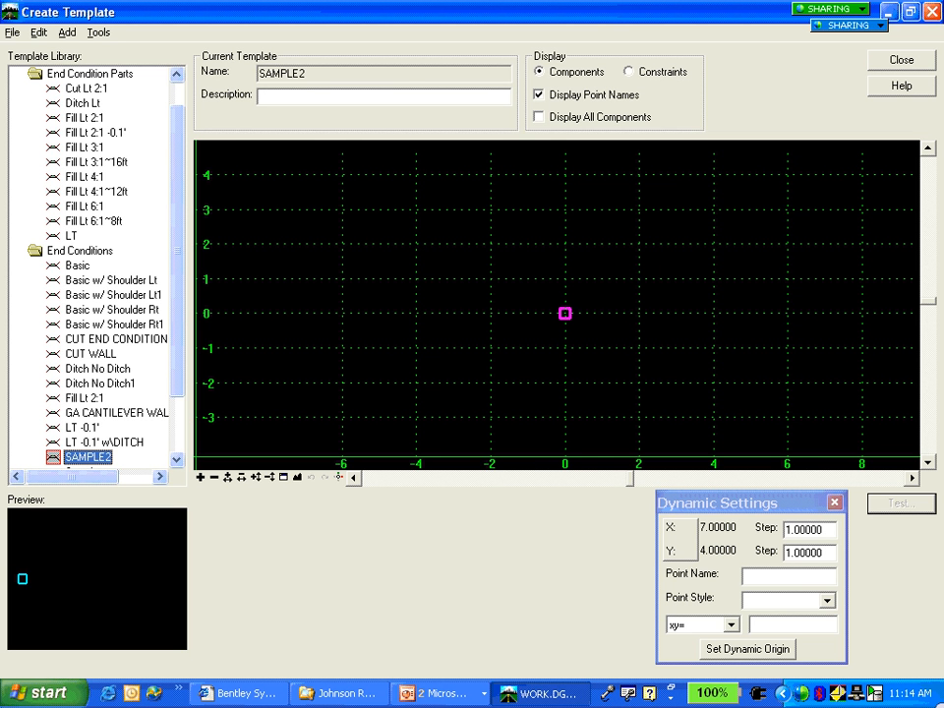
- Open the Fill Lt 6:1~8ft end condition part to review its geometry, and return to the SAMPLE2 template
click(86, 223)
double_click(86, 224)
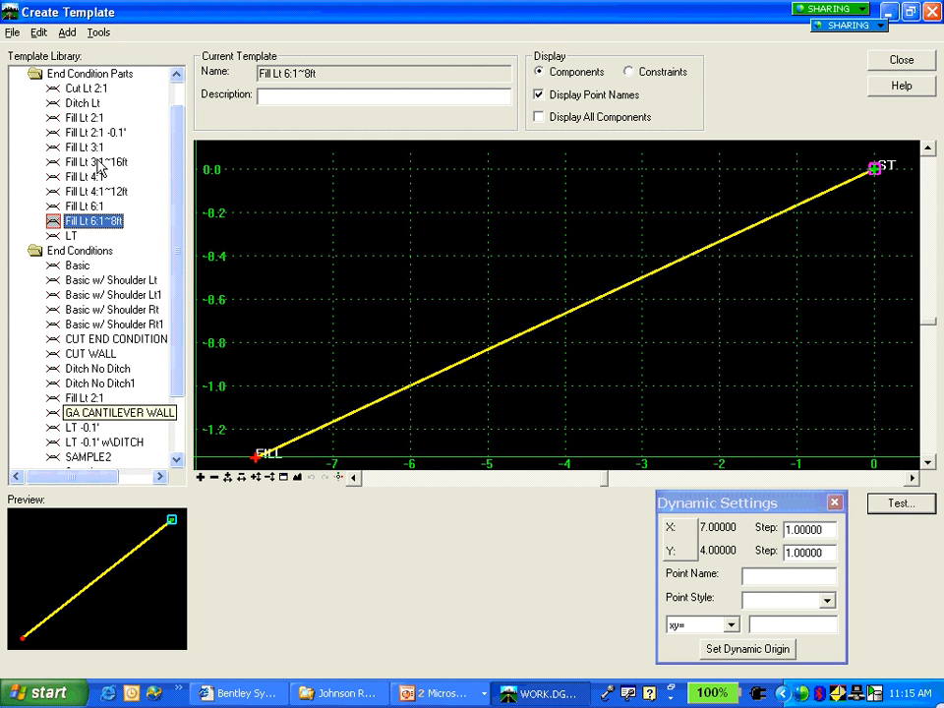
double_click(79, 457)
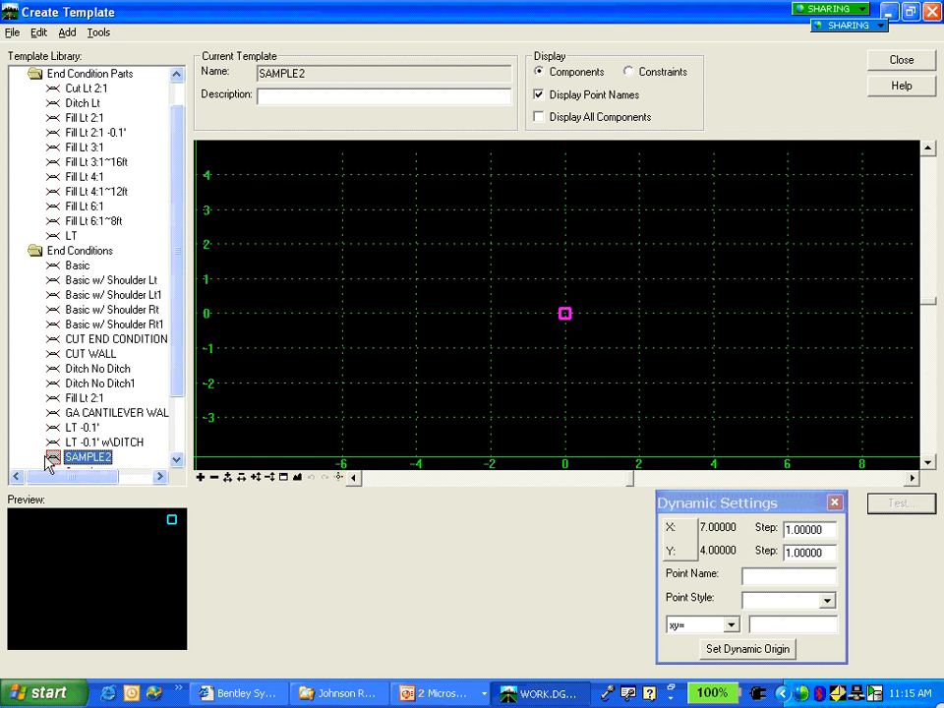
- Add the Fill Lt 6:1~8ft, Fill Lt 3:1~16ft and Fill Lt 2:1 parts to SAMPLE2, all attached at the origin
click(71, 222)
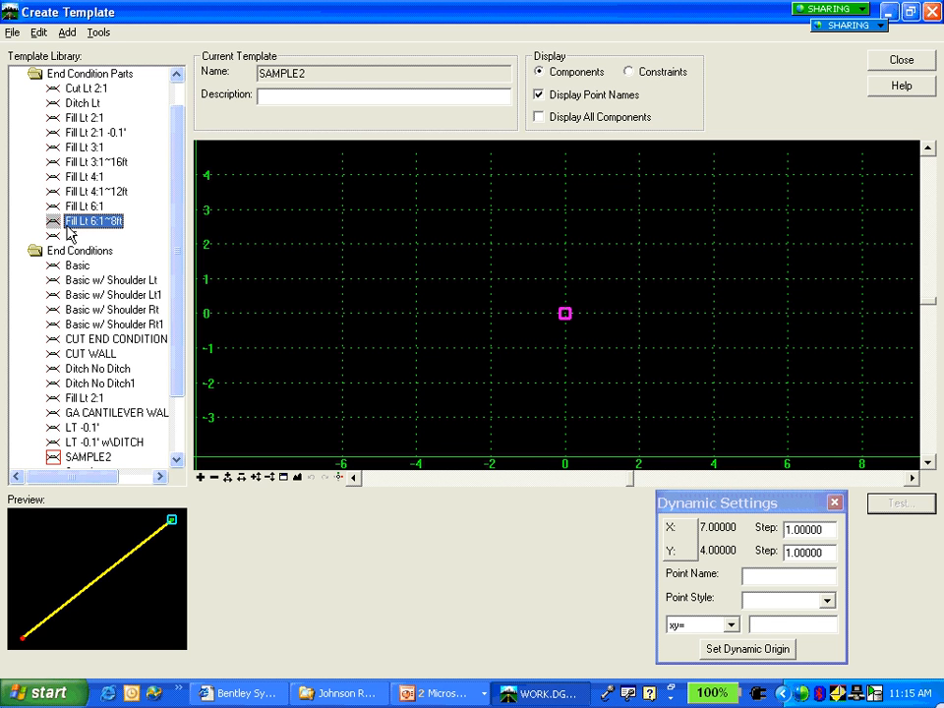
drag(54, 226, 536, 323)
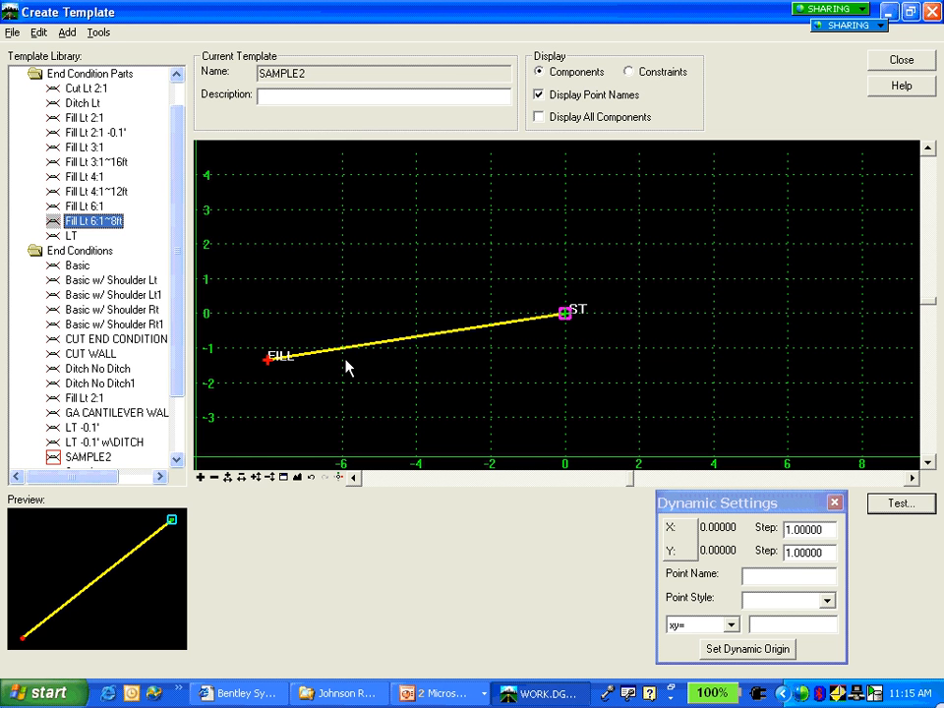
click(75, 163)
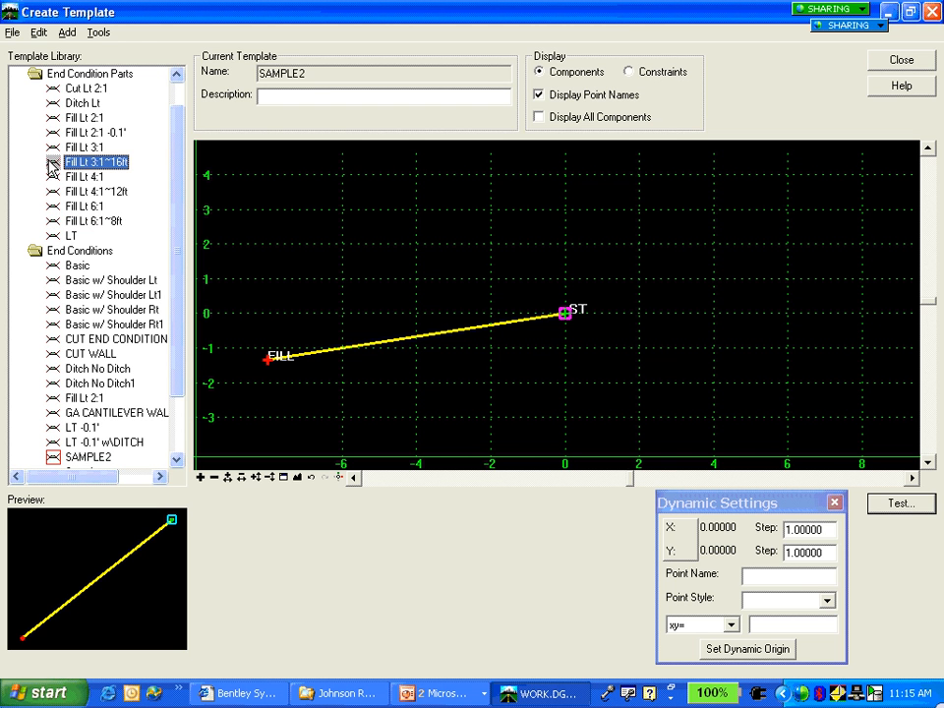
drag(46, 162, 568, 321)
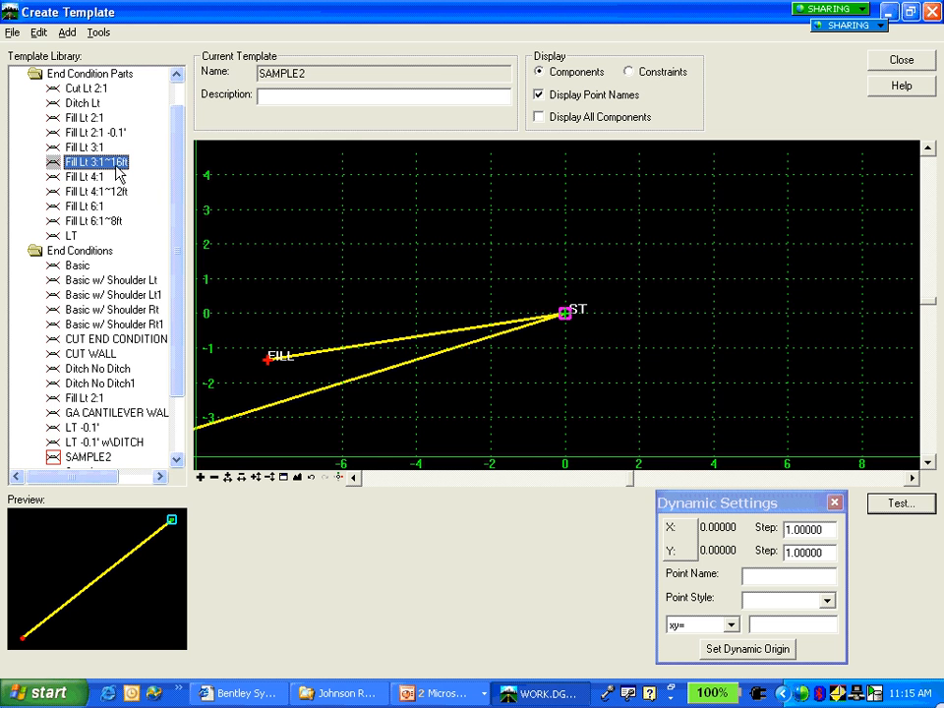
click(59, 118)
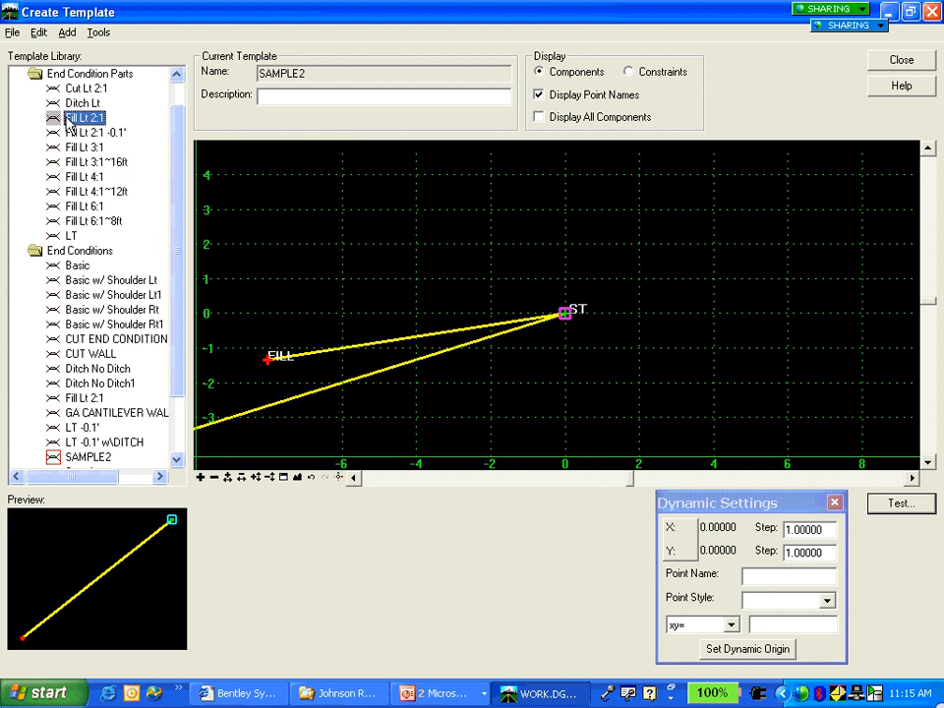
drag(57, 122, 566, 325)
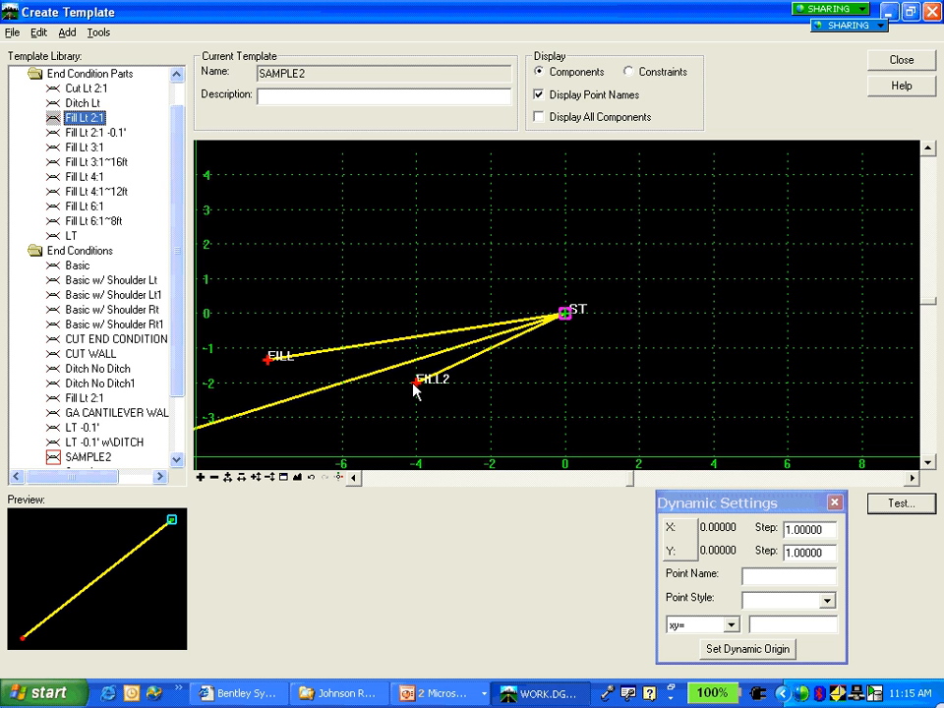
- Resolve SAMPLE2's end condition priority conflict at point ST by setting Ditch to 1, Ditch1 to 2 and Ditch2 to 3
mouse_move(413, 385)
click(901, 505)
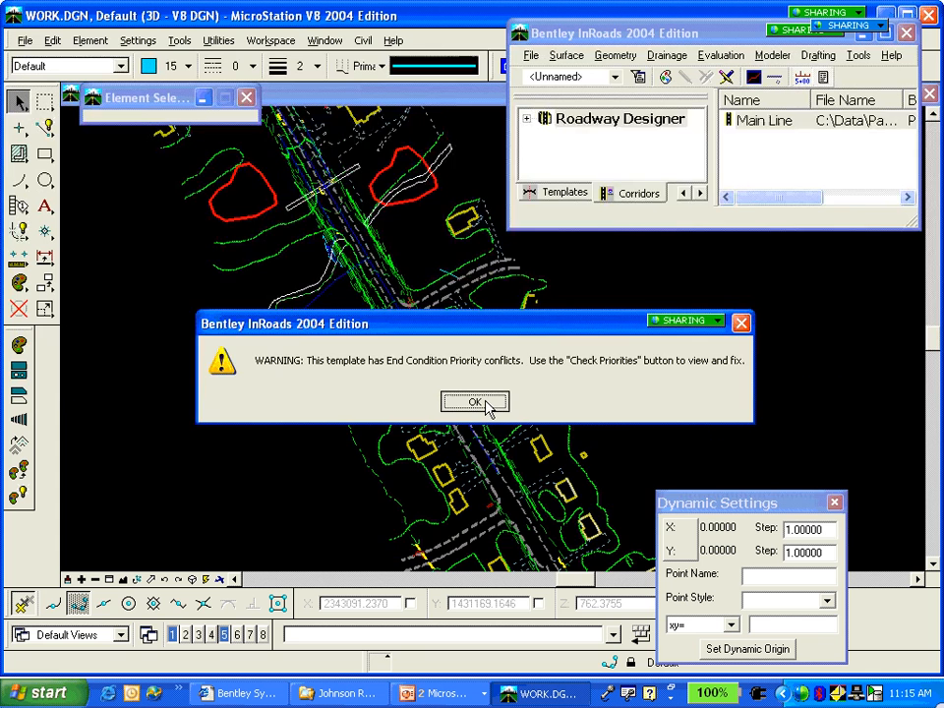
click(482, 403)
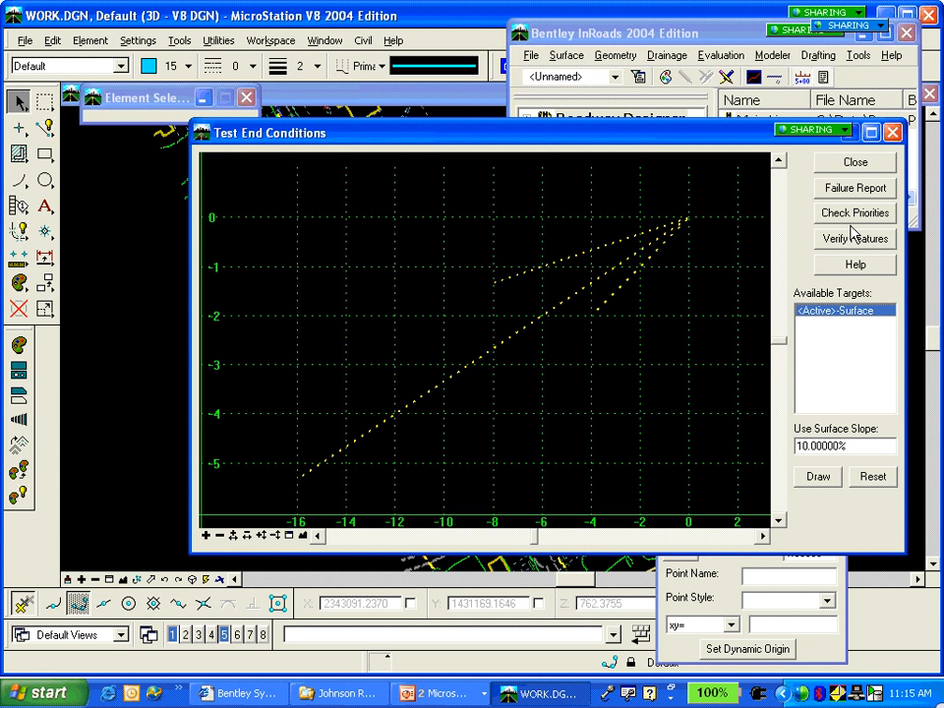
click(848, 224)
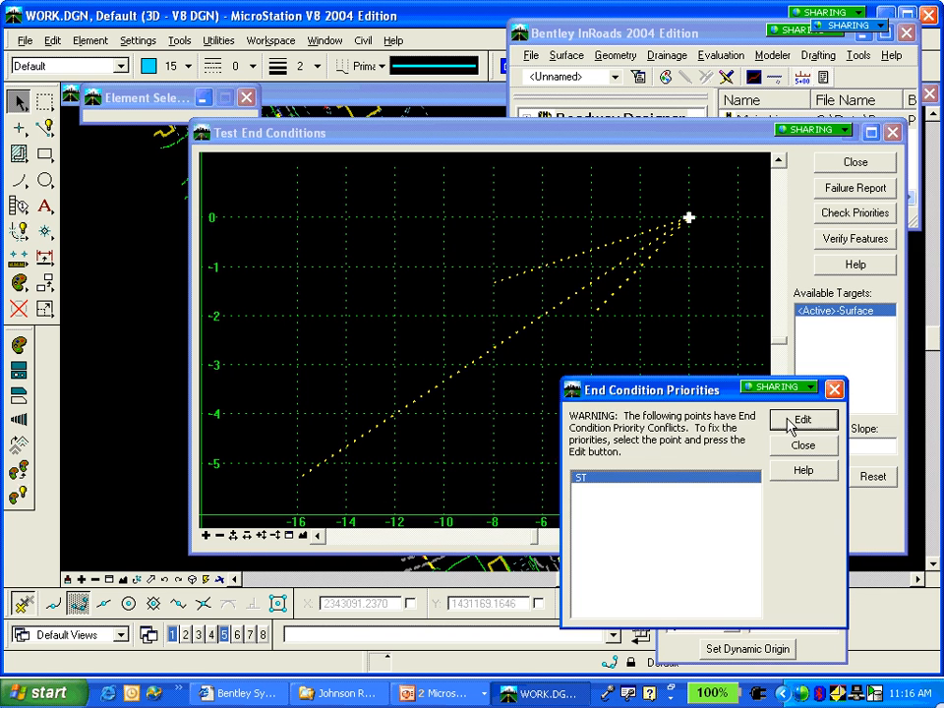
click(798, 421)
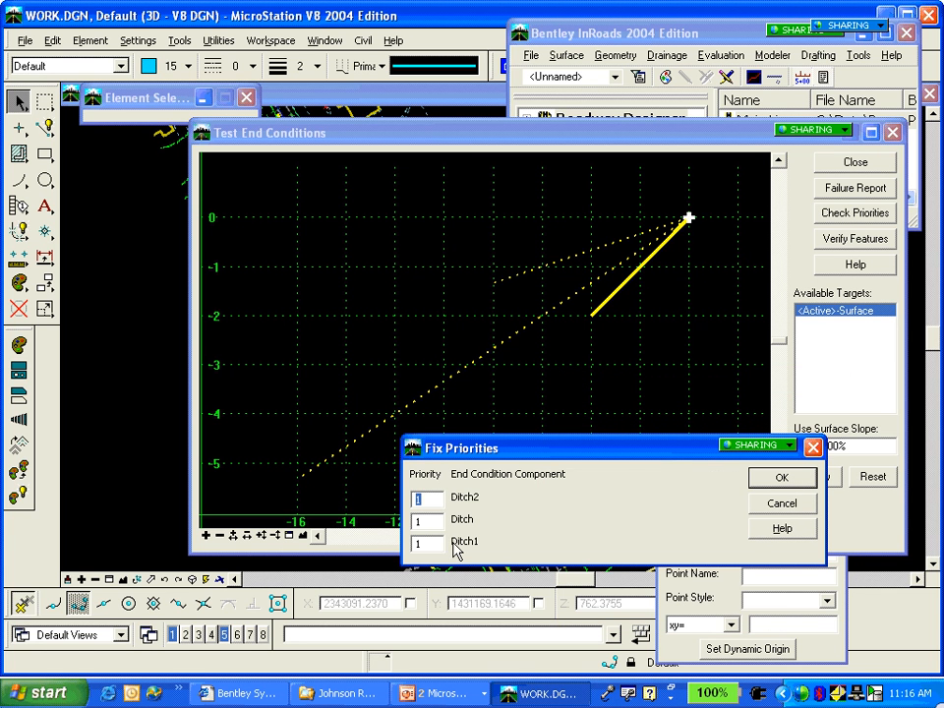
click(426, 522)
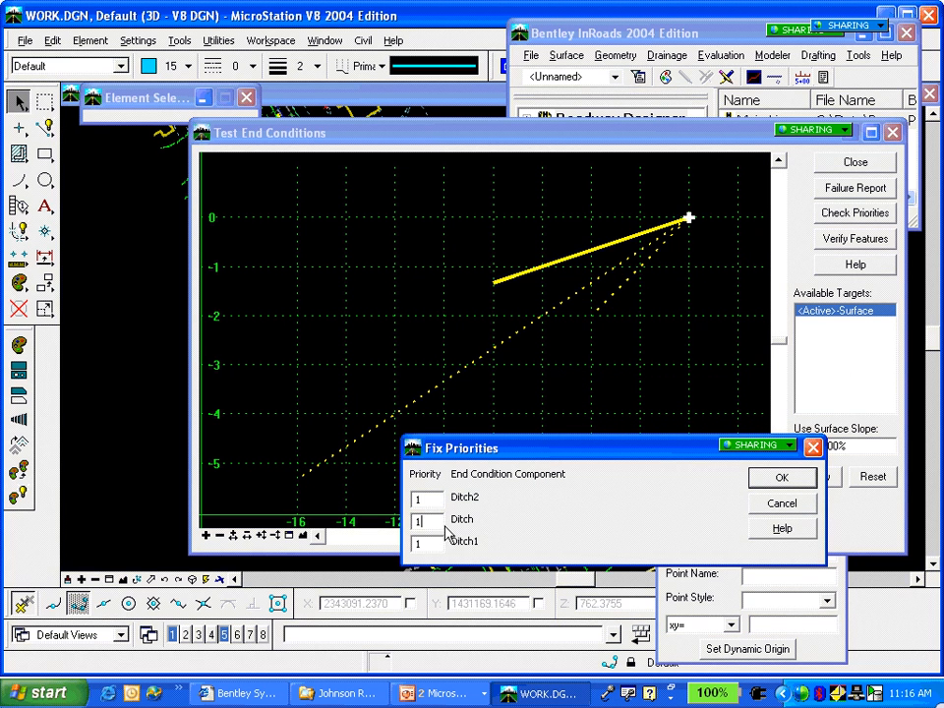
click(430, 541)
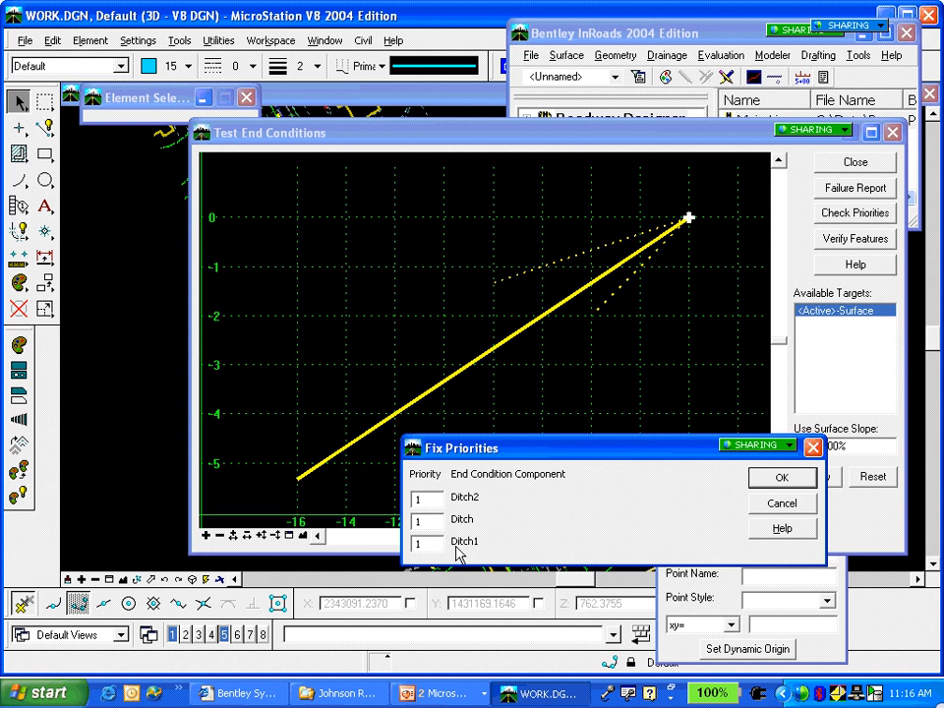
double_click(427, 544)
text(2)
double_click(427, 501)
text(3)
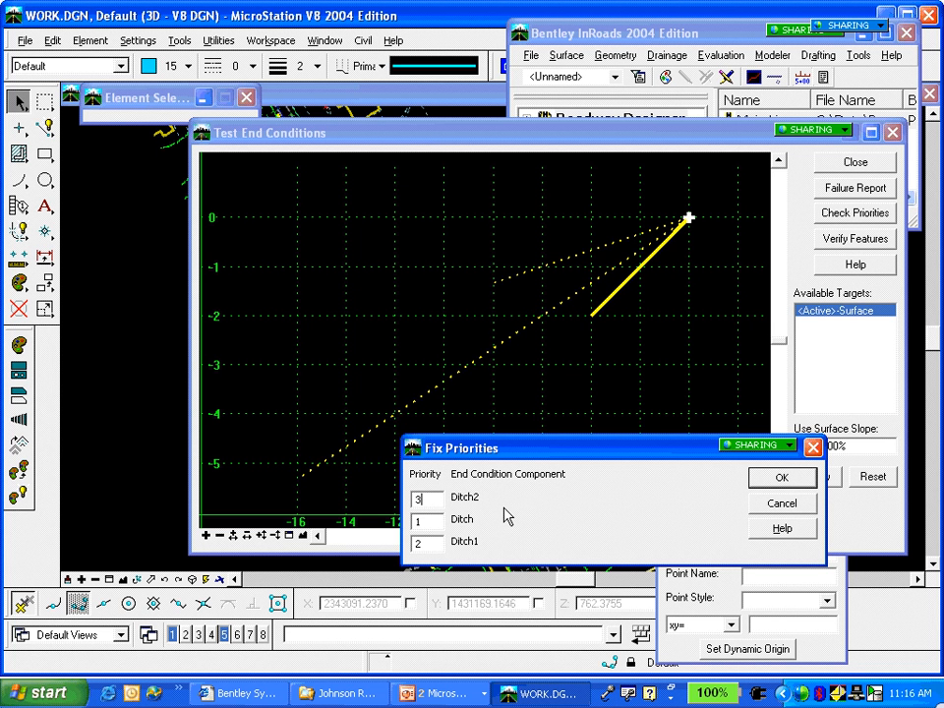
click(786, 479)
click(803, 446)
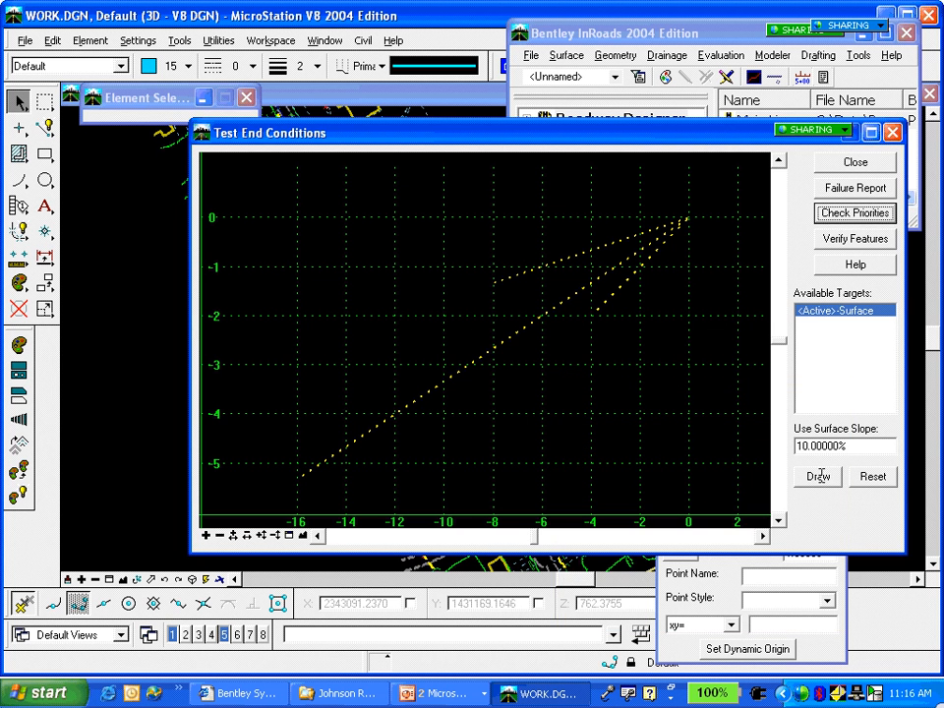
- Test SAMPLE2's three fill slopes against the active surface at different heights, and end the test
click(818, 478)
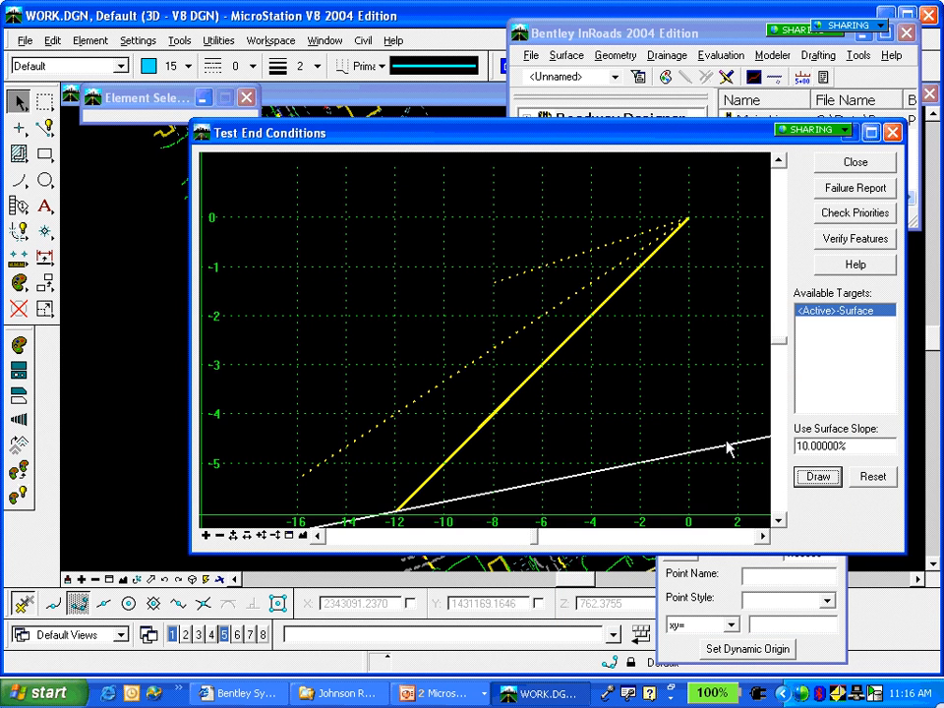
drag(728, 448, 614, 264)
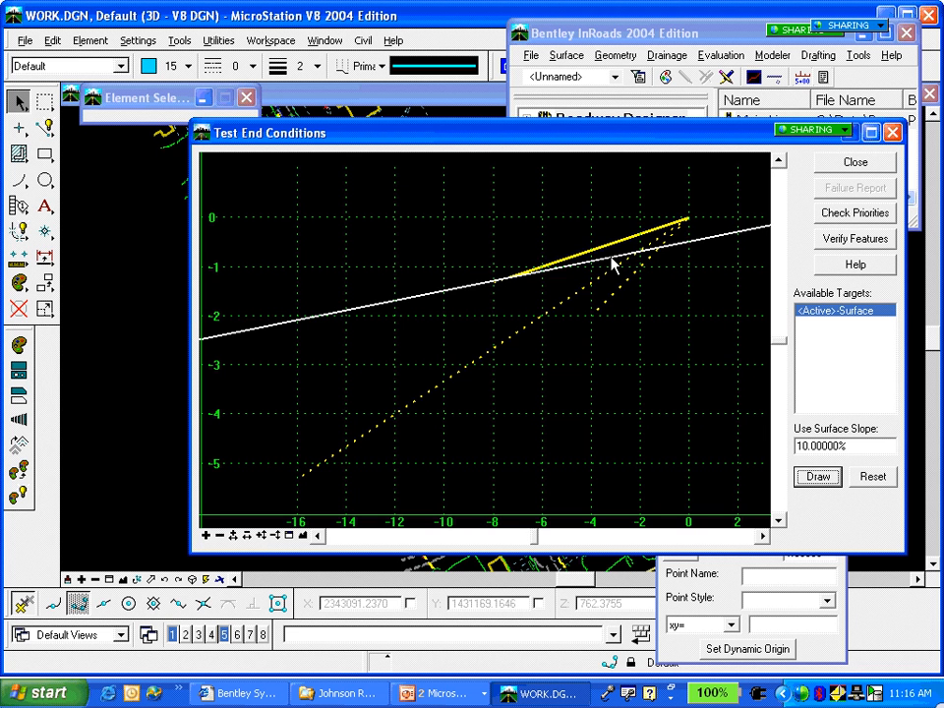
click(847, 162)
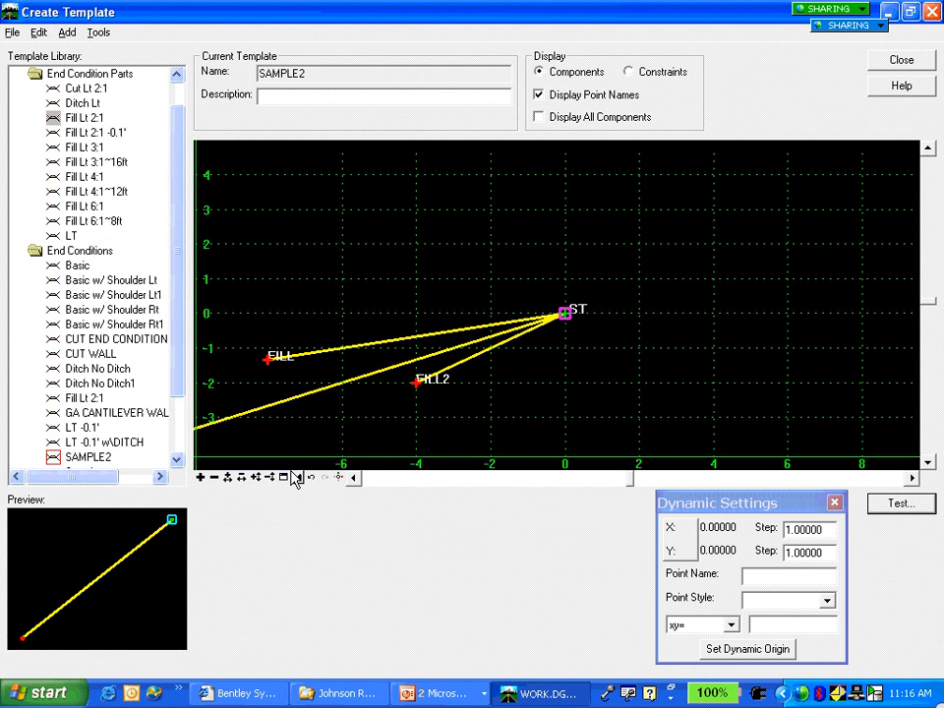
- Open the Ditch Lt end condition part to review its shape, and go back to SAMPLE2
click(296, 477)
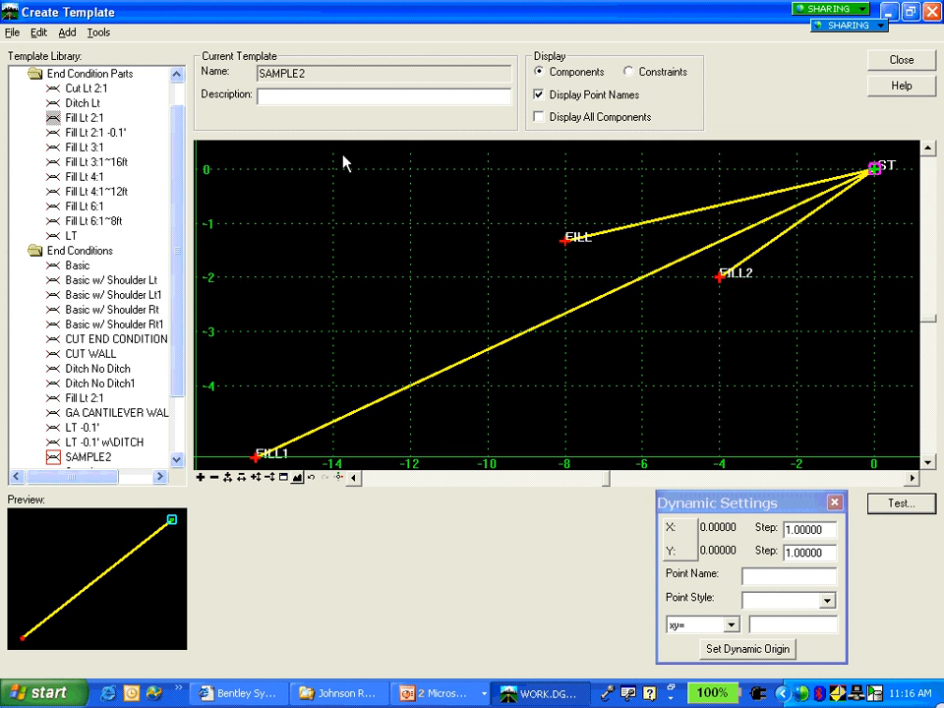
double_click(67, 104)
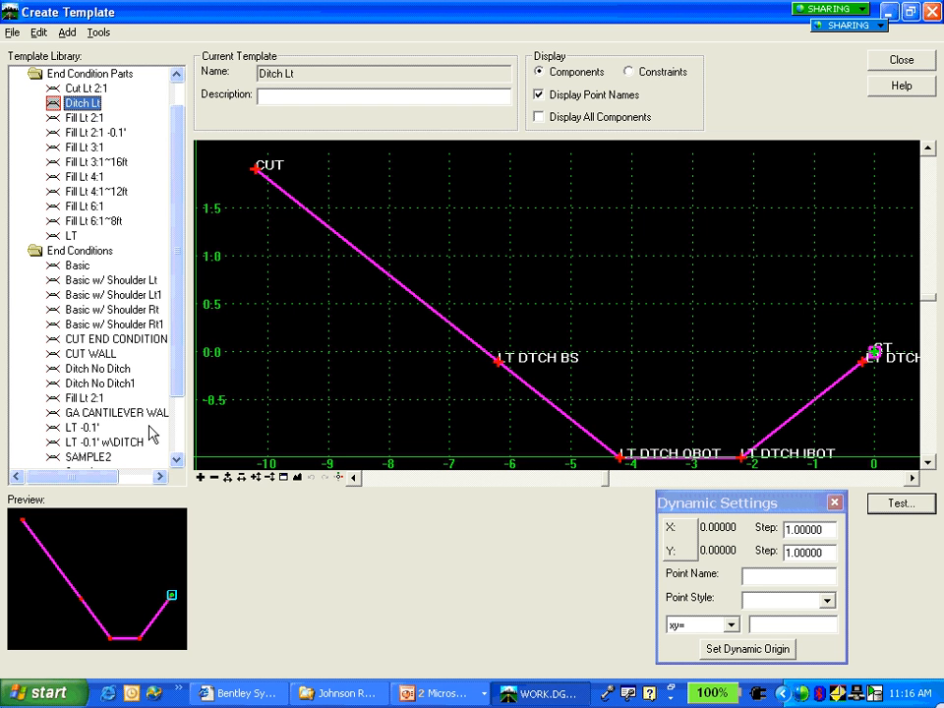
double_click(86, 457)
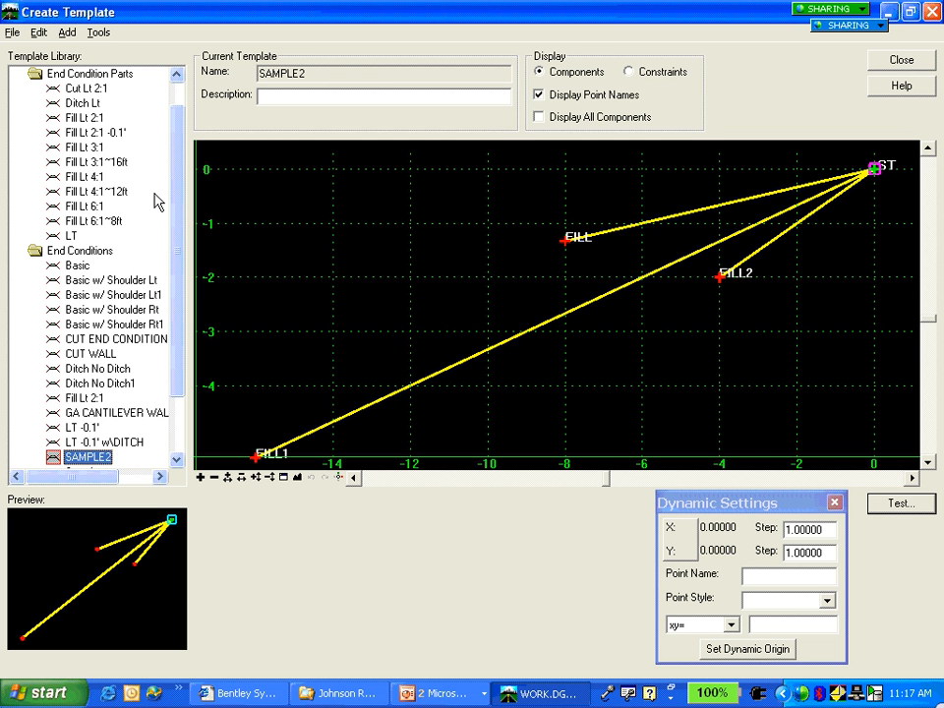
- Attach a Ditch Lt part to each of SAMPLE2's fill end points FILL, FILL1 and FILL2
click(55, 106)
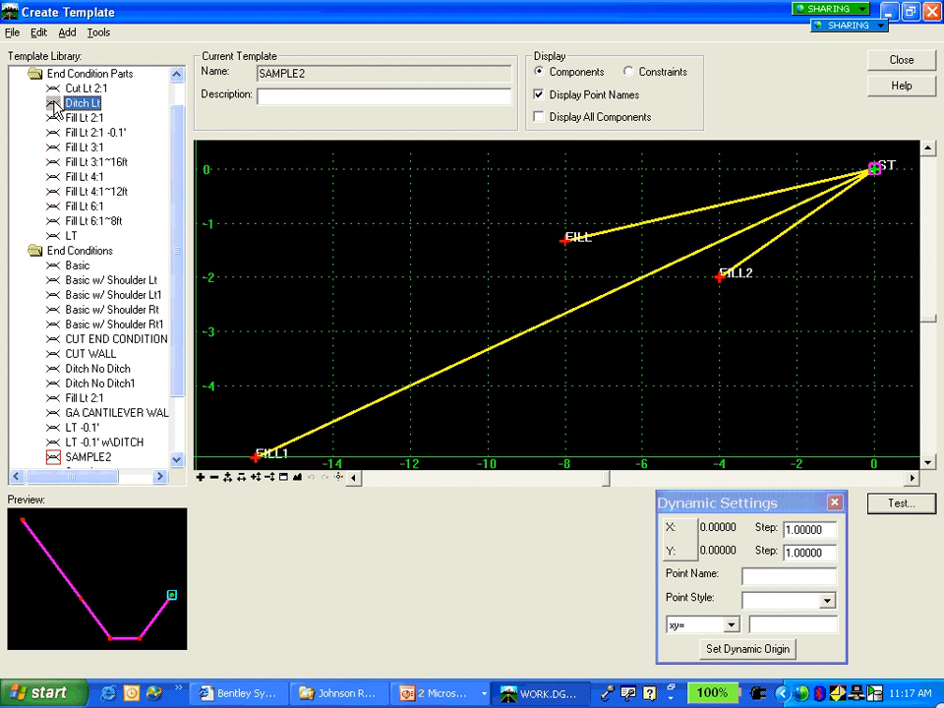
drag(55, 108, 561, 244)
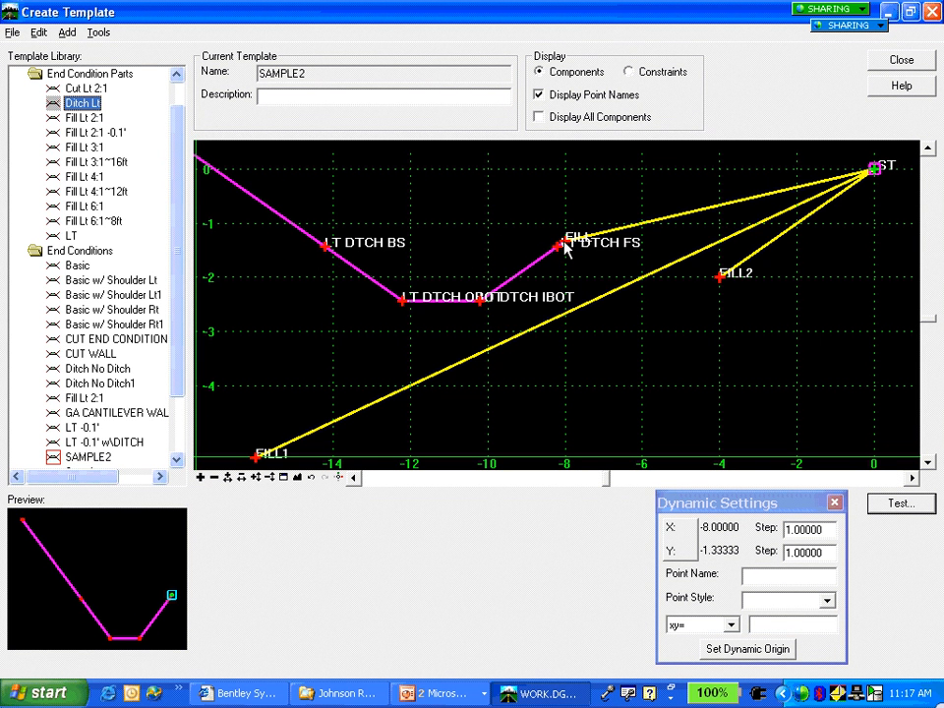
drag(49, 102, 248, 458)
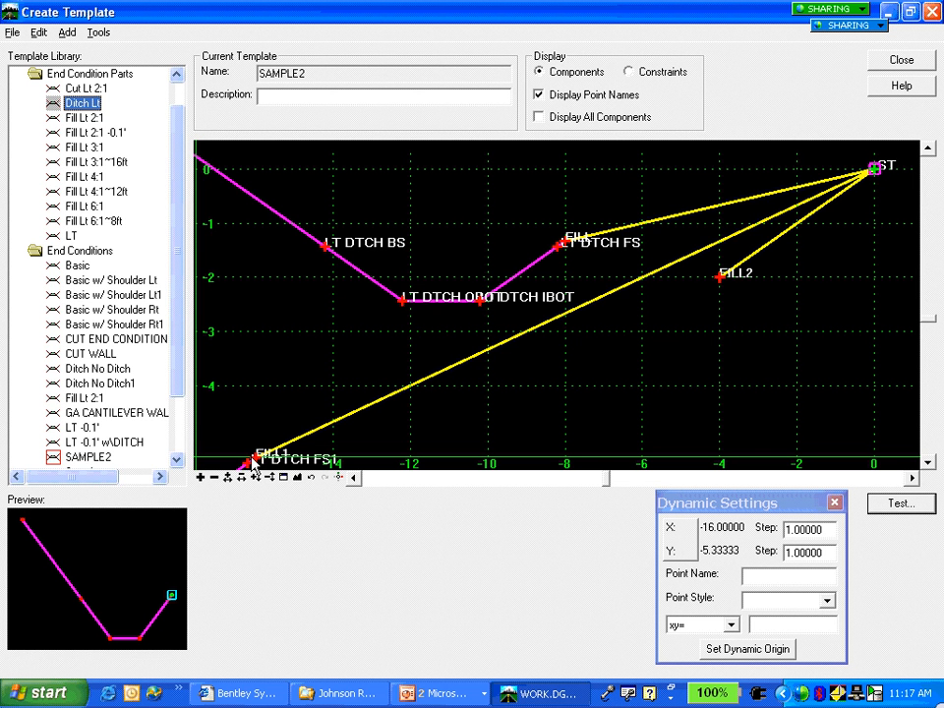
drag(79, 102, 719, 276)
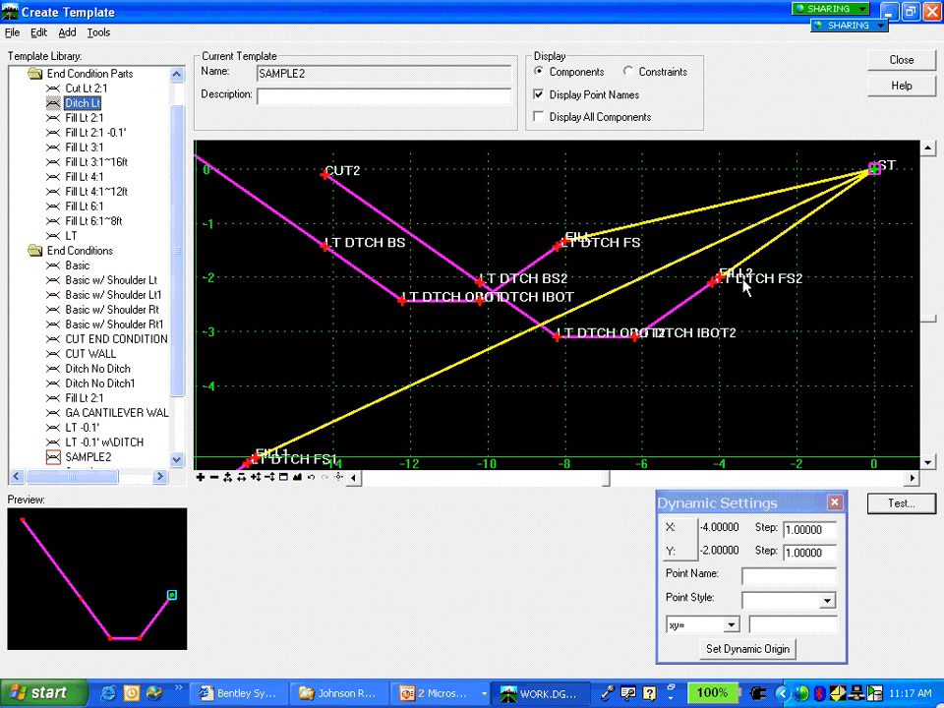
click(297, 477)
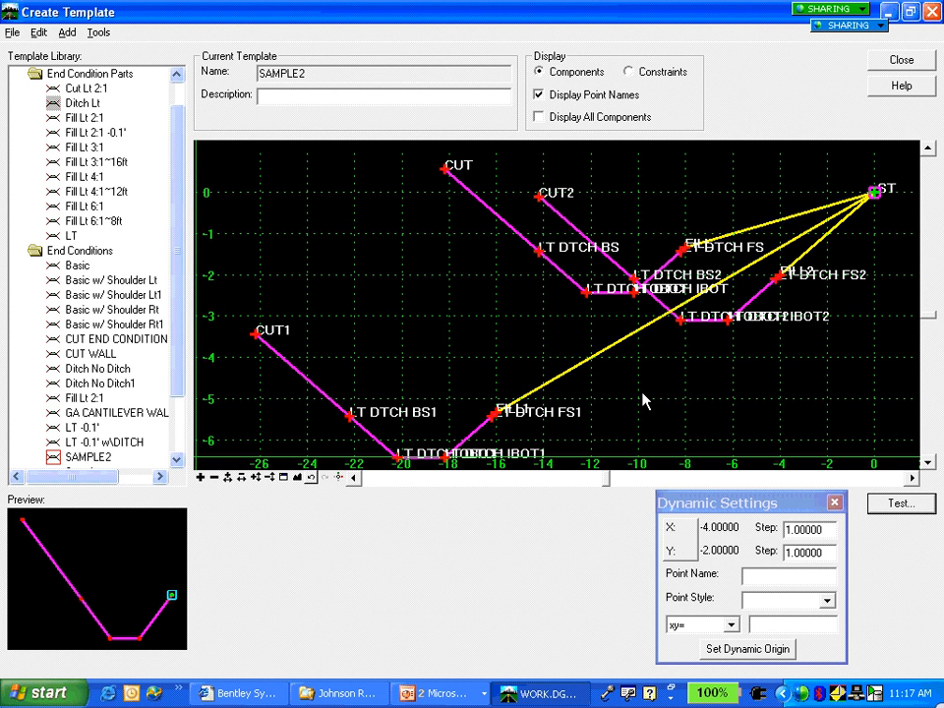
- Test the fill and ditch end conditions against the active surface at 10% and -10% surface slopes, moving the surface to different heights
click(901, 506)
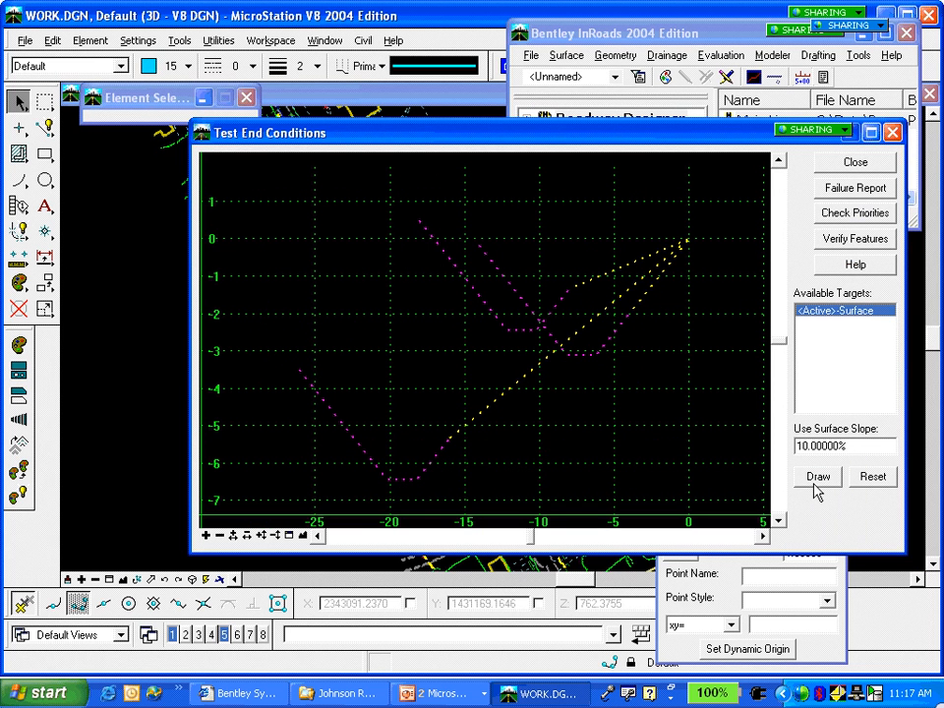
click(809, 477)
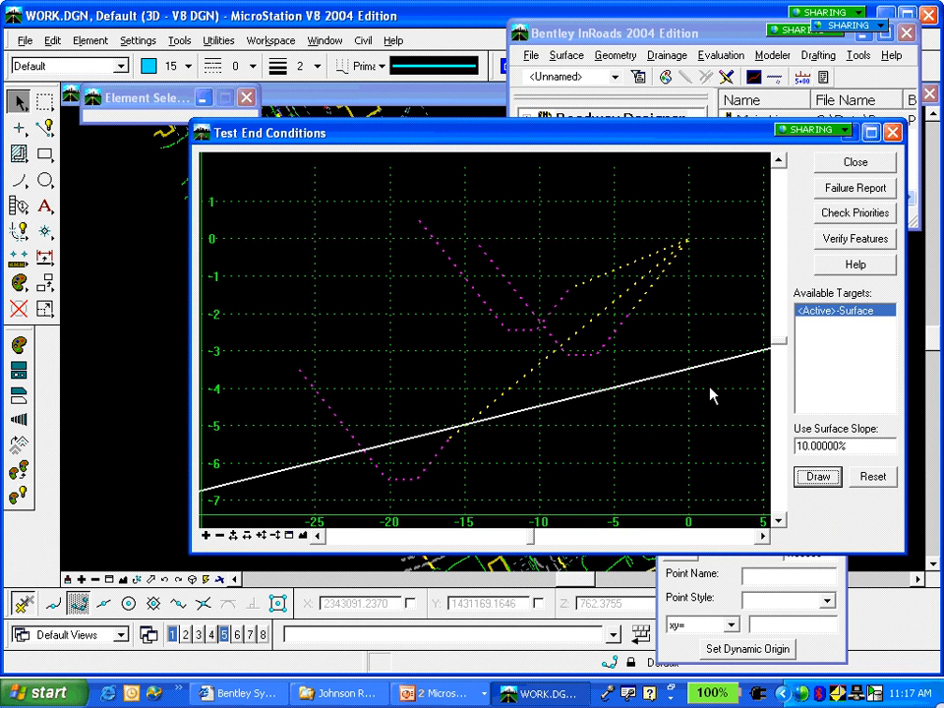
click(808, 447)
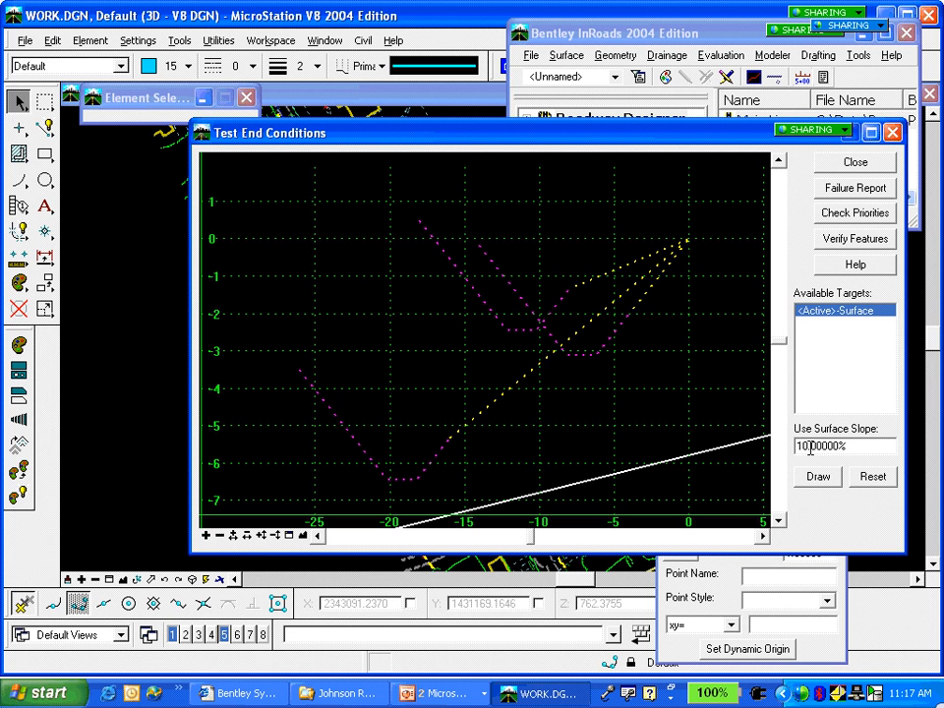
text(-)
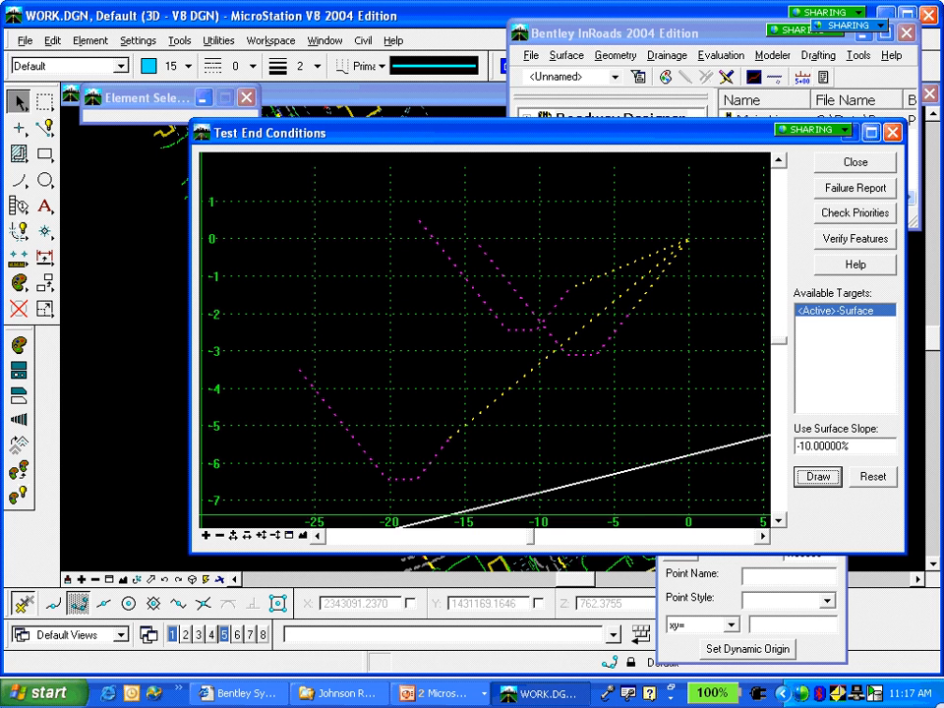
click(824, 479)
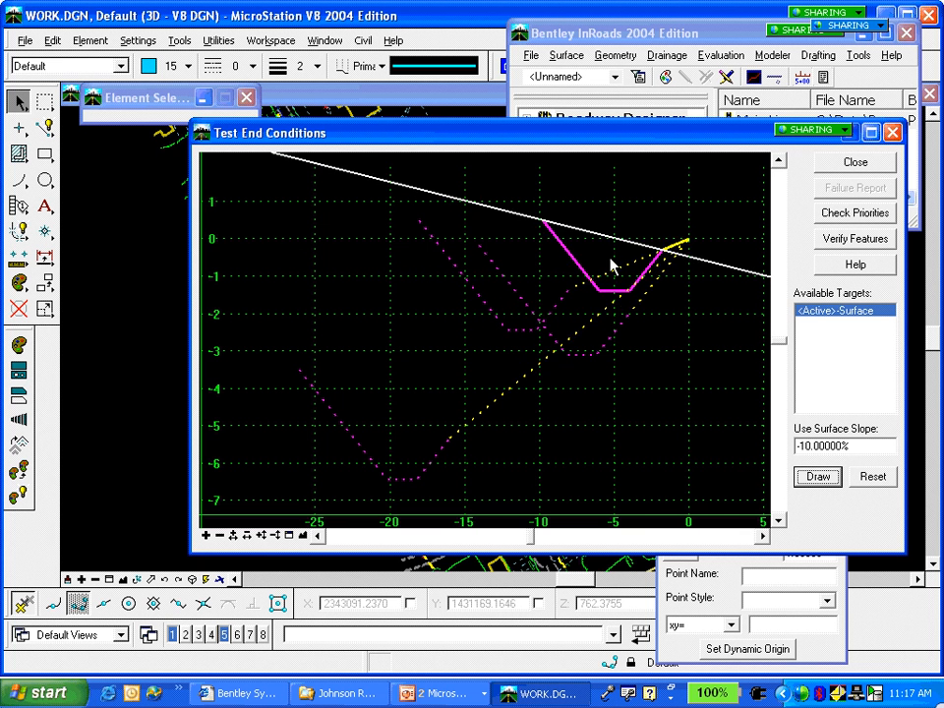
drag(429, 461, 375, 319)
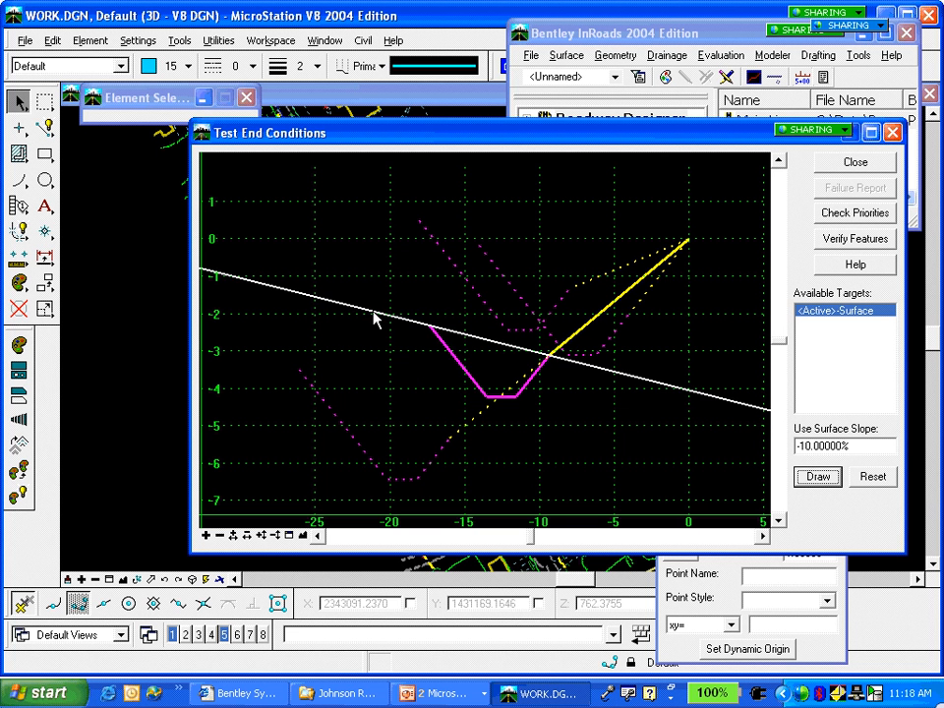
drag(375, 319, 674, 409)
- Retest SAMPLE2's fill and ditch end conditions against the active surface at a 10% surface slope, and end the test
drag(802, 447, 794, 449)
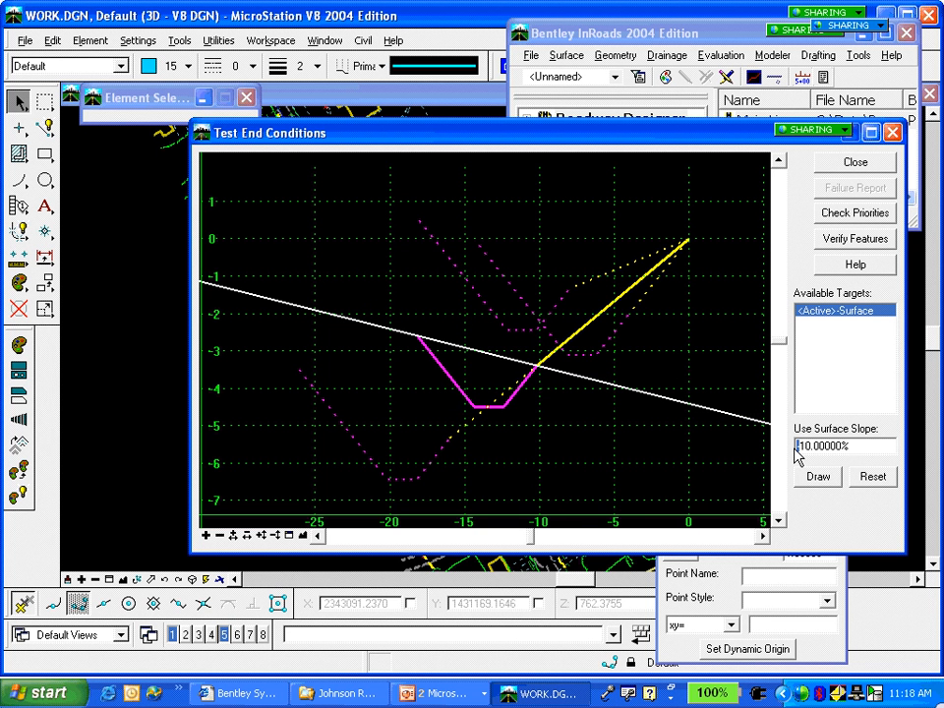
click(805, 478)
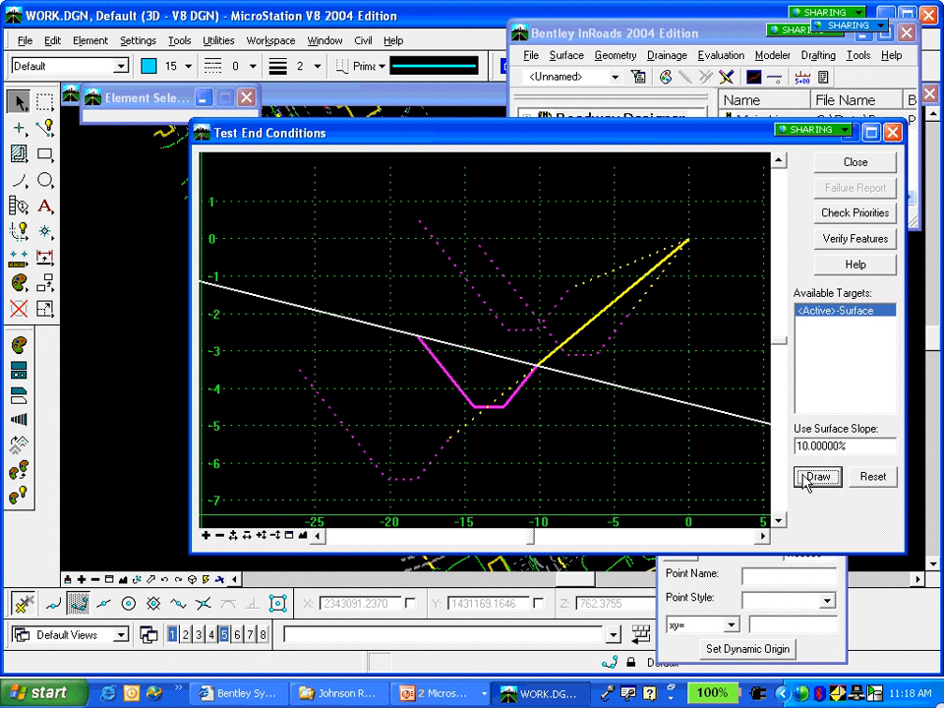
click(817, 478)
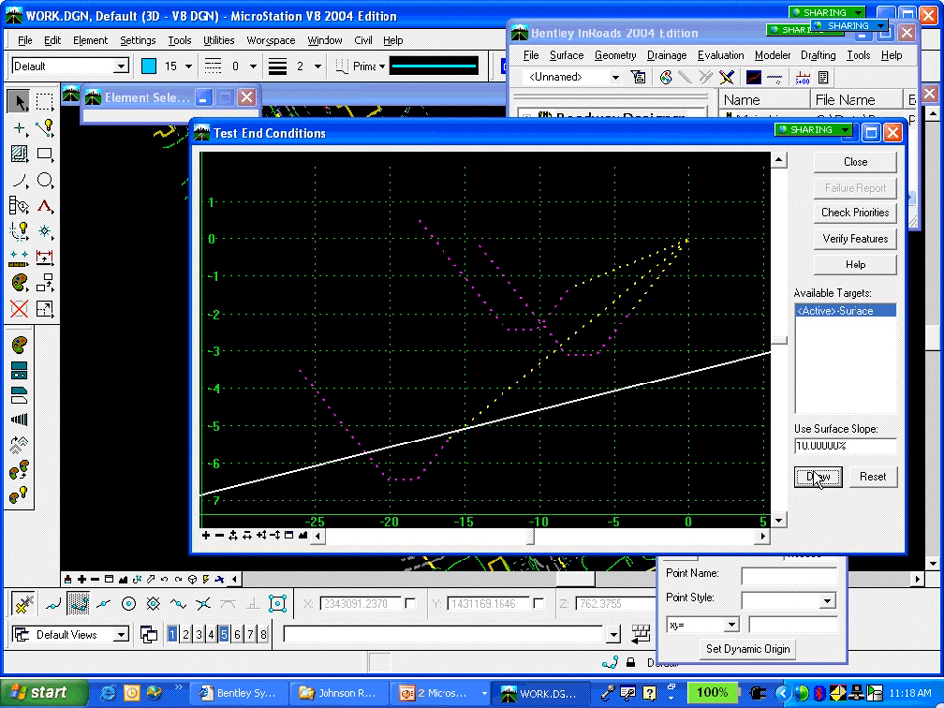
click(817, 478)
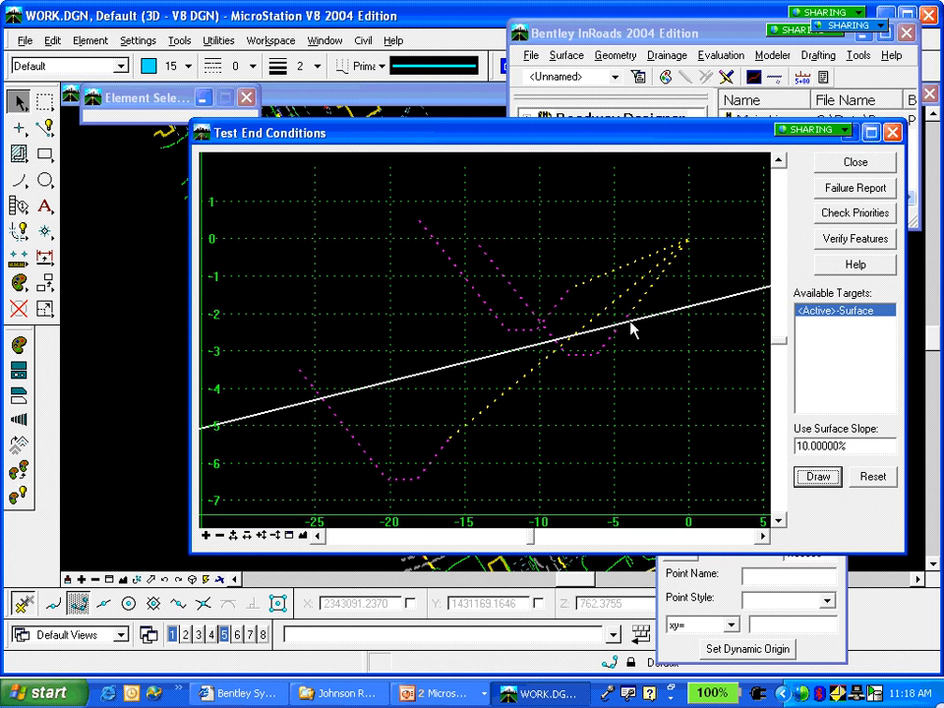
click(861, 168)
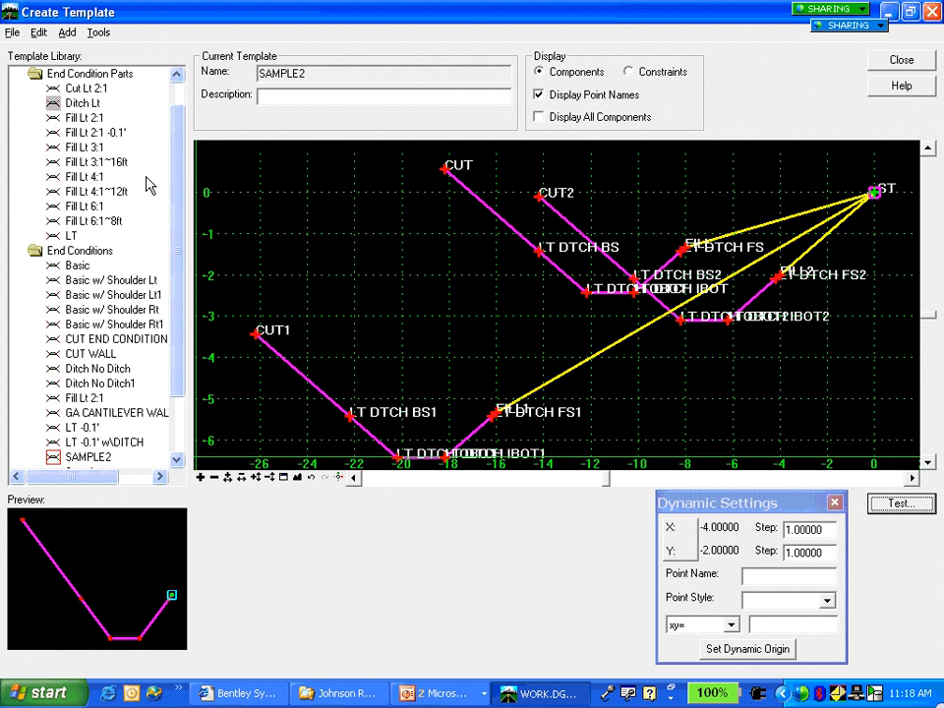
- Attach Fill Lt 6:1~8ft to SAMPLE2's point FILL, Fill Lt 3:1~16ft to FILL1, and Fill Lt 2:1 to FILL2
click(85, 223)
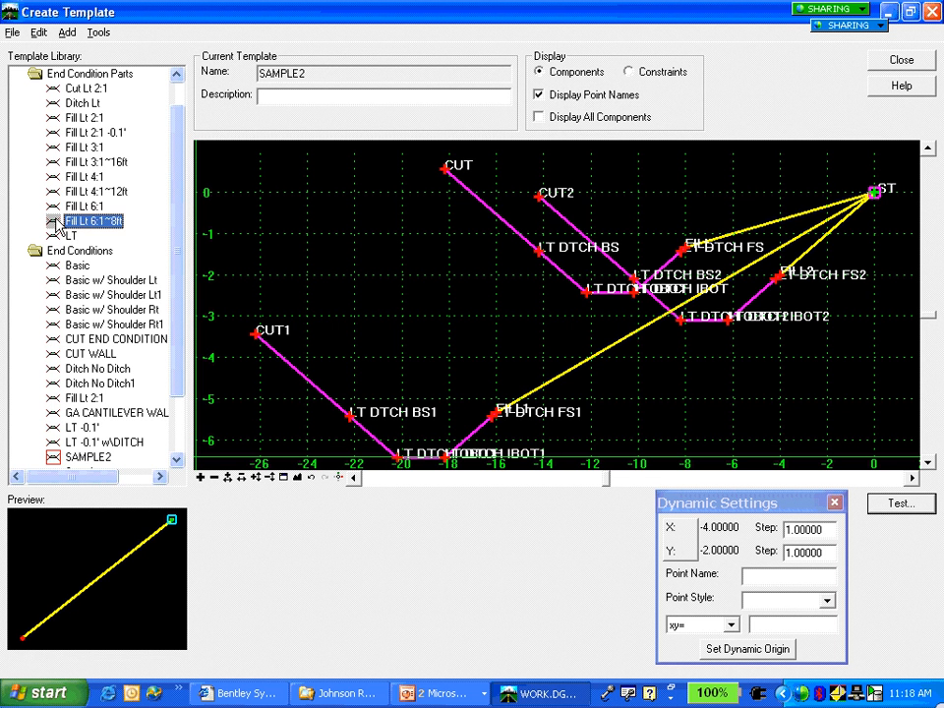
drag(69, 228, 686, 252)
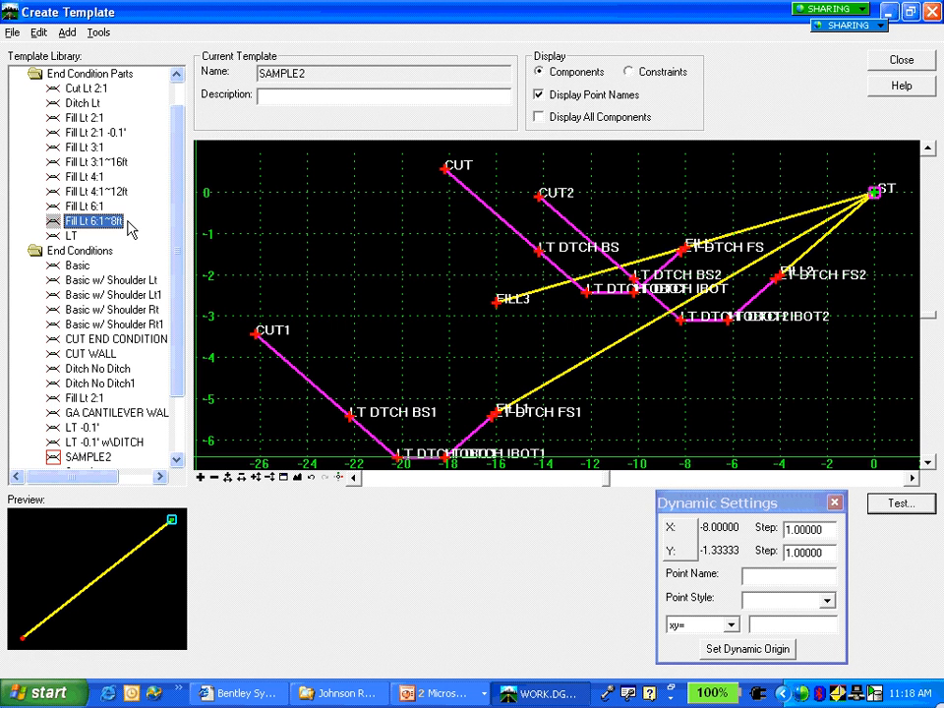
click(59, 164)
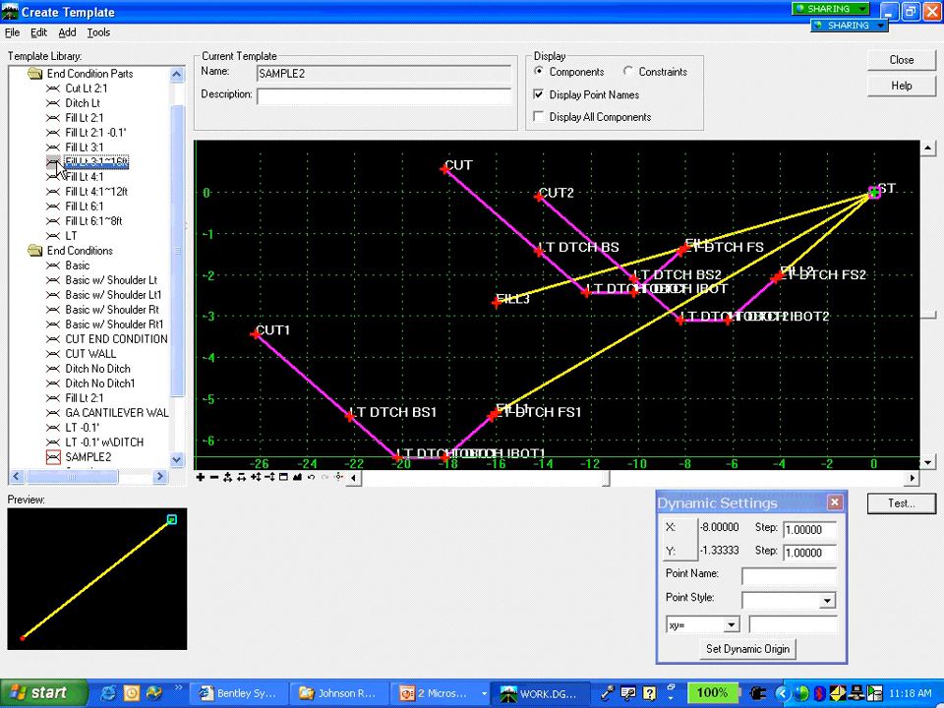
mouse_move(57, 168)
mouse_down()
mouse_move(463, 323)
mouse_move(497, 416)
mouse_up()
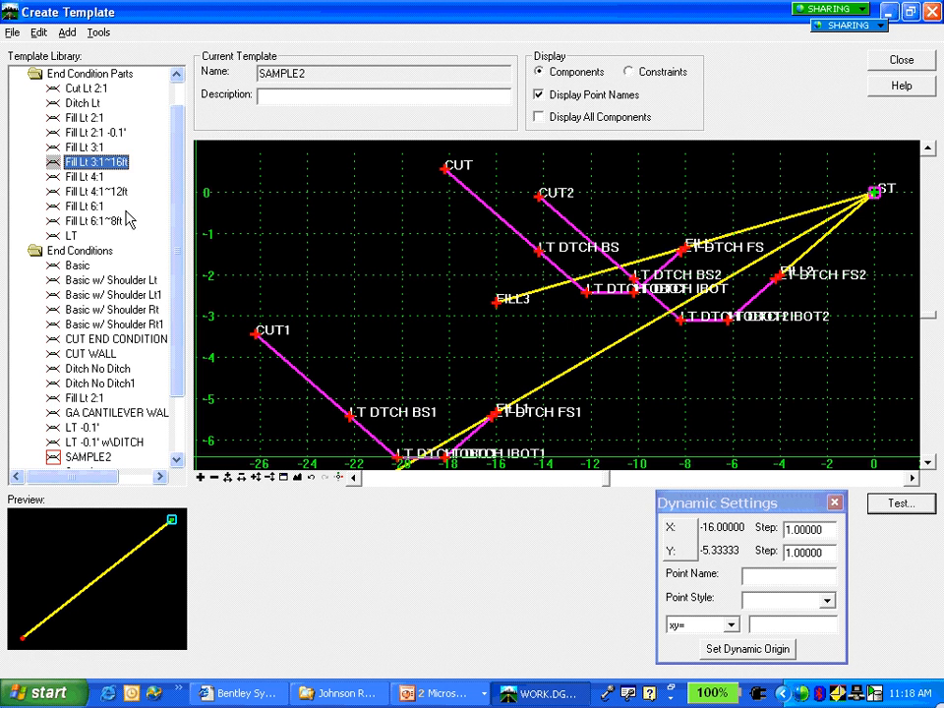
click(56, 118)
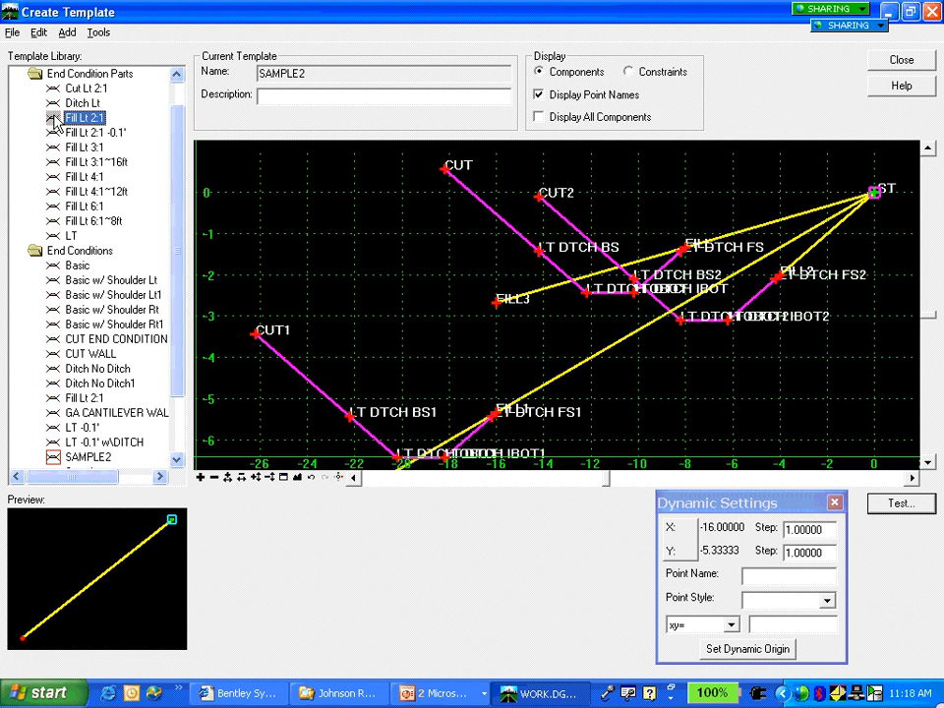
drag(55, 118, 782, 281)
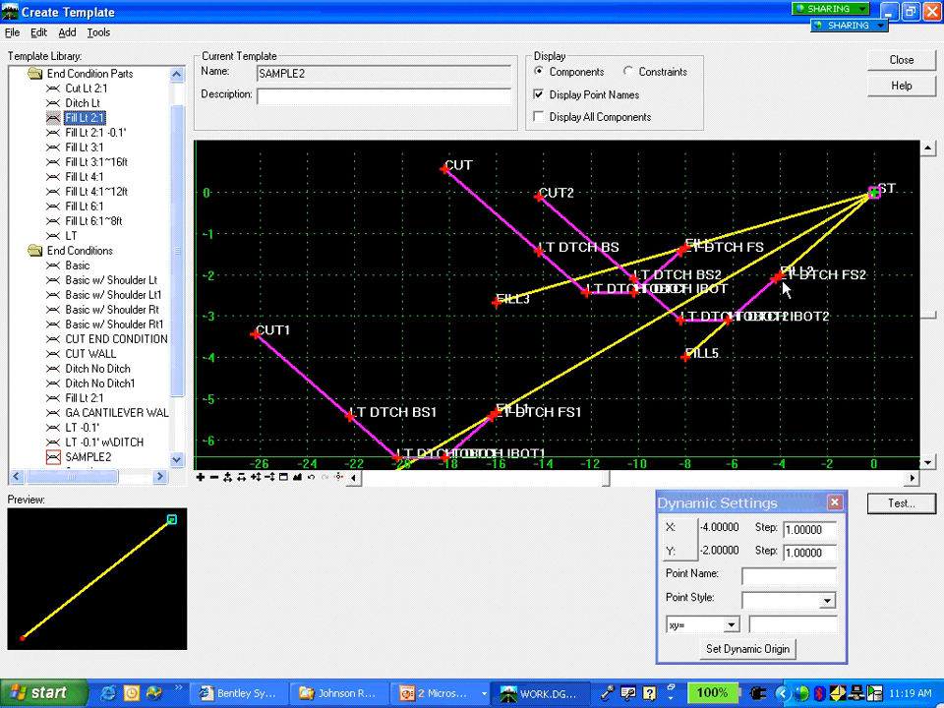
- Check SAMPLE2's end condition priorities and resolve the conflict at FILL by giving the extended fill Ditch6 priority 2
click(899, 505)
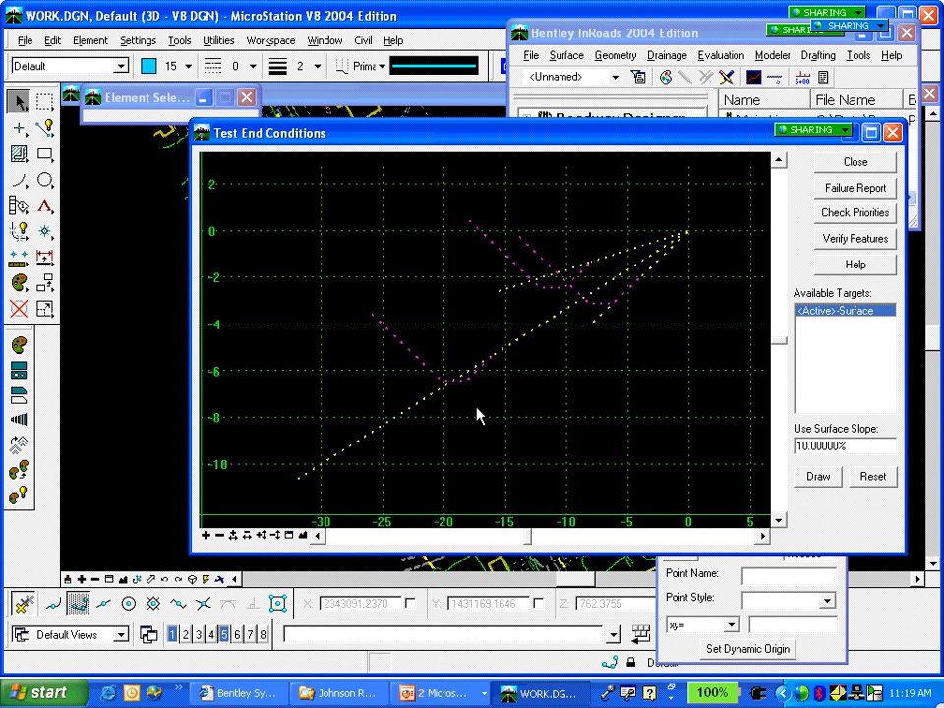
click(866, 214)
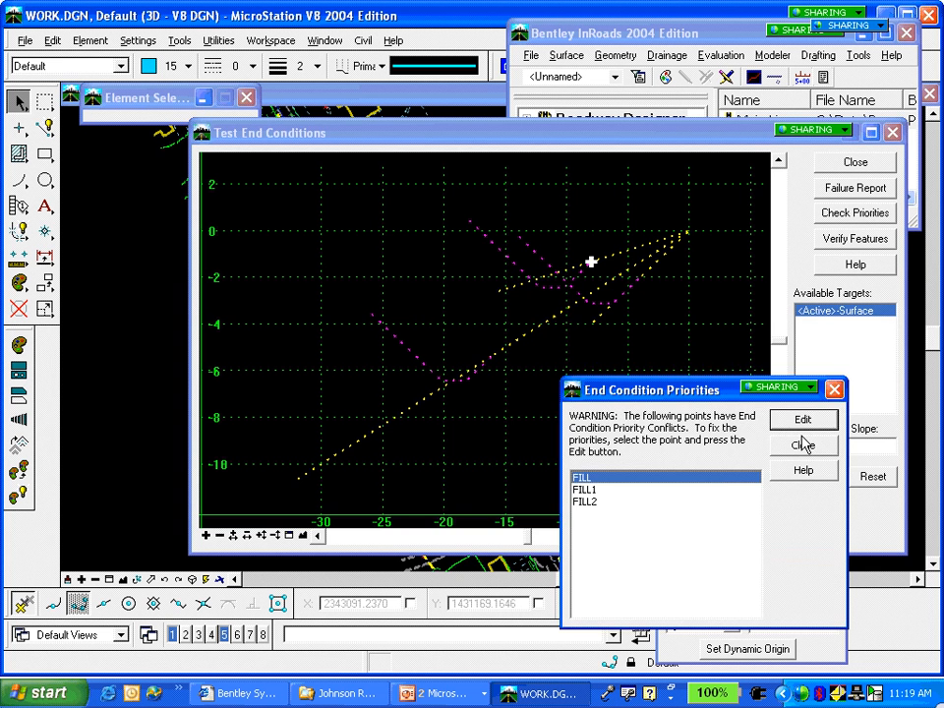
click(801, 423)
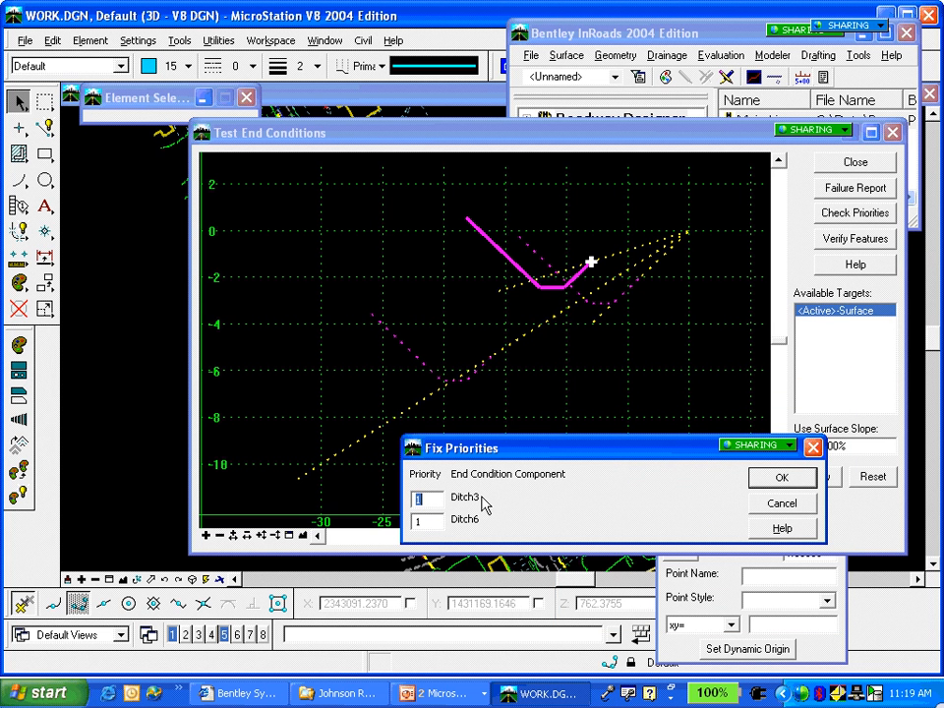
click(440, 519)
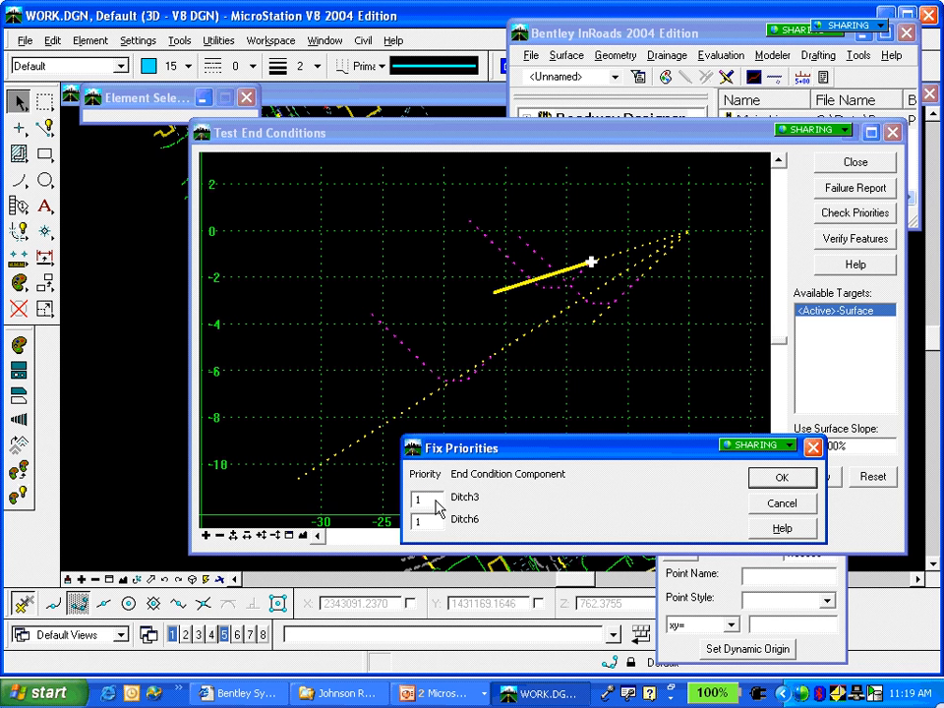
drag(429, 520, 399, 514)
text(2)
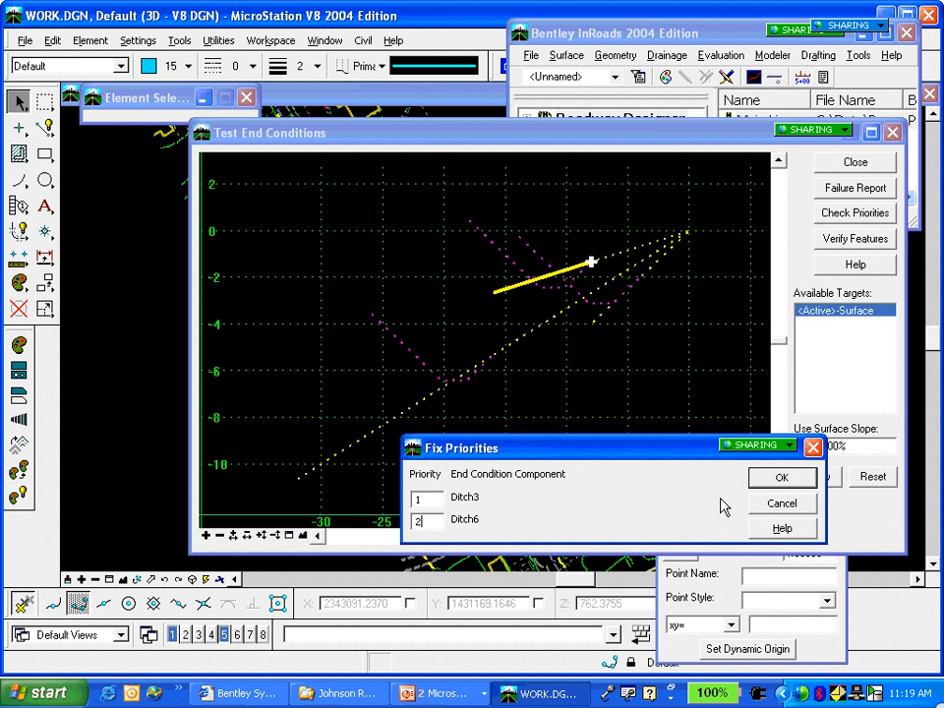
click(781, 478)
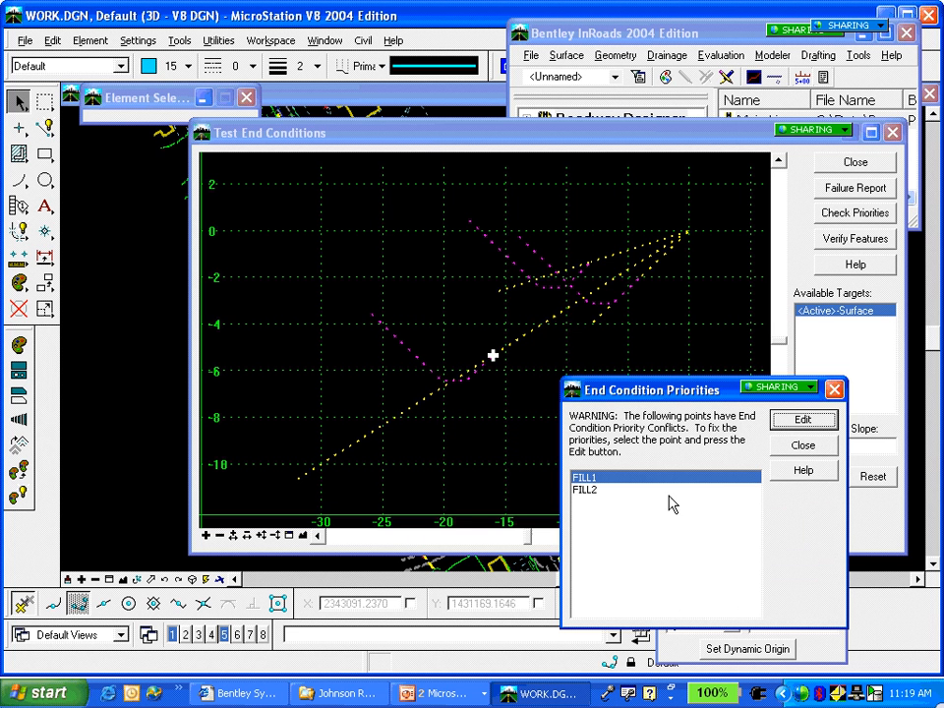
- Resolve the priority conflicts at FILL1 and FILL2 by giving the extended fills Ditch7 and Ditch8 priority 2
click(800, 421)
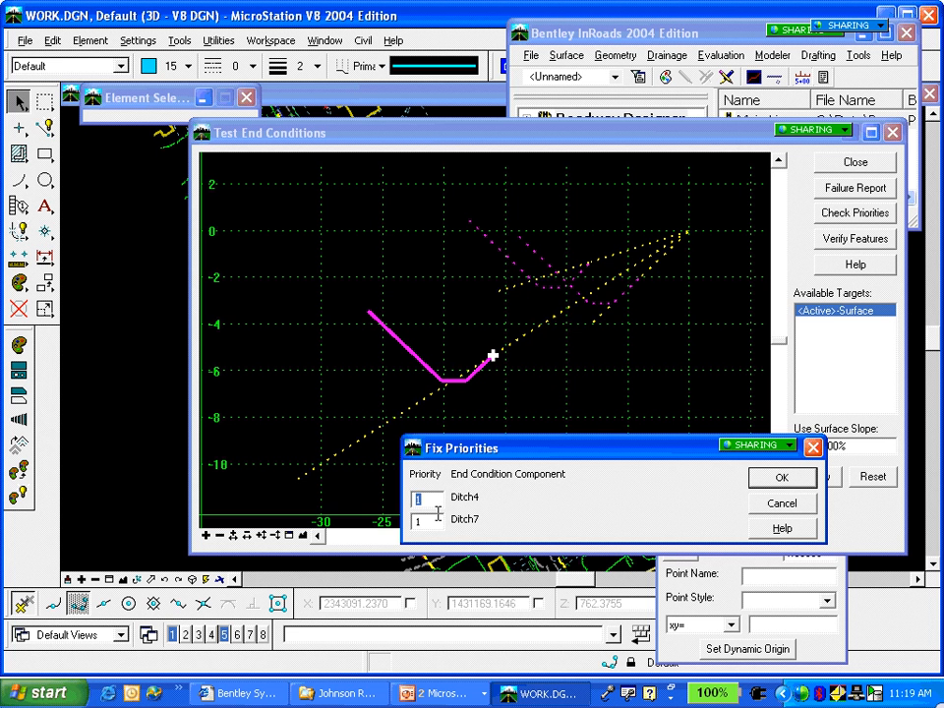
key(Tab)
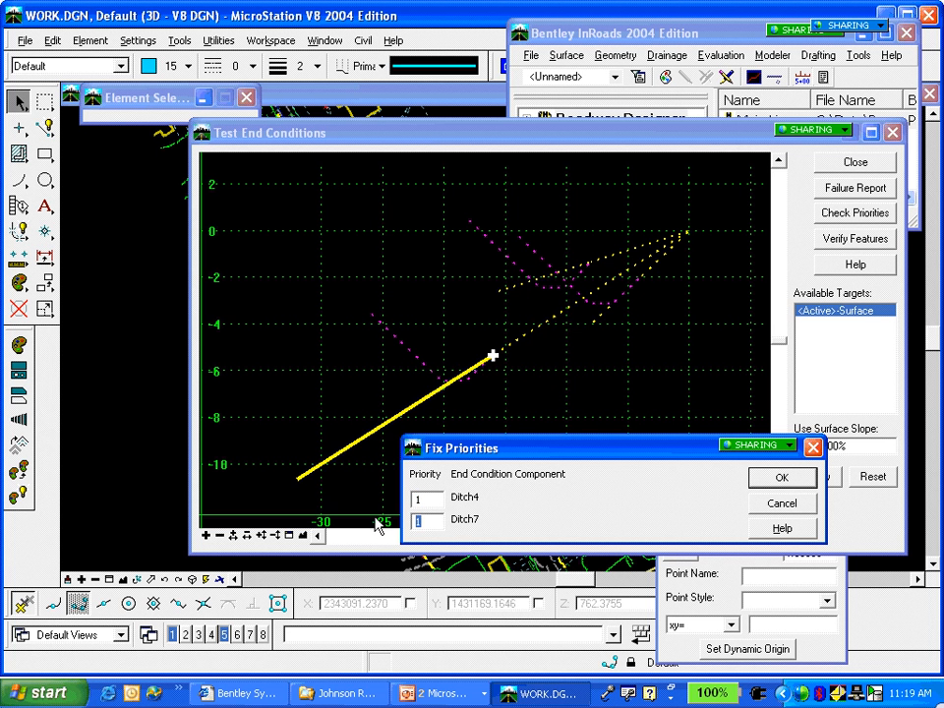
text(2)
click(782, 477)
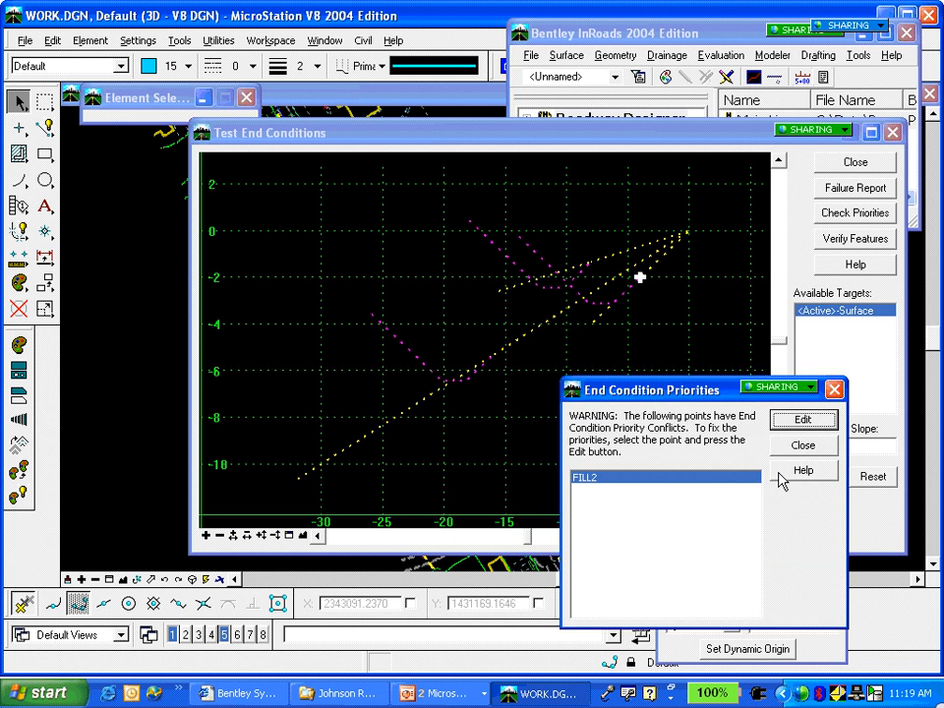
click(816, 420)
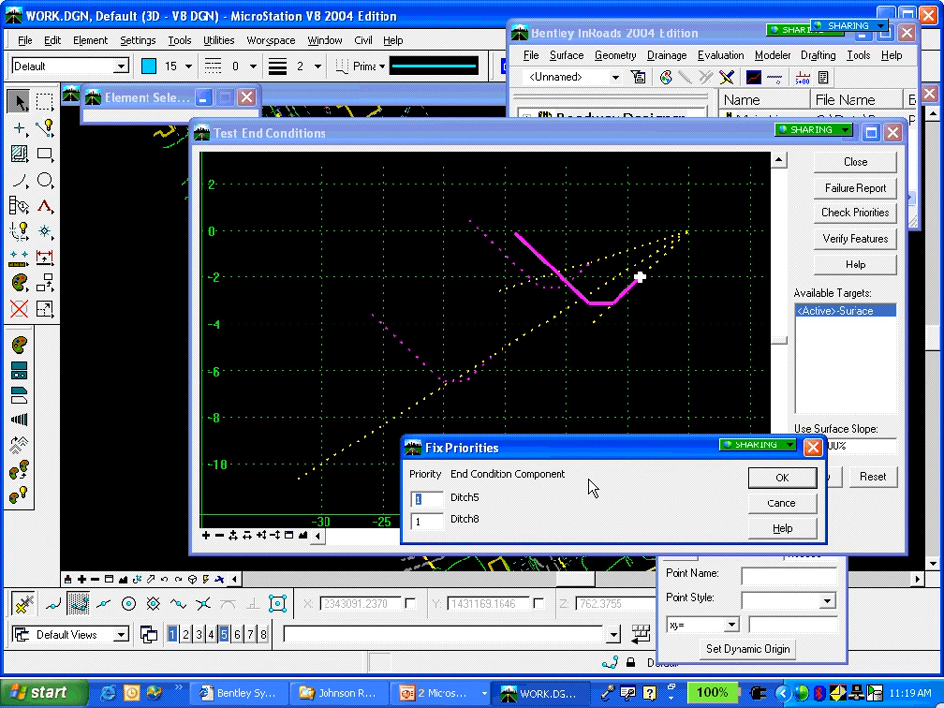
double_click(425, 522)
text(2)
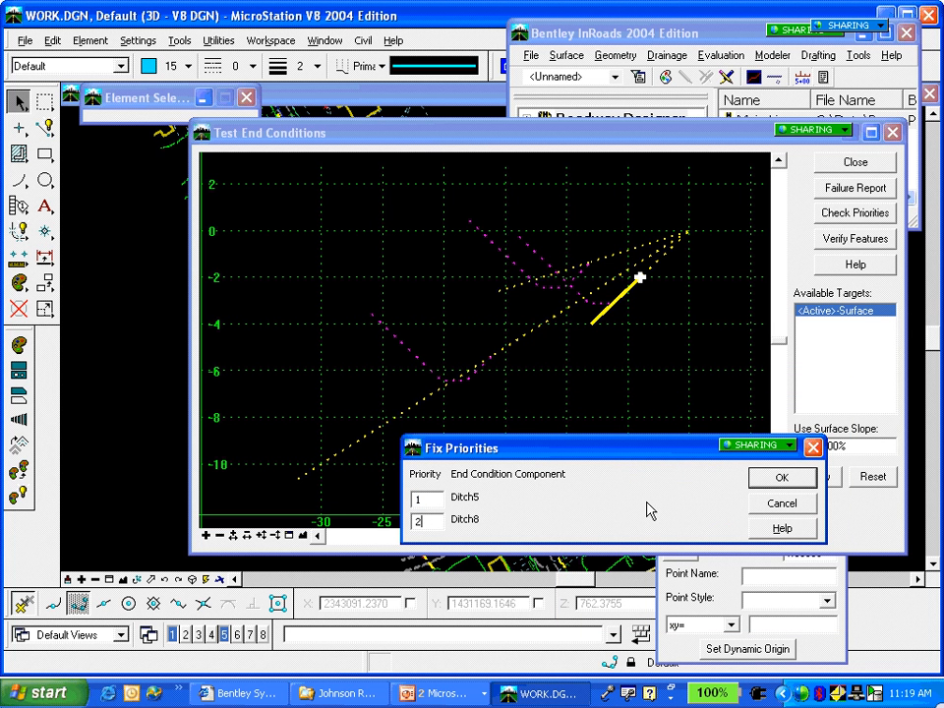
click(793, 479)
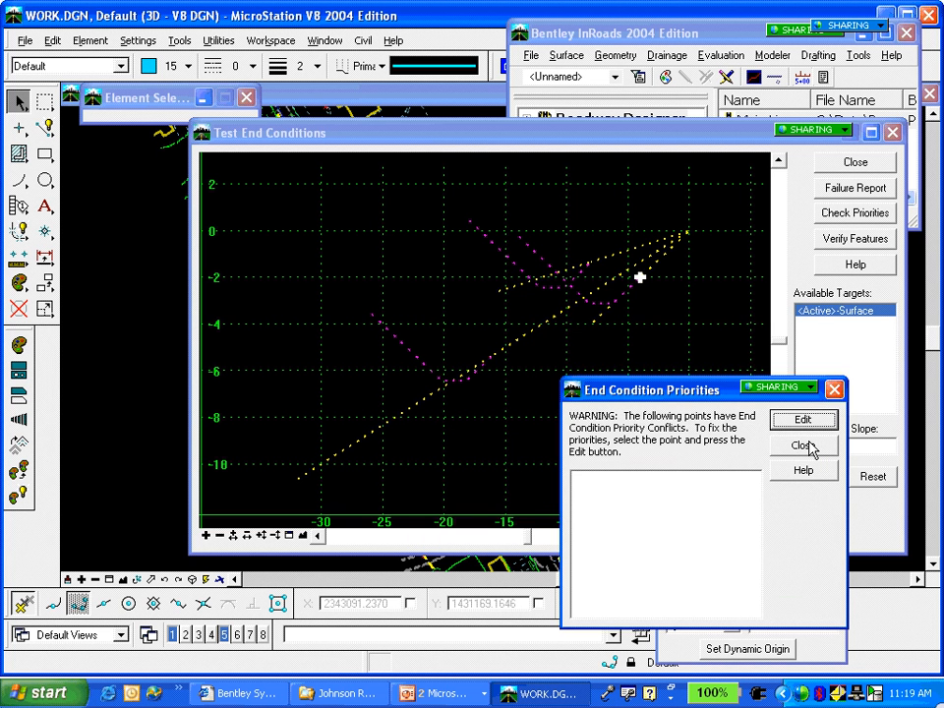
click(806, 447)
- Test the extended fills and ditches against the active surface at 10%, 1% and -1% surface slopes, moving the surface to different heights
click(819, 478)
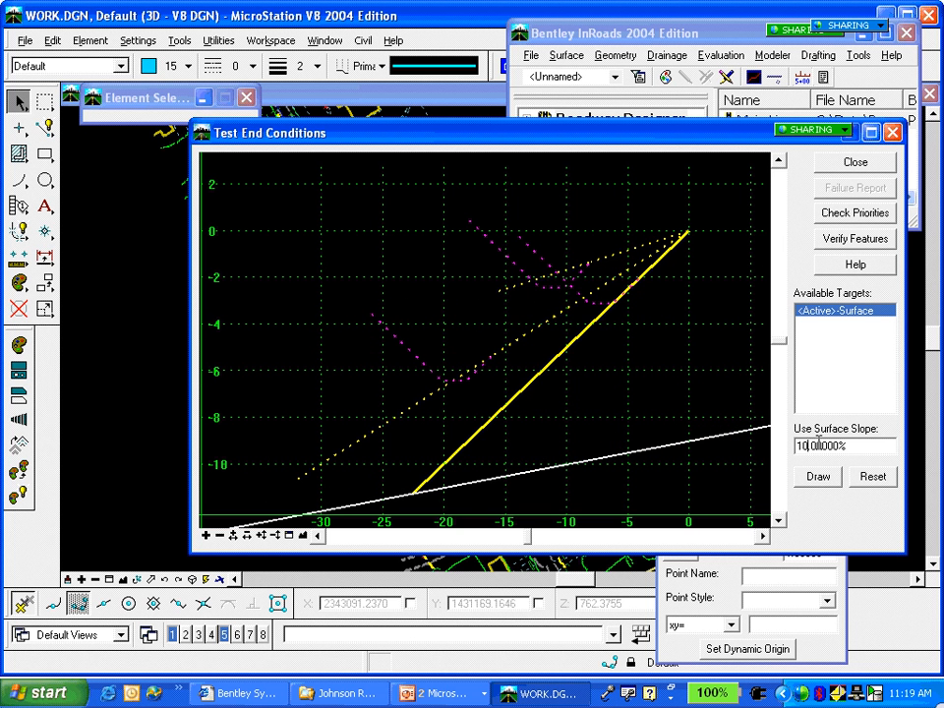
key(BackSpace)
click(819, 477)
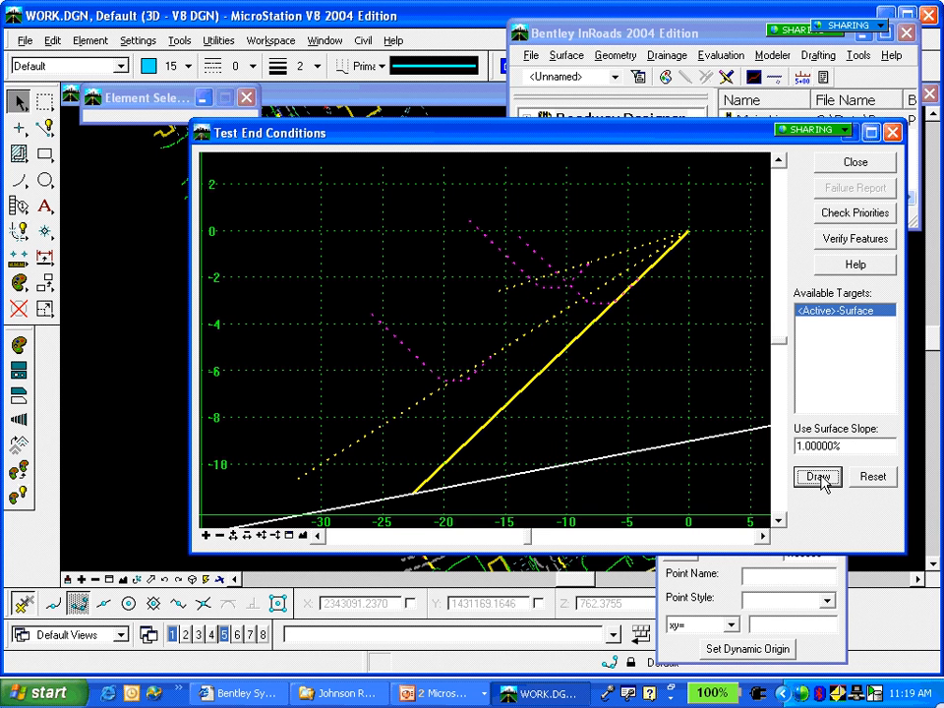
click(821, 478)
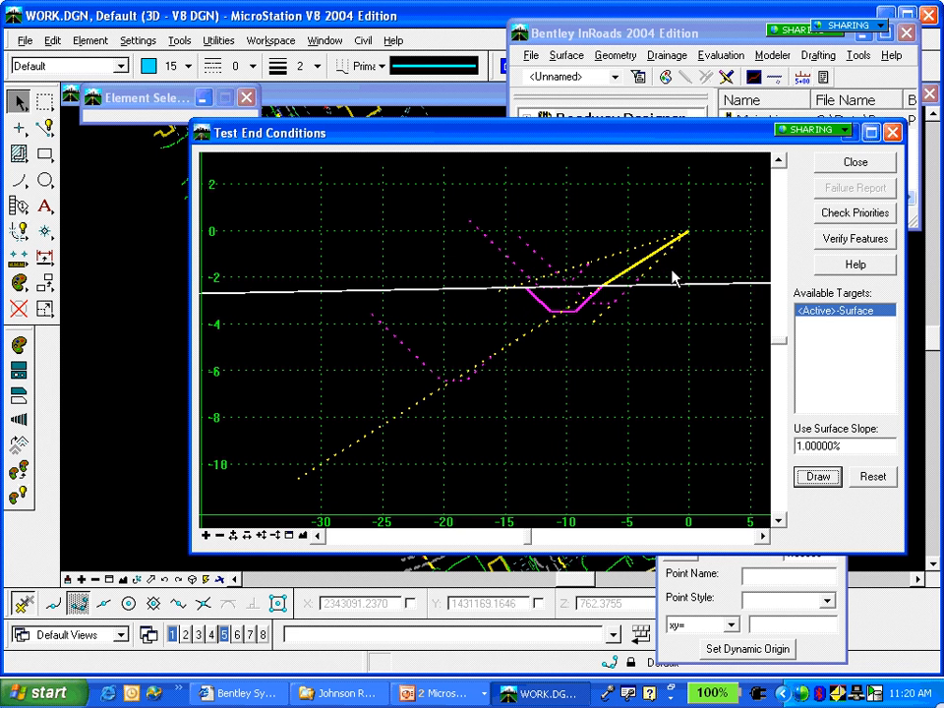
click(796, 445)
text(-)
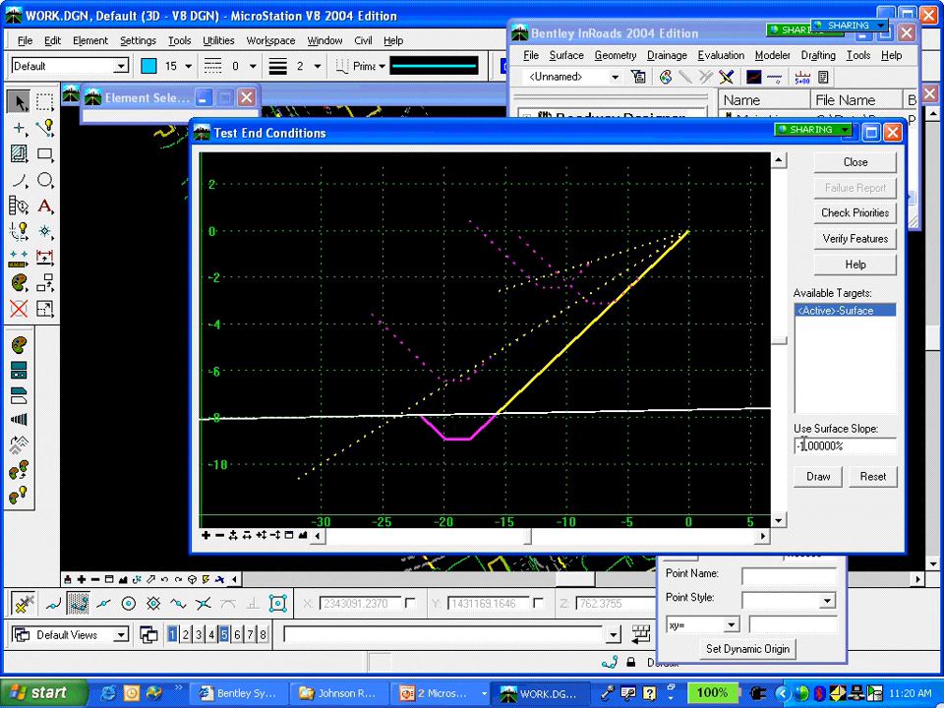
click(819, 478)
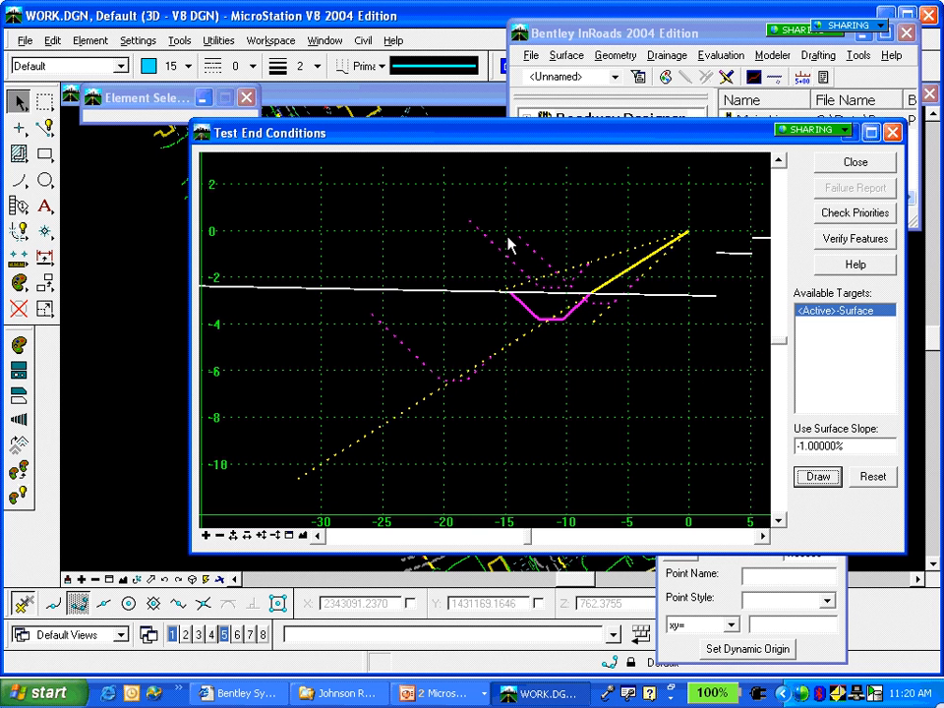
- Test the extended fills and ditches at -10% and 10% surface slopes with the surface at different heights, and end the test
click(811, 445)
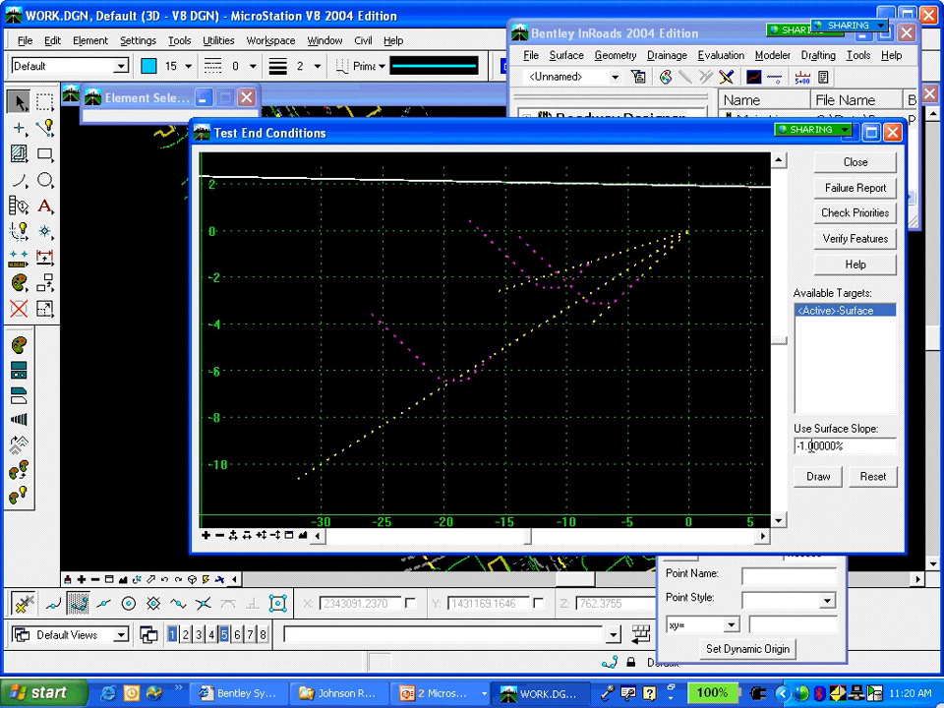
text(0)
click(815, 476)
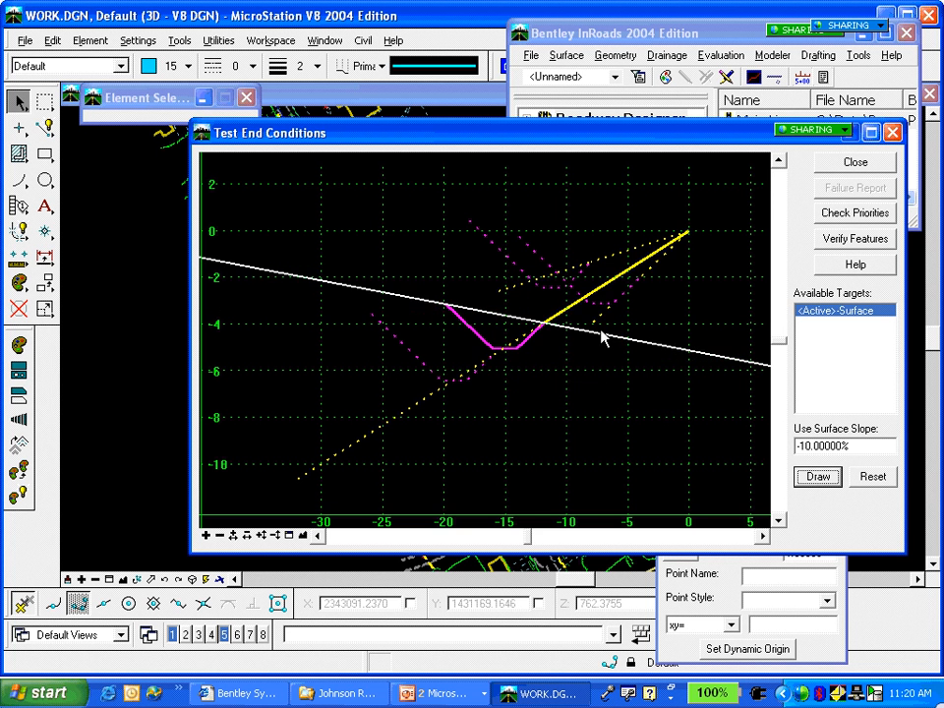
drag(801, 447, 788, 447)
key(Delete)
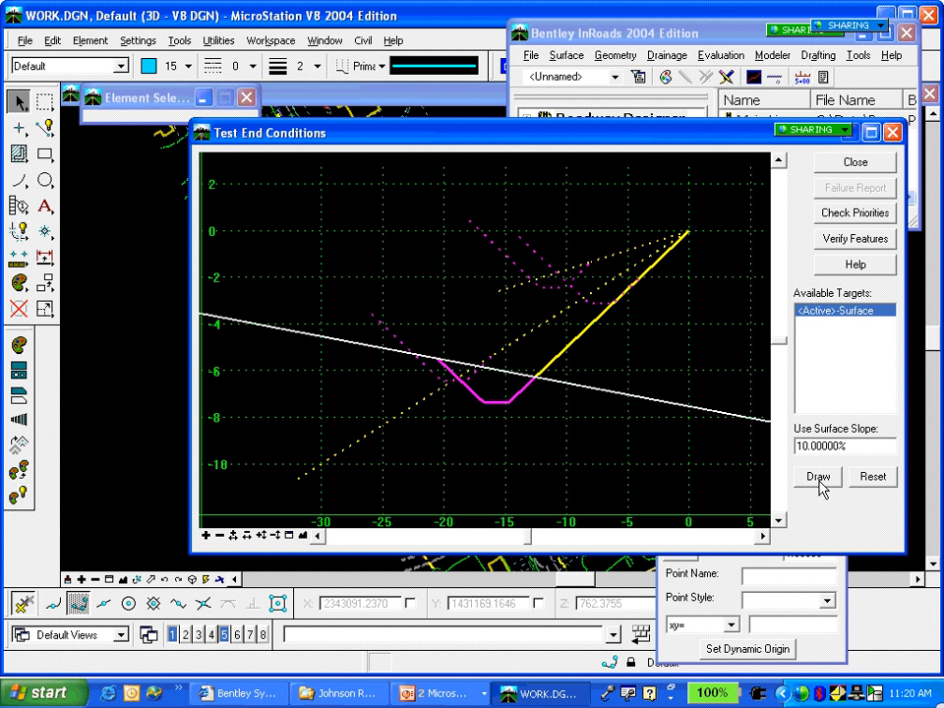
click(817, 476)
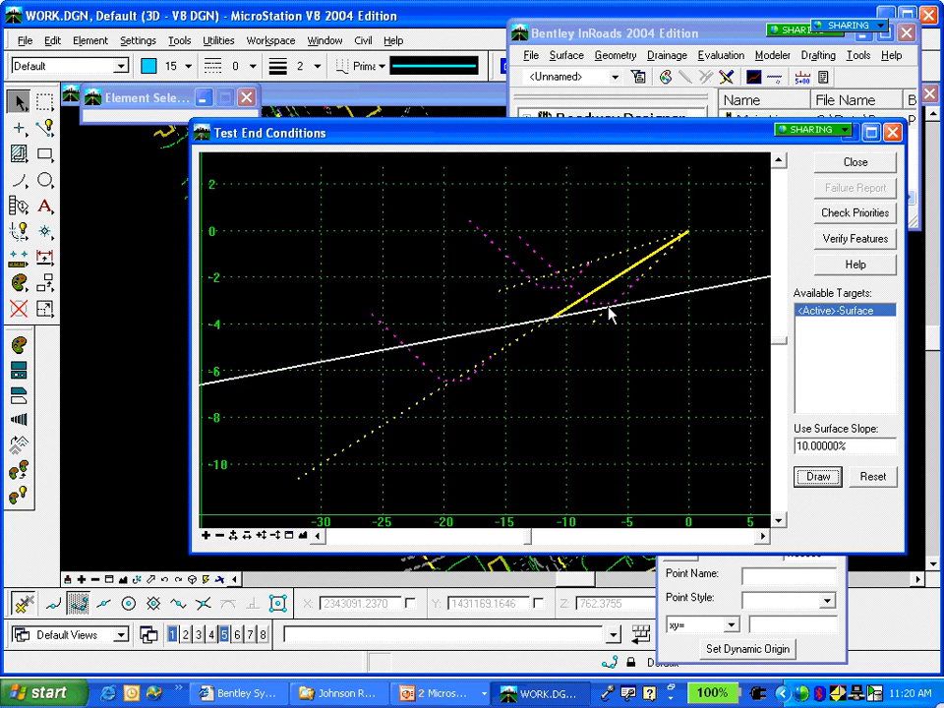
click(846, 166)
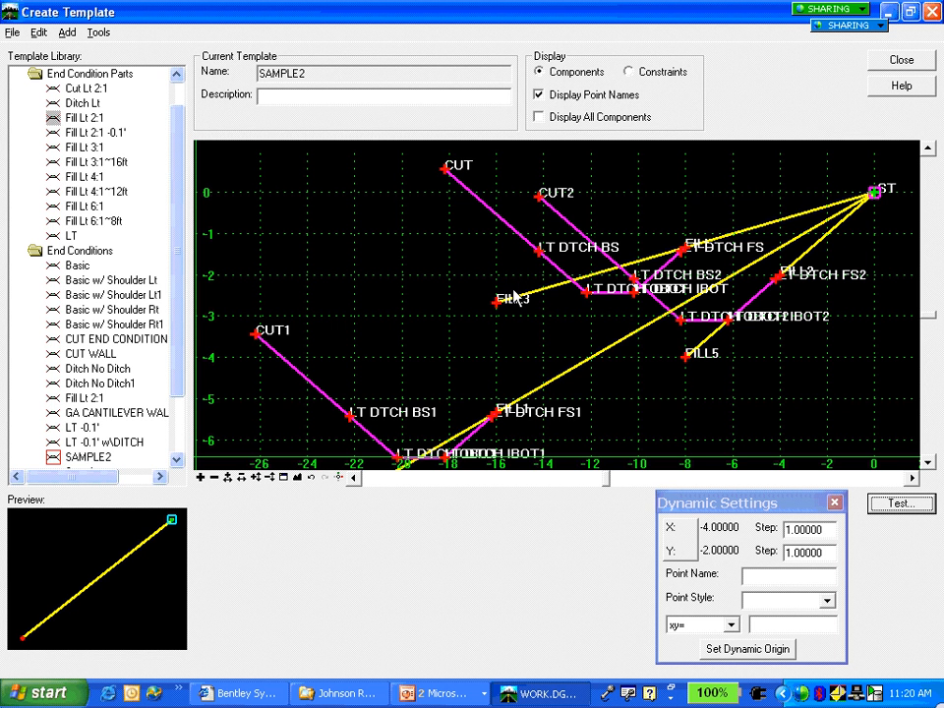
- Switch to the PowerPoint slide show on end conditions
mouse_move(516, 297)
key(alt+Tab)
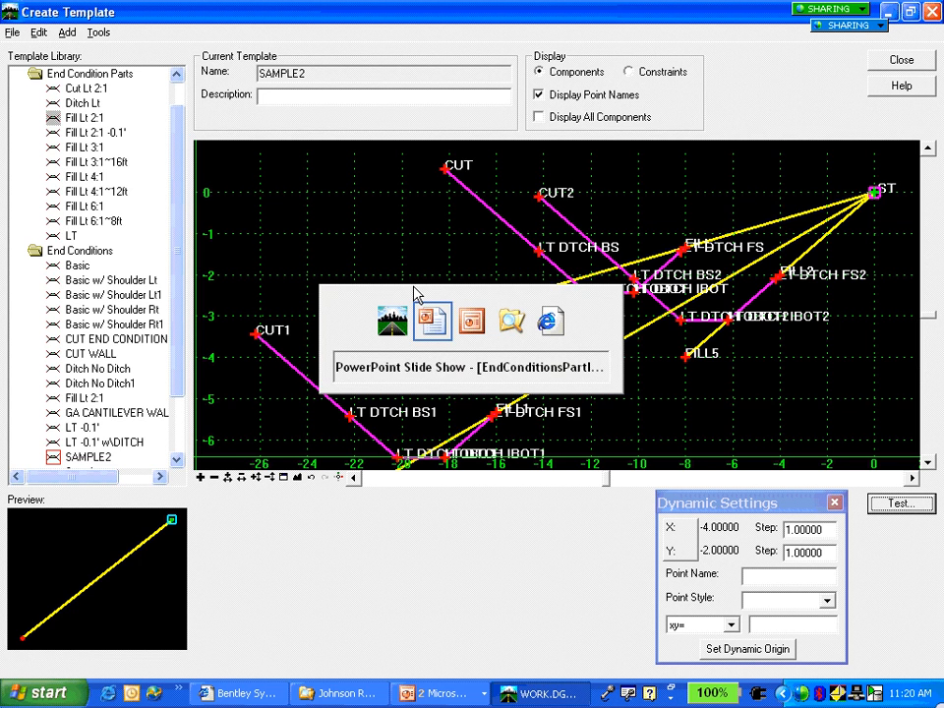
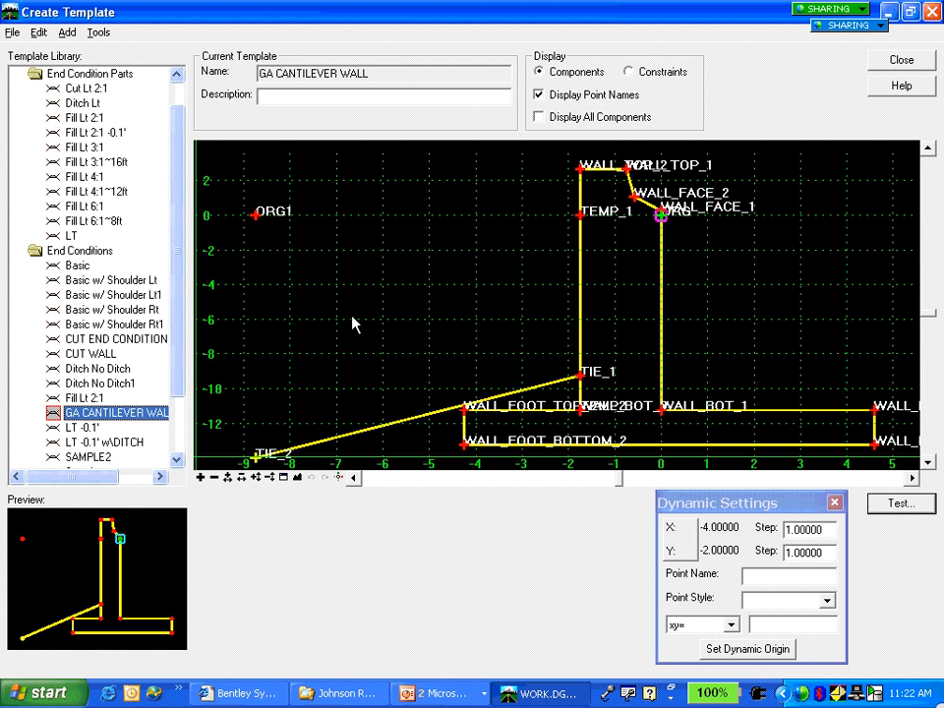
- Examine the cantilever wall's constraints and the point properties of WALL_FOOT_TOP_1 and WALL_FOOT_TOP_2
click(627, 72)
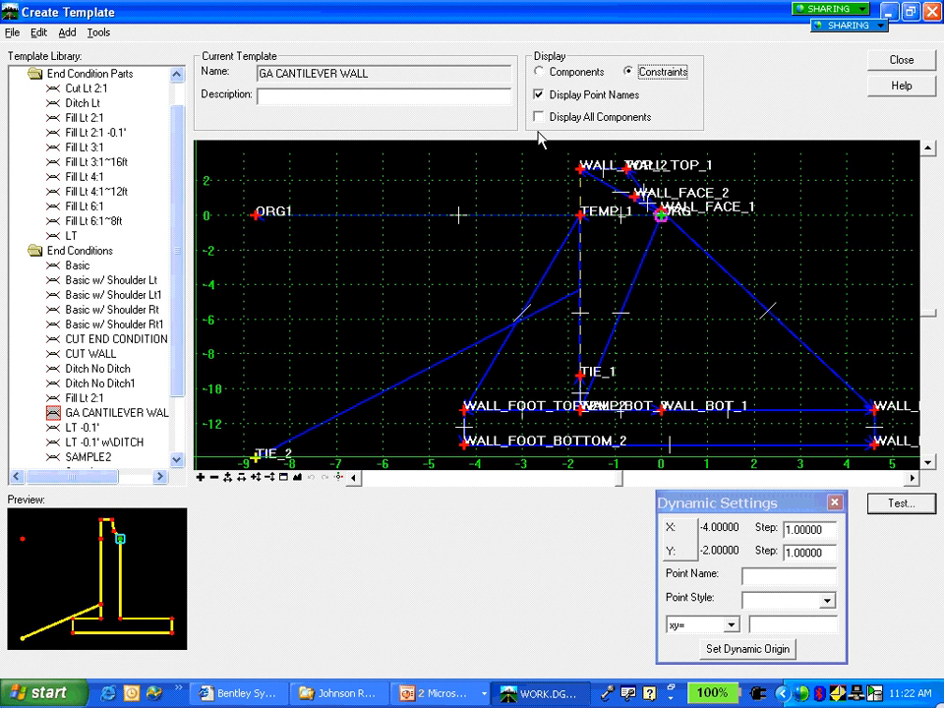
click(541, 73)
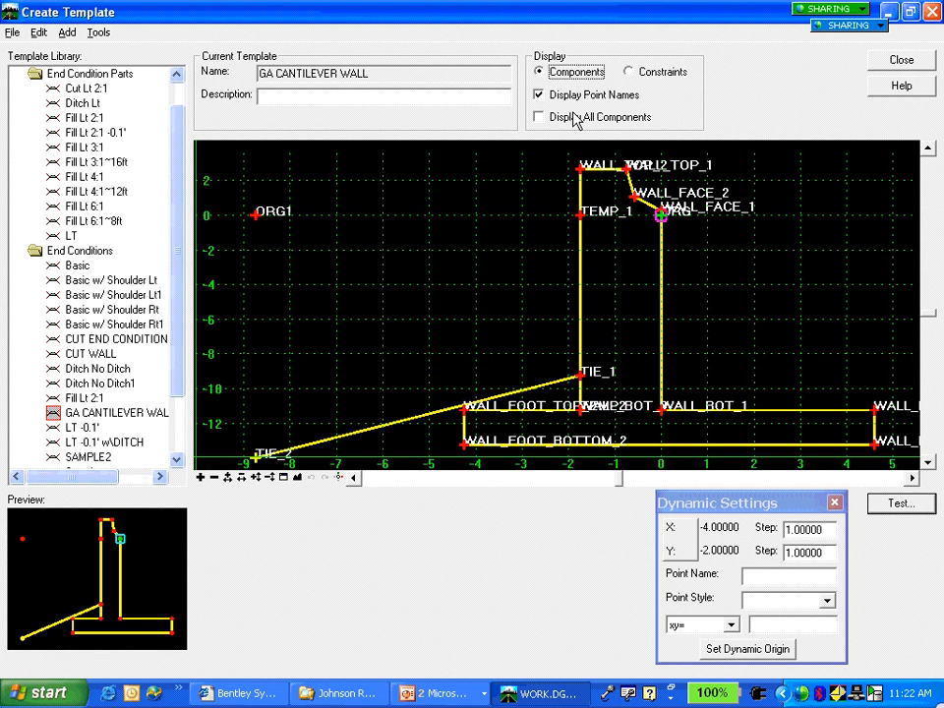
double_click(875, 410)
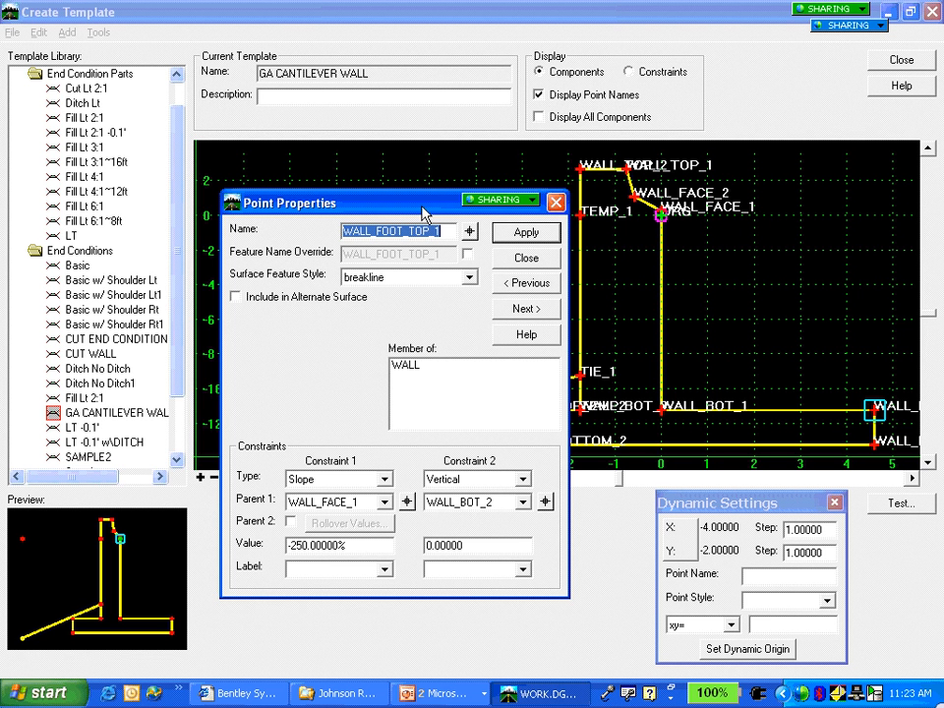
drag(423, 212, 263, 241)
mouse_move(344, 222)
mouse_down()
mouse_move(463, 217)
mouse_move(759, 234)
mouse_move(757, 199)
mouse_move(780, 195)
mouse_move(769, 180)
mouse_up()
click(886, 243)
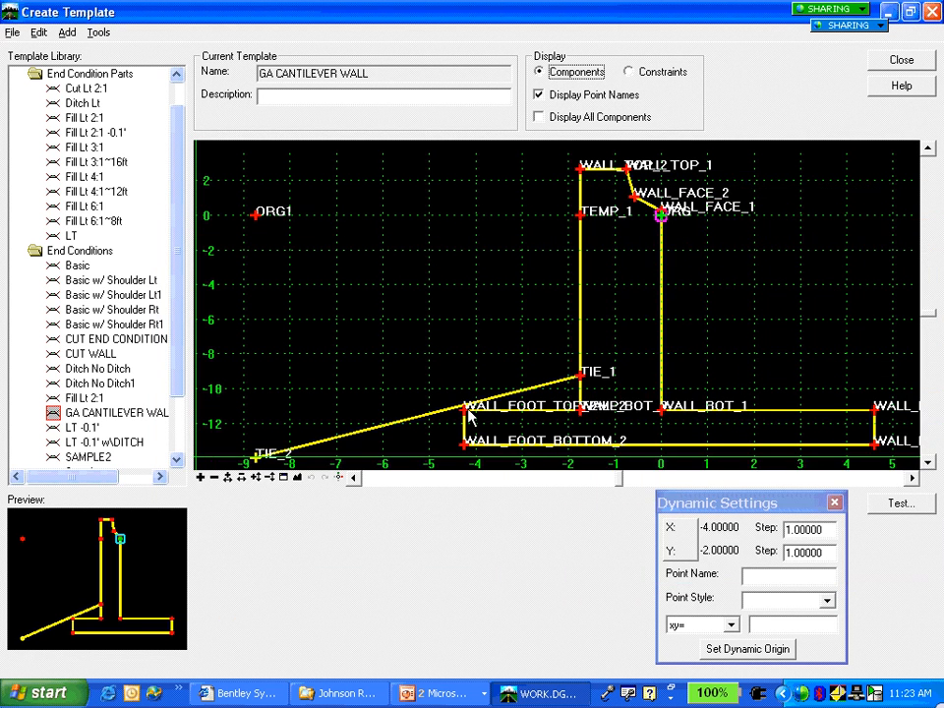
double_click(468, 411)
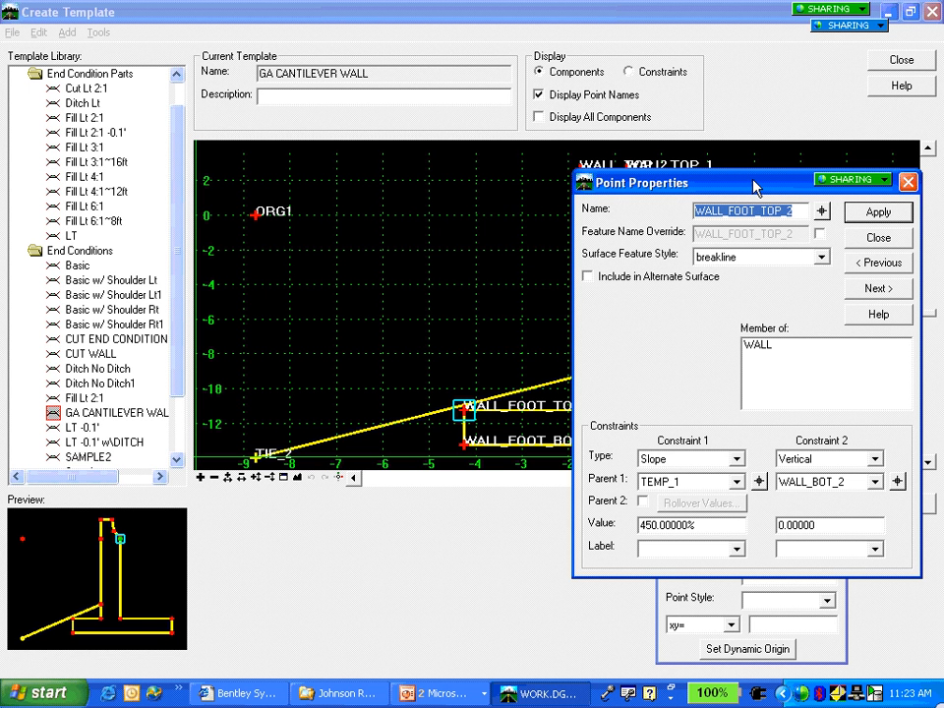
drag(756, 187, 753, 203)
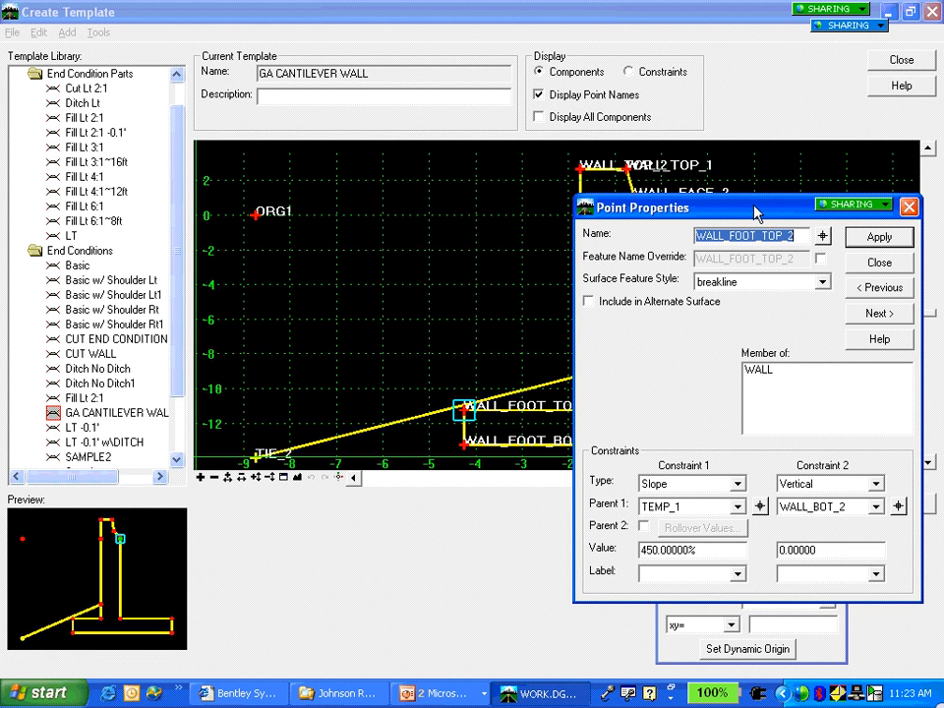
click(880, 263)
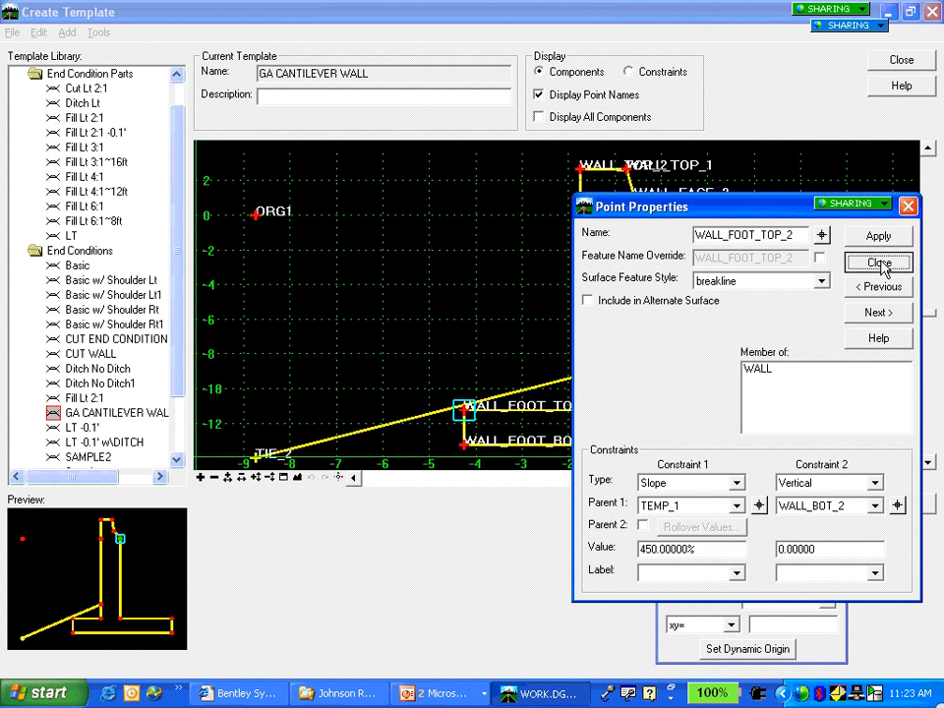
- Test the cantilever wall against the active surface at 10% slope, and review the constraint types available for WALL_FOOT_TOP_2
click(899, 505)
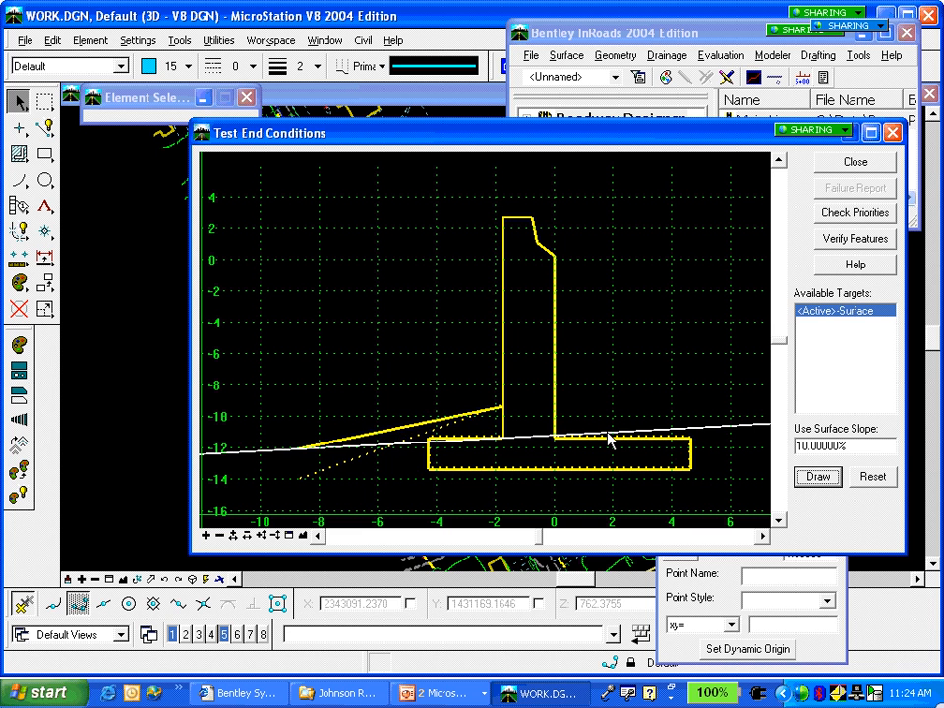
click(854, 162)
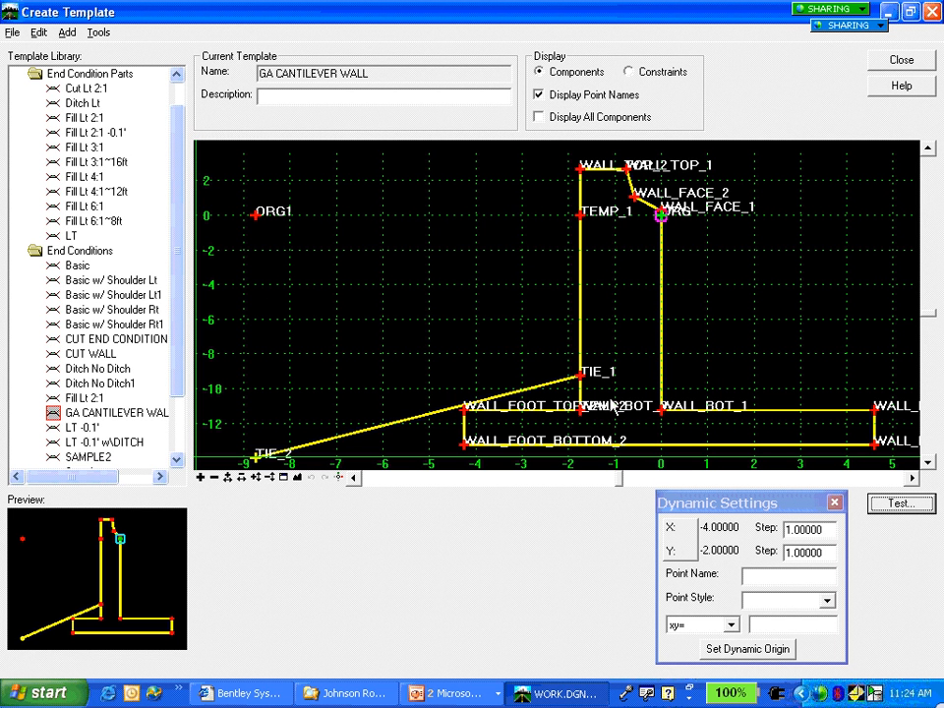
double_click(465, 410)
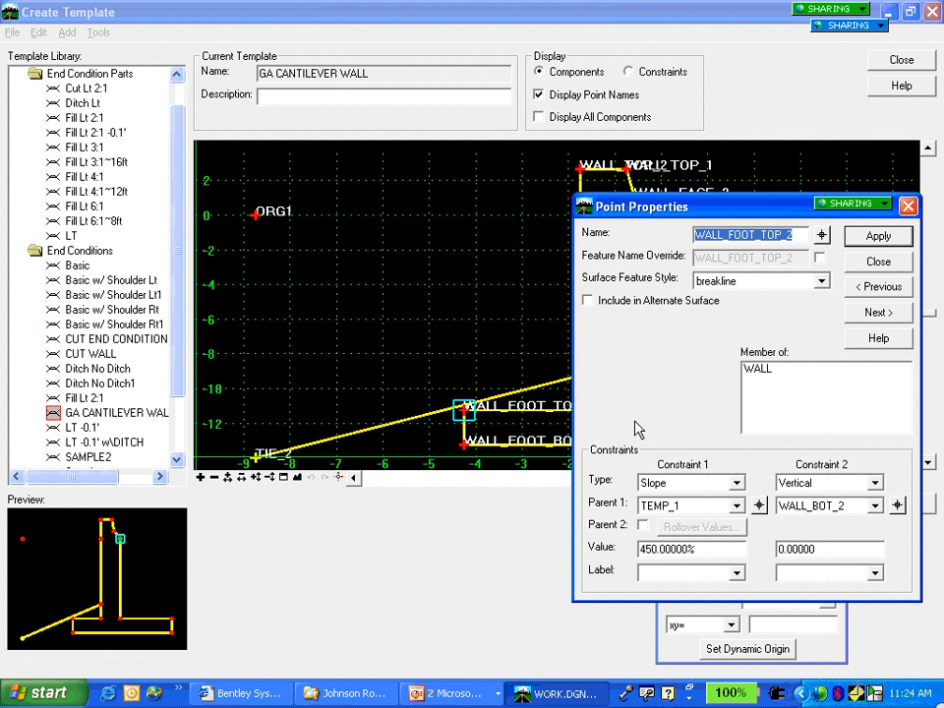
click(737, 482)
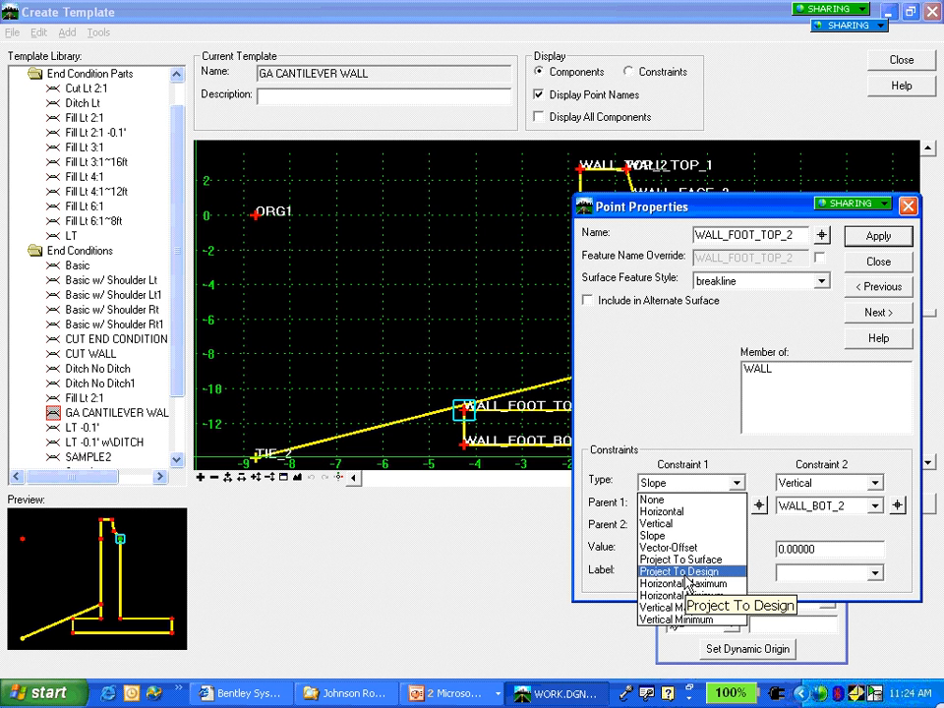
click(685, 420)
click(878, 262)
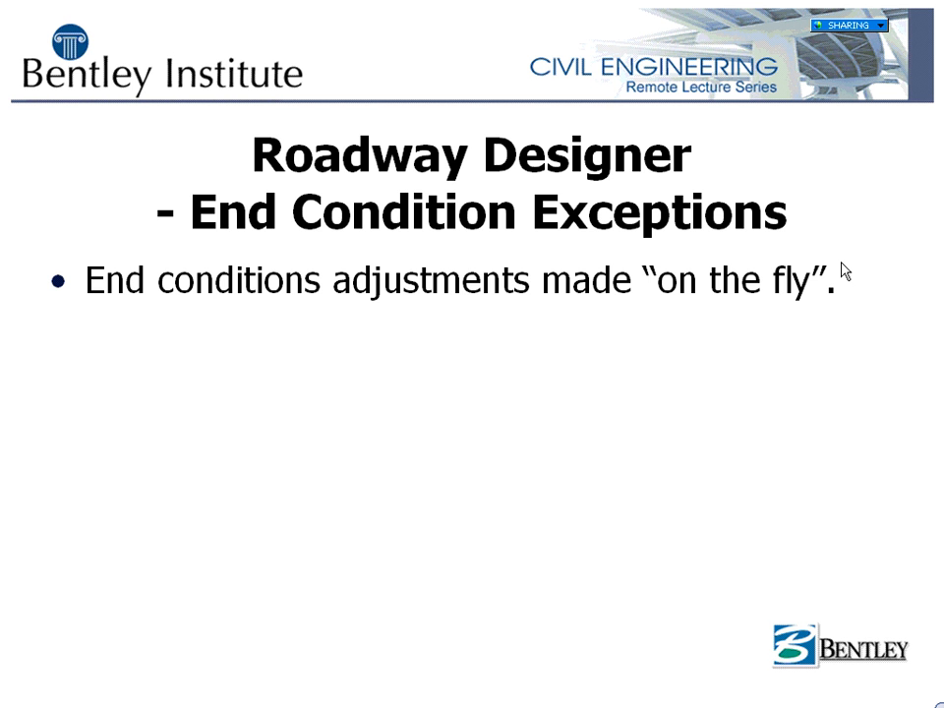
- Return to the template editor from the slide show, close it without saving the template library, and open Roadway Designer
key(alt+Tab)
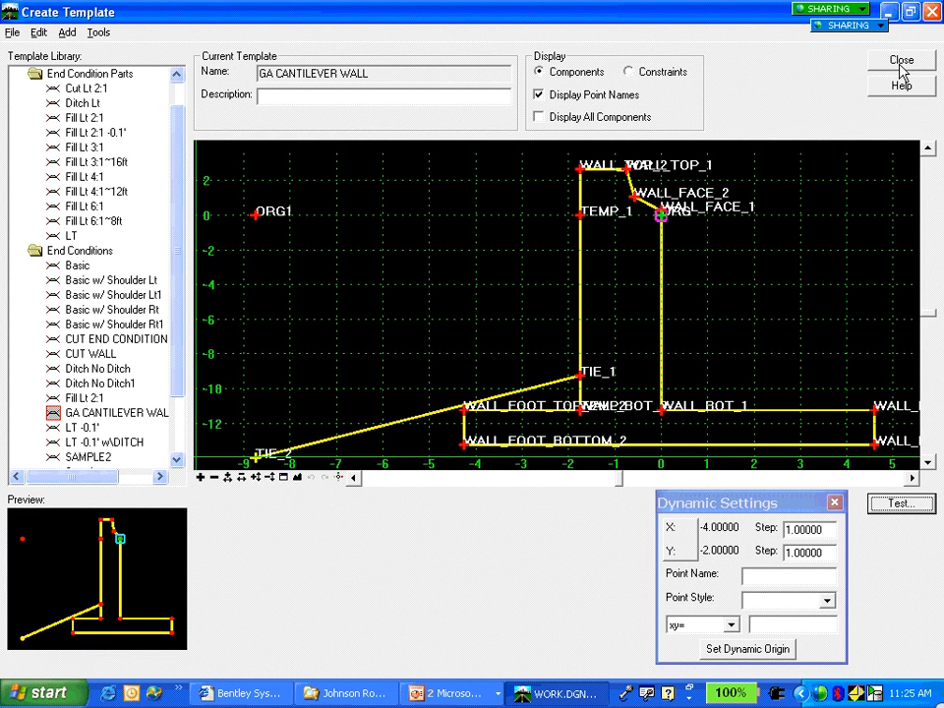
click(902, 63)
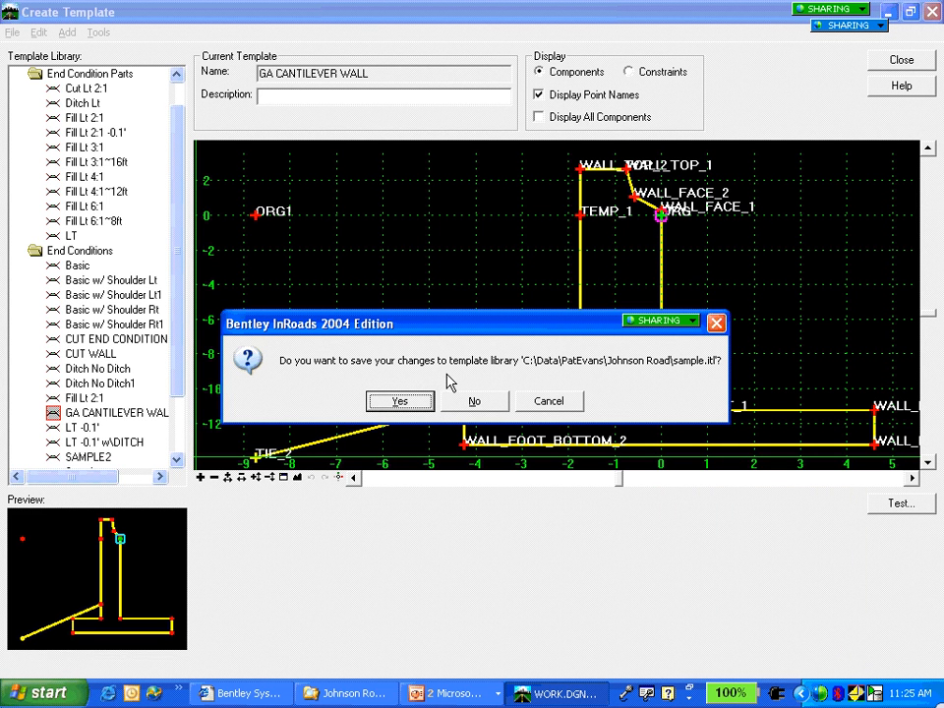
click(480, 403)
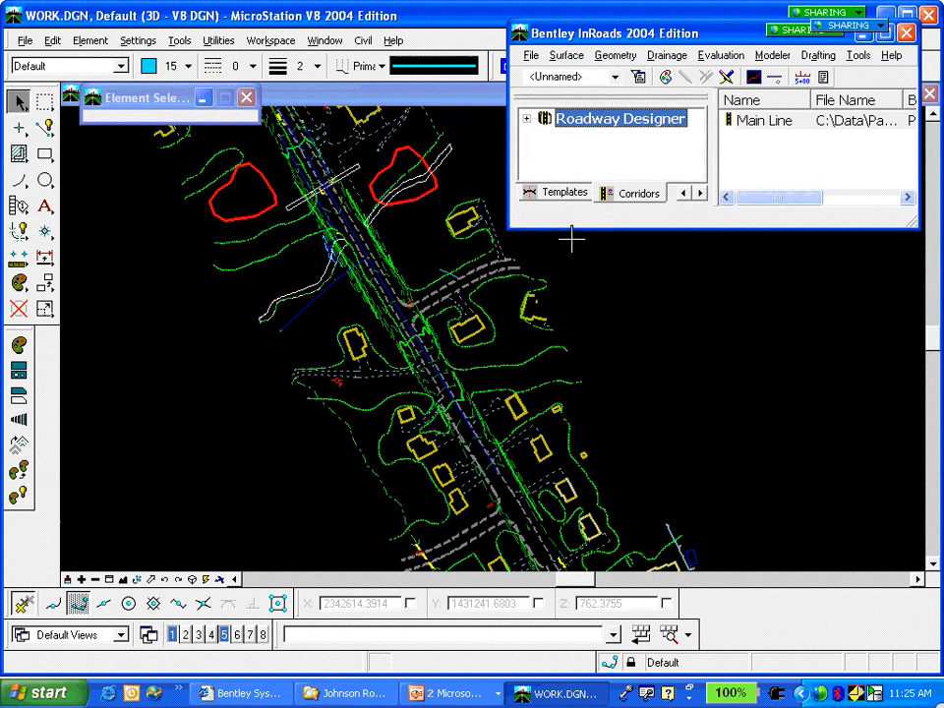
click(772, 57)
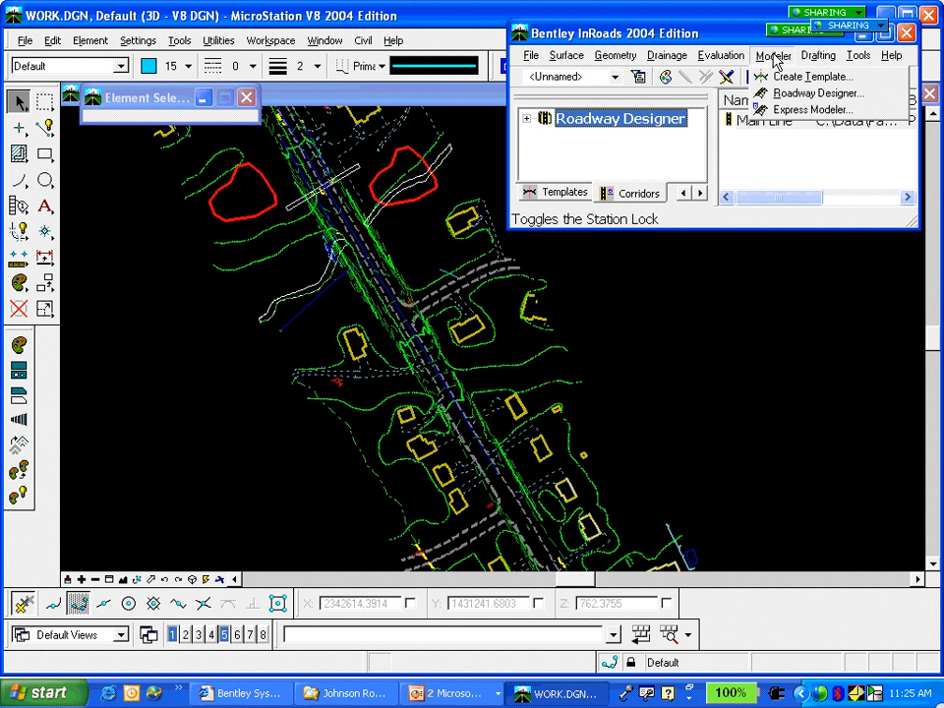
click(794, 94)
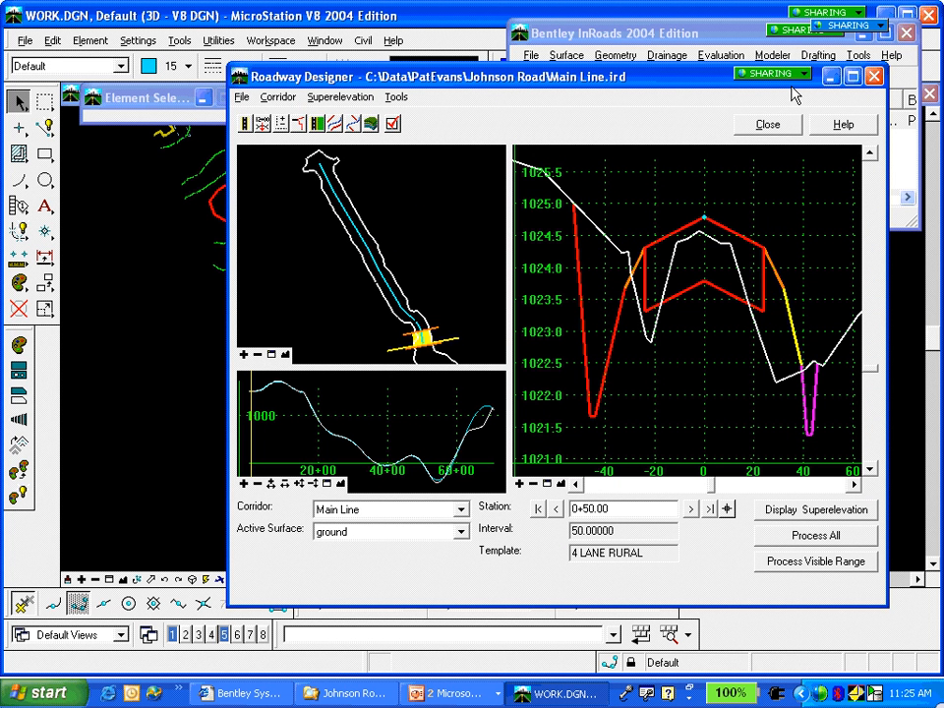
- Review the Main Line corridor's template drops and the section at station 1+00.00, and process the whole corridor
click(263, 125)
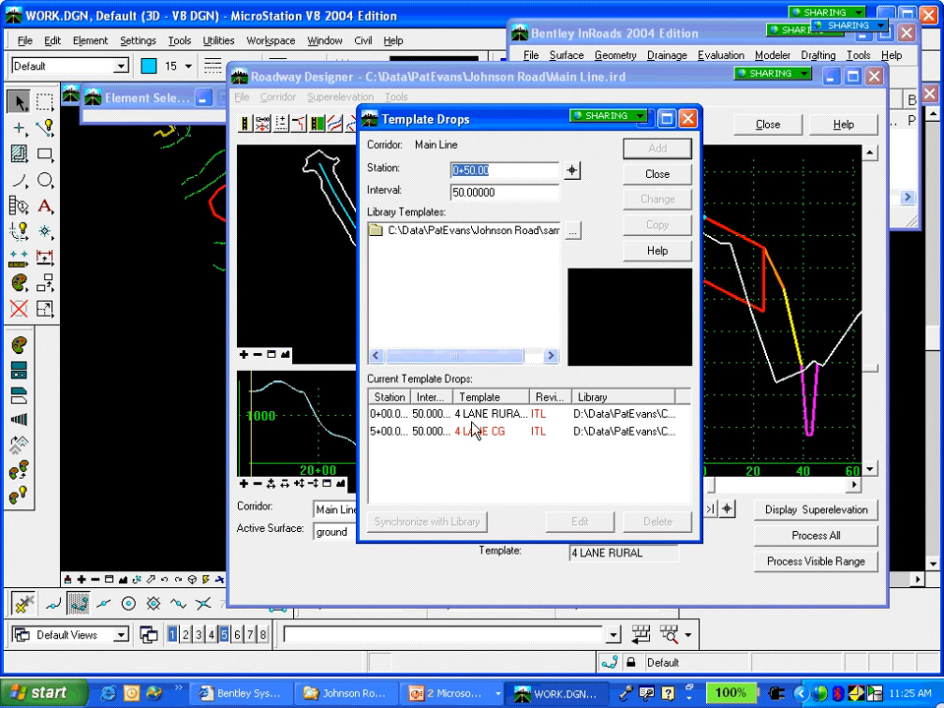
click(645, 177)
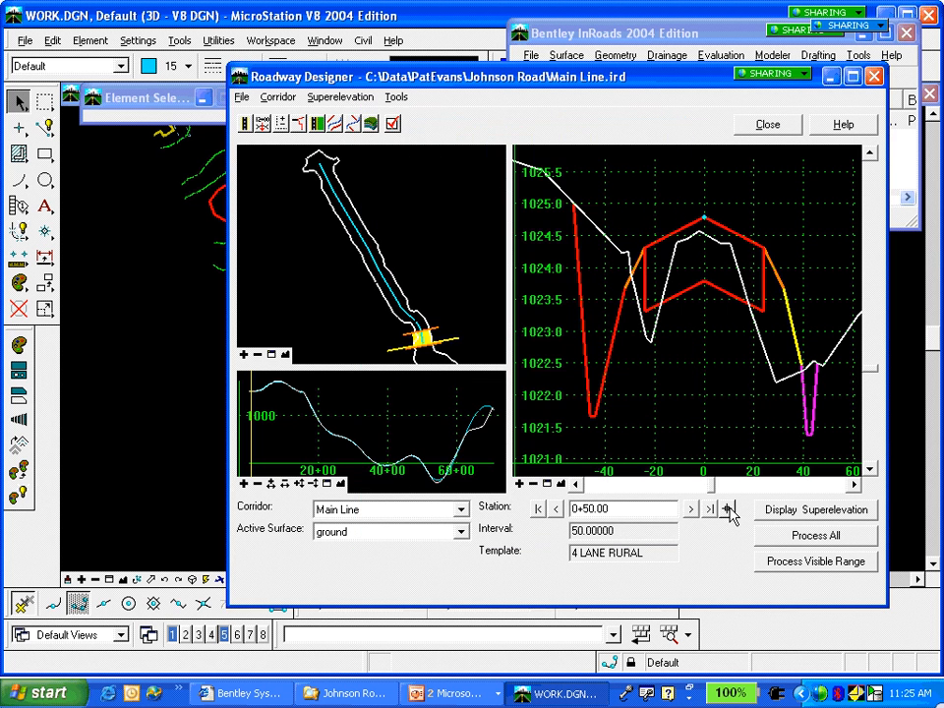
click(692, 509)
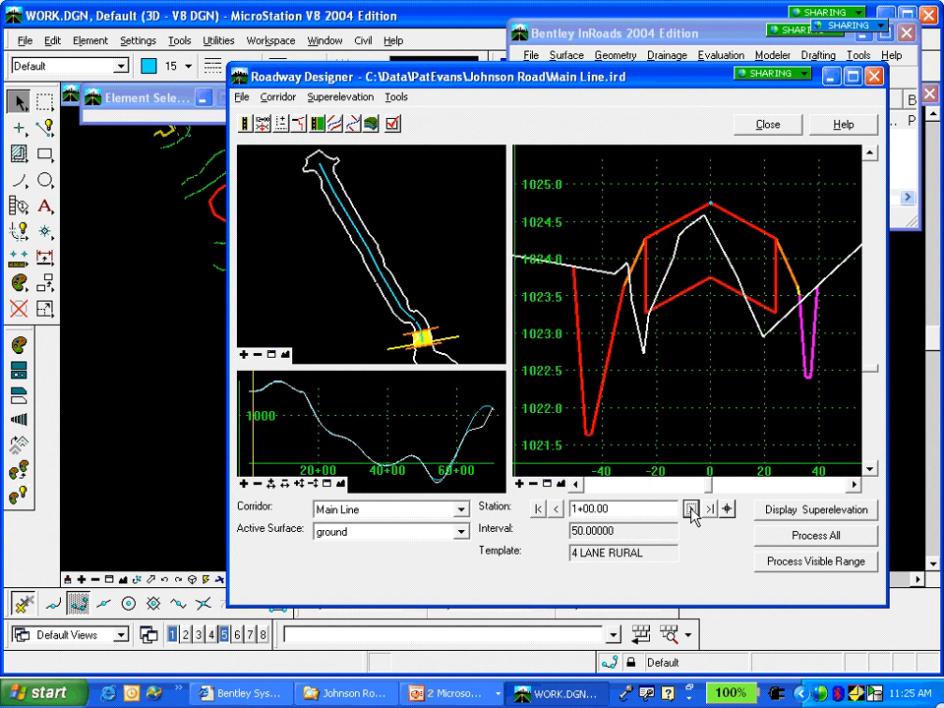
click(815, 539)
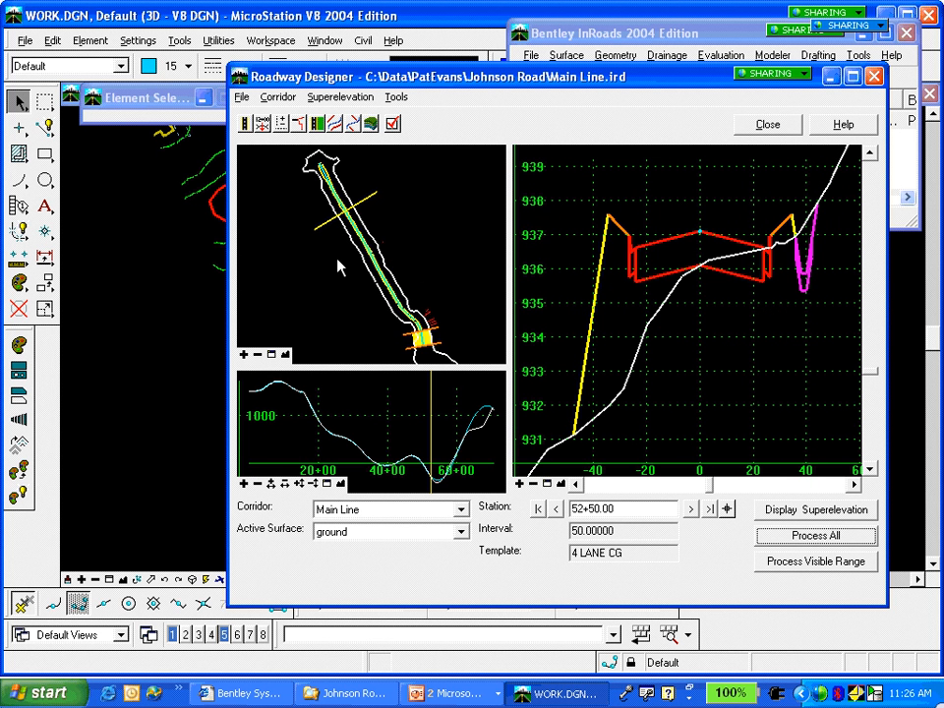
- Examine the Main Line cross sections at several stations between 51+25 and 57+50
mouse_move(485, 313)
click(330, 245)
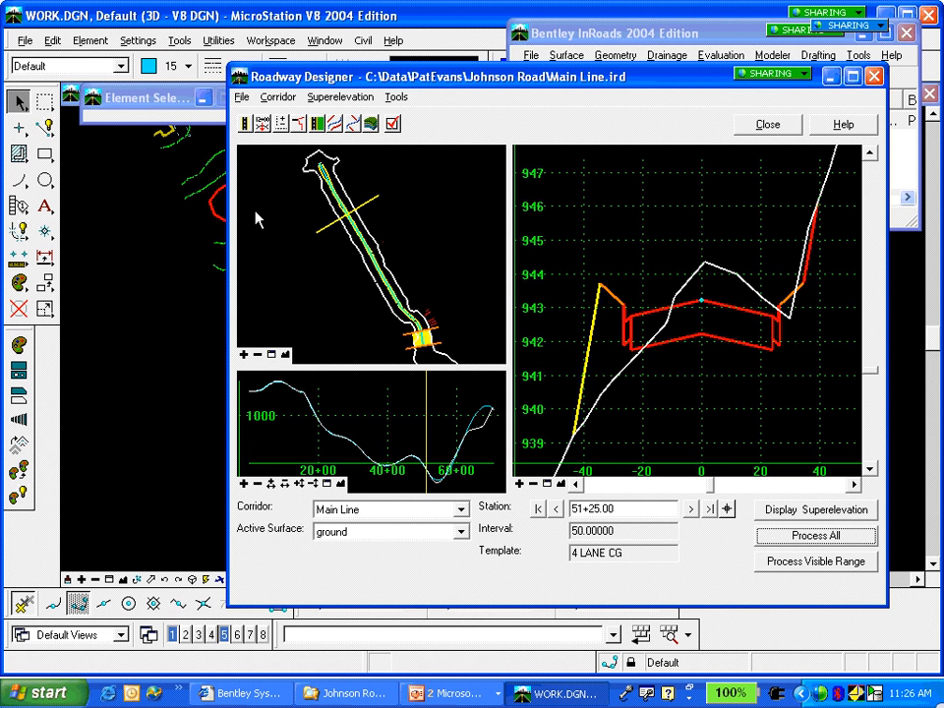
click(325, 230)
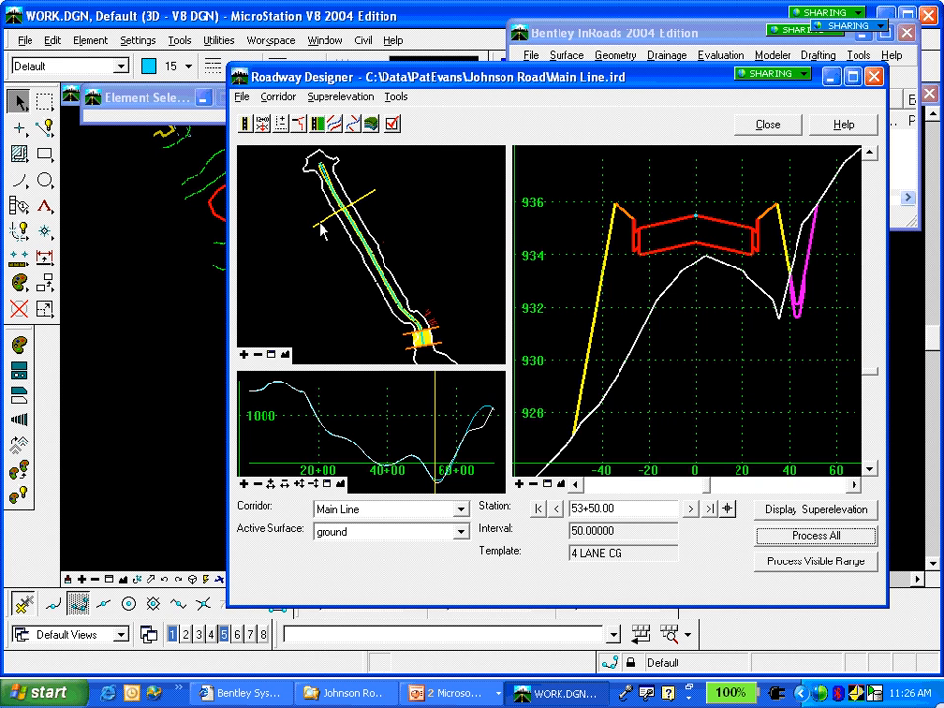
click(315, 227)
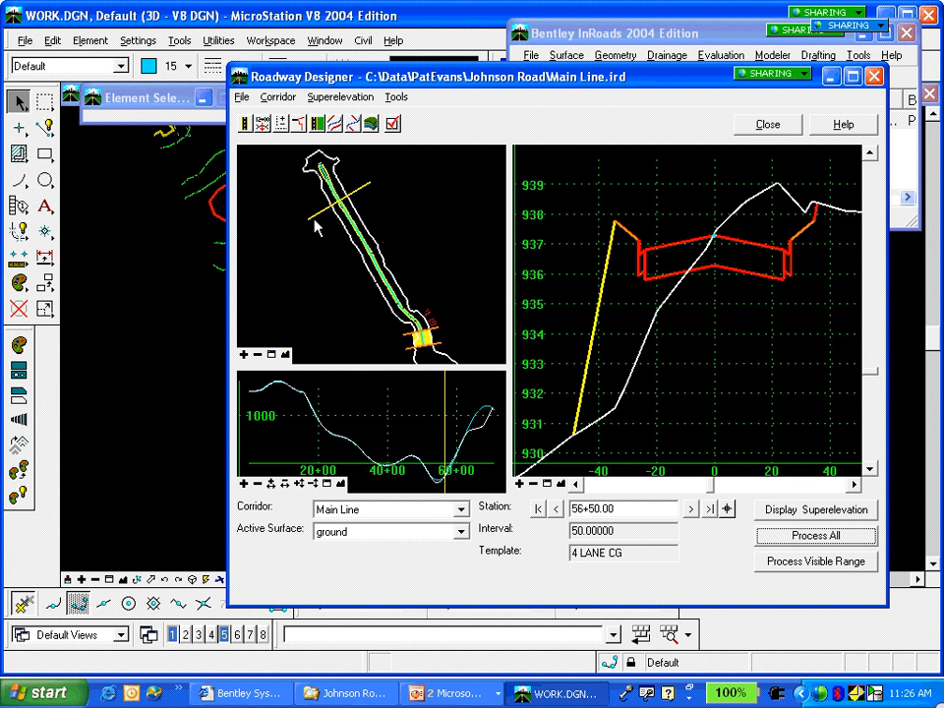
click(315, 222)
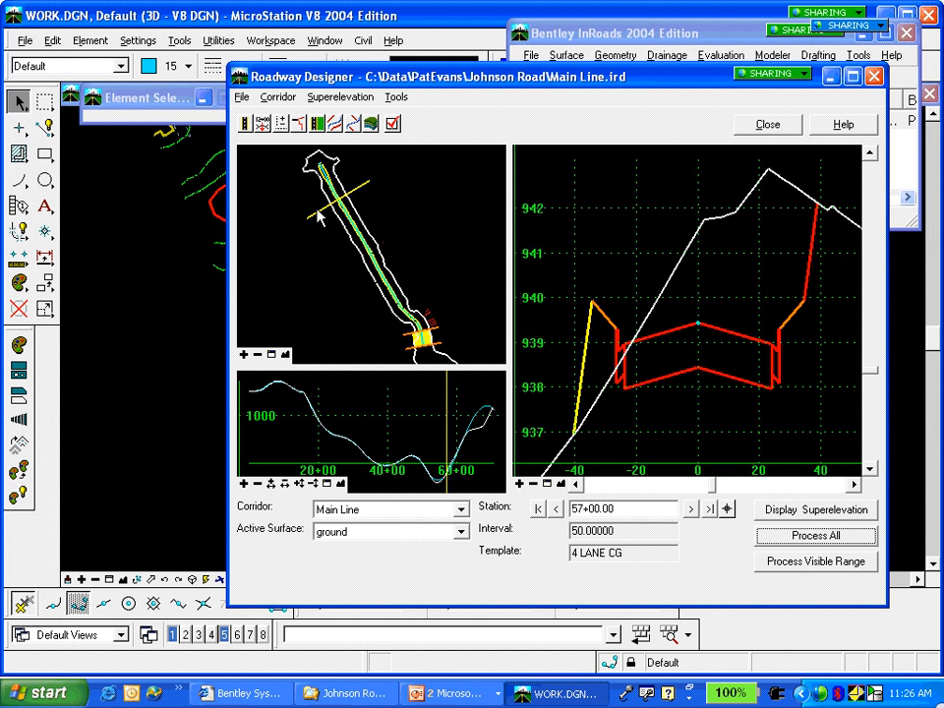
click(317, 218)
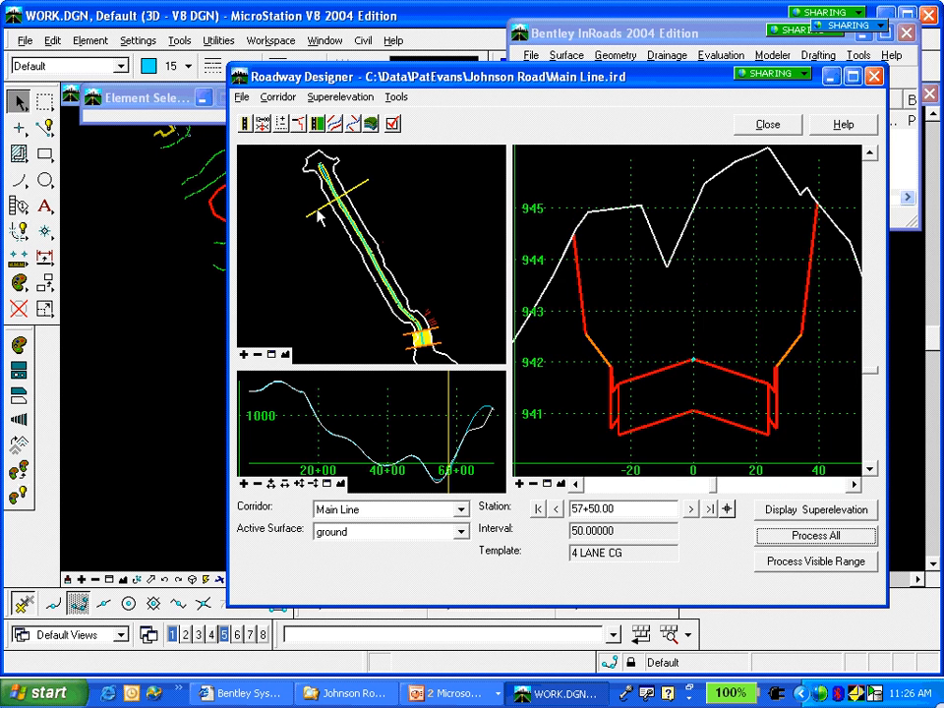
click(317, 217)
click(317, 218)
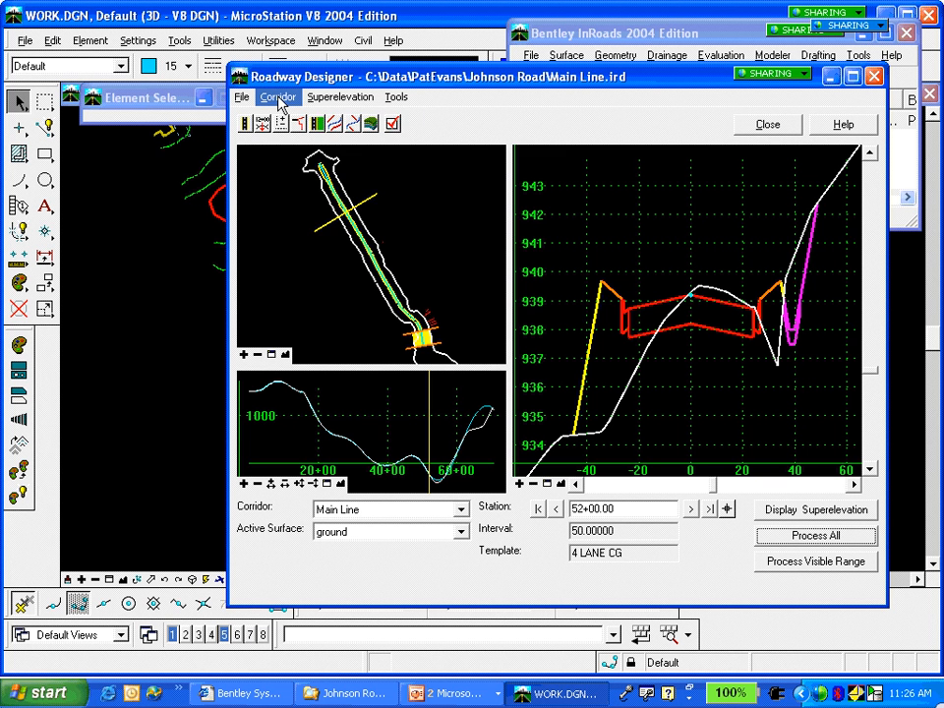
- Add a left override end condition exception to the Main Line corridor from station 51+75 to 57+25
click(278, 98)
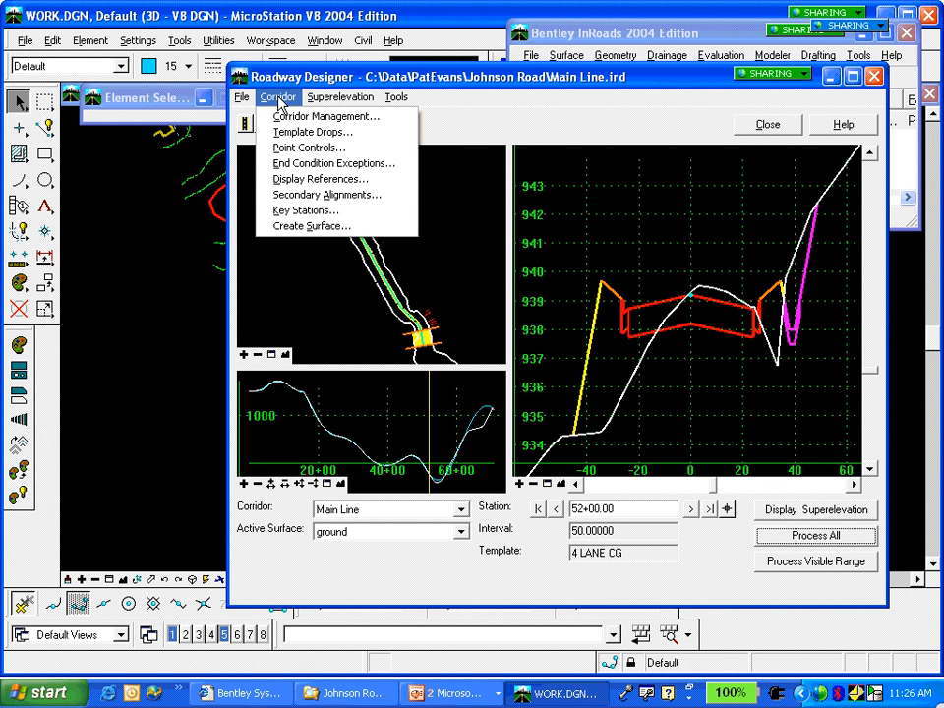
click(314, 167)
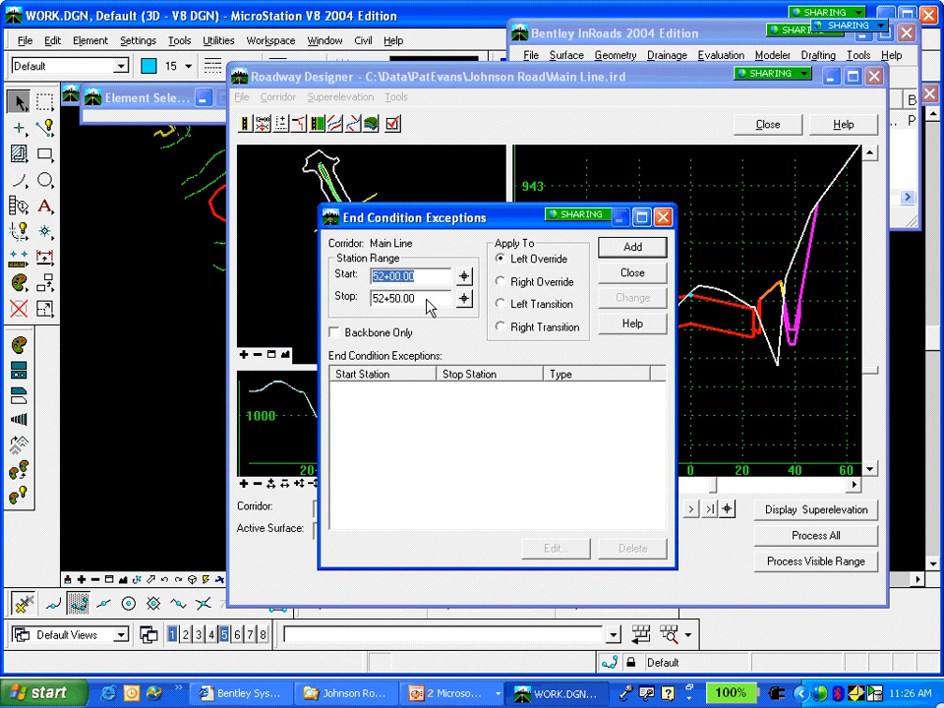
drag(378, 276, 466, 278)
text(175)
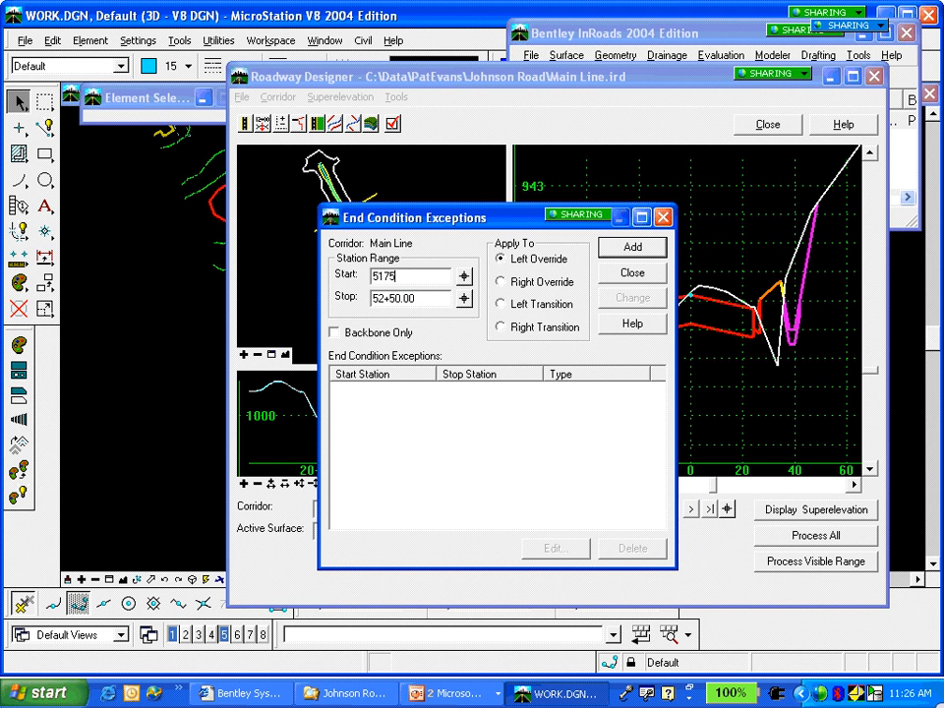
key(Tab)
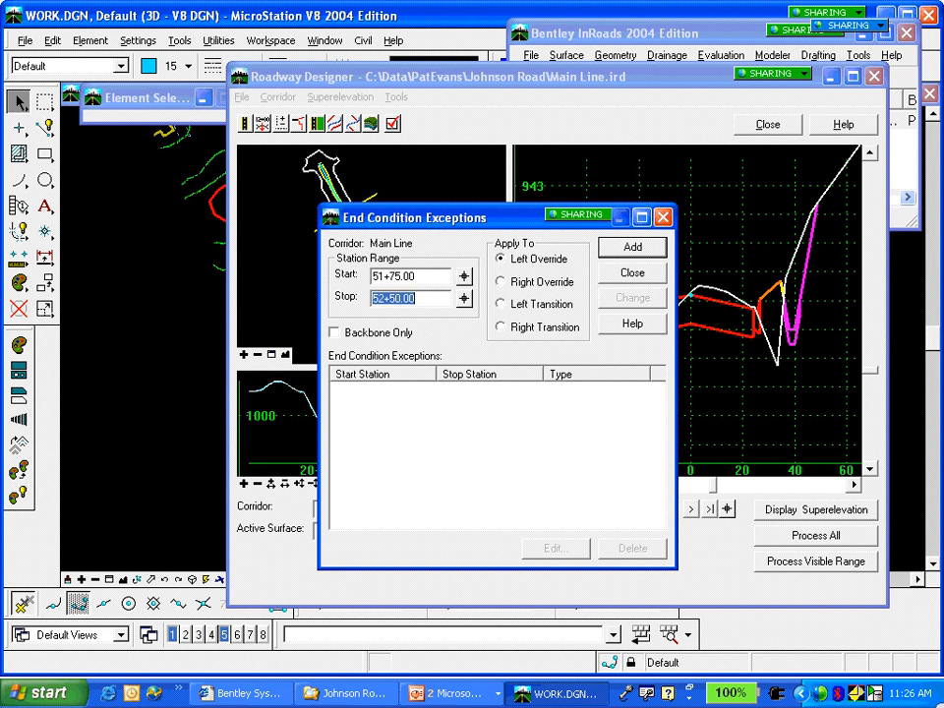
text(57+)
text(25)
key(Tab)
click(630, 249)
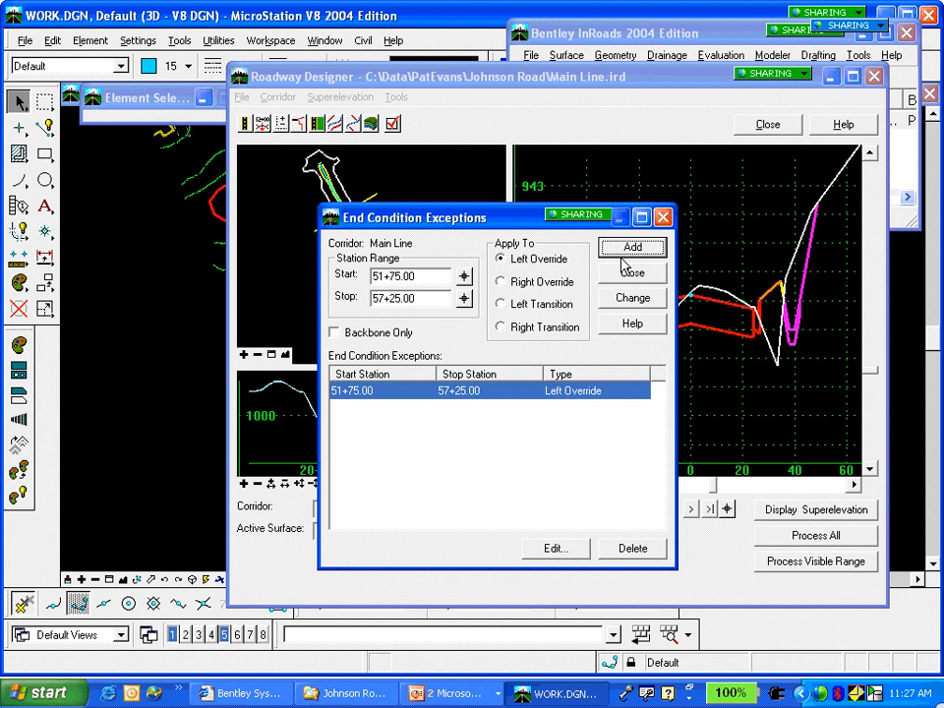
- Open the left override exception for editing and delete its fill slope component between LOS and END
click(558, 552)
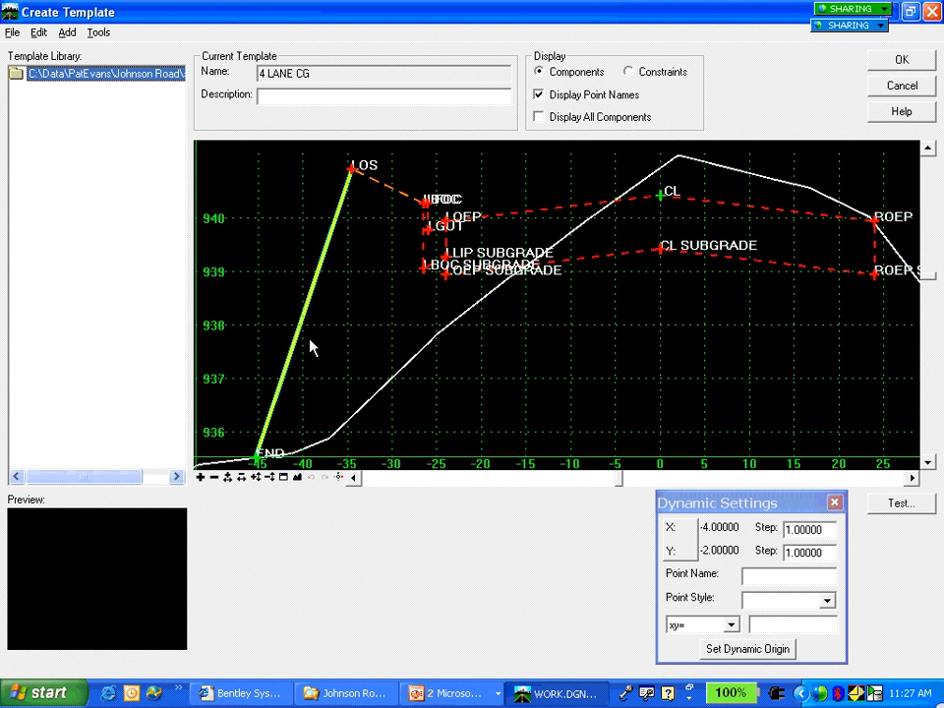
right_click(330, 355)
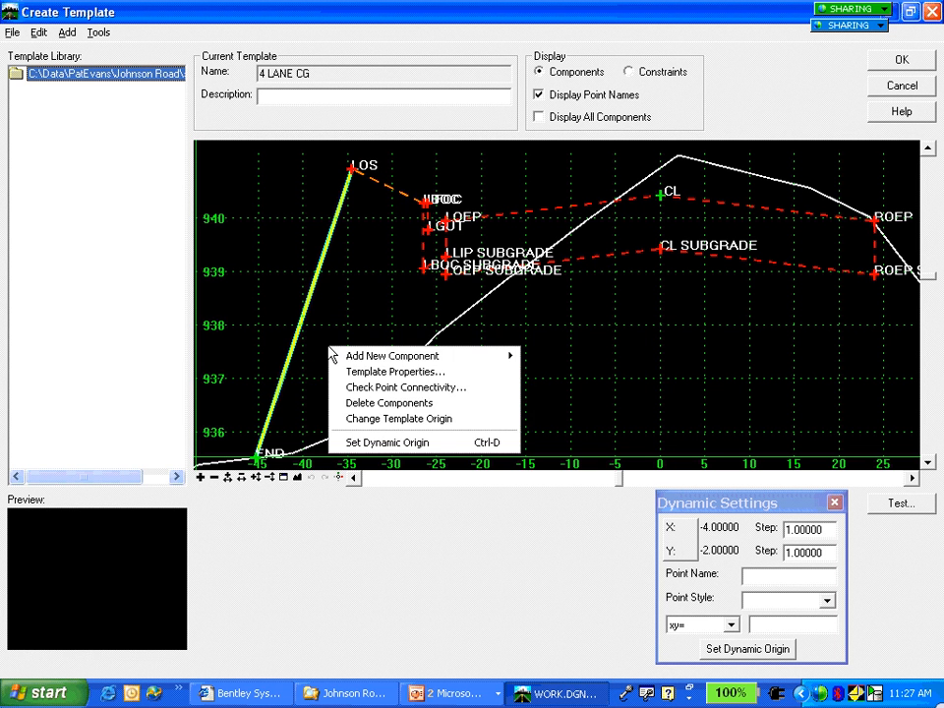
click(387, 403)
drag(330, 330, 230, 320)
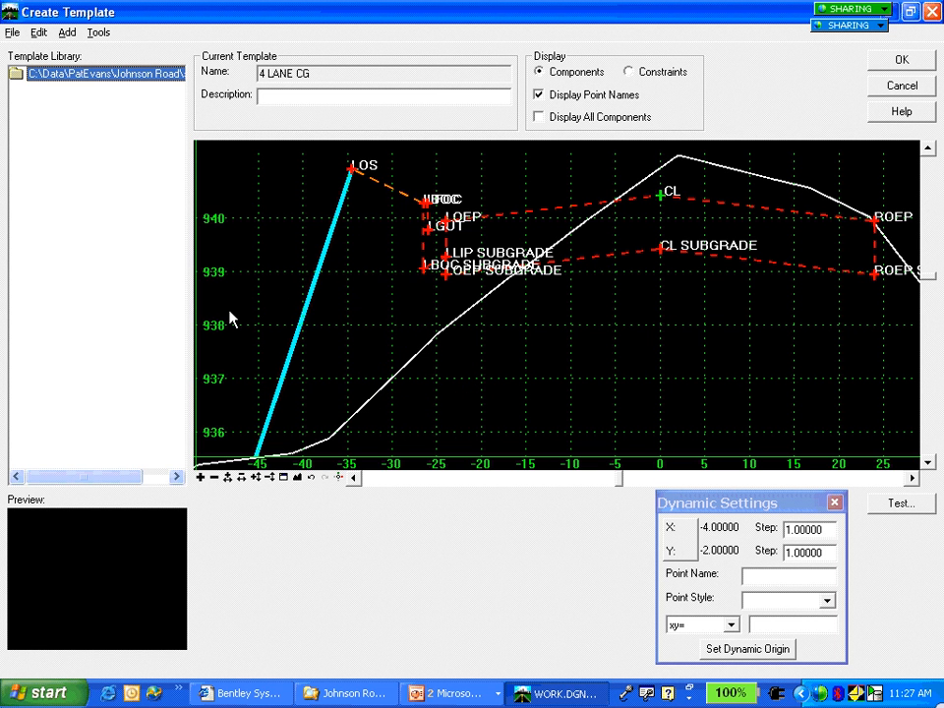
- Attach the GA CANTILEVER WALL end condition to the LOS point in the left override exception, accept the edited template and finish the exceptions
double_click(18, 77)
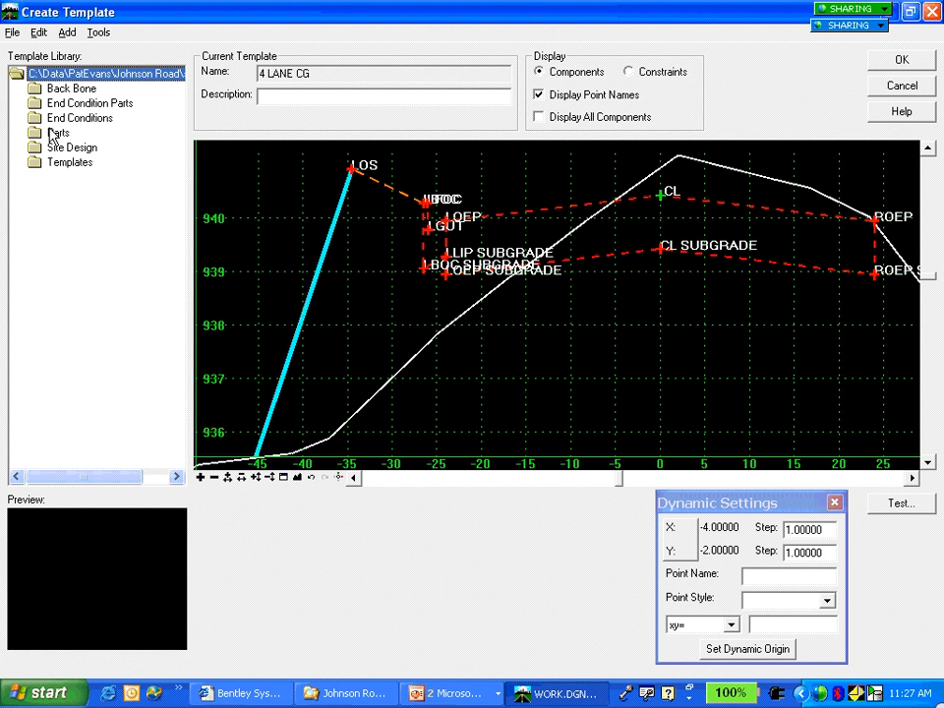
double_click(74, 118)
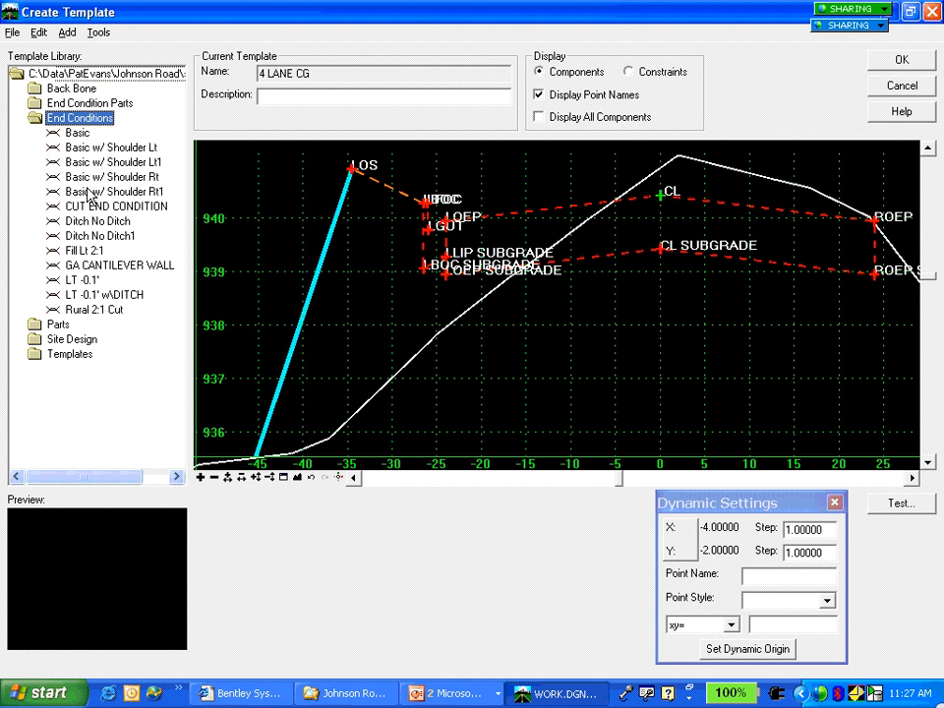
click(98, 267)
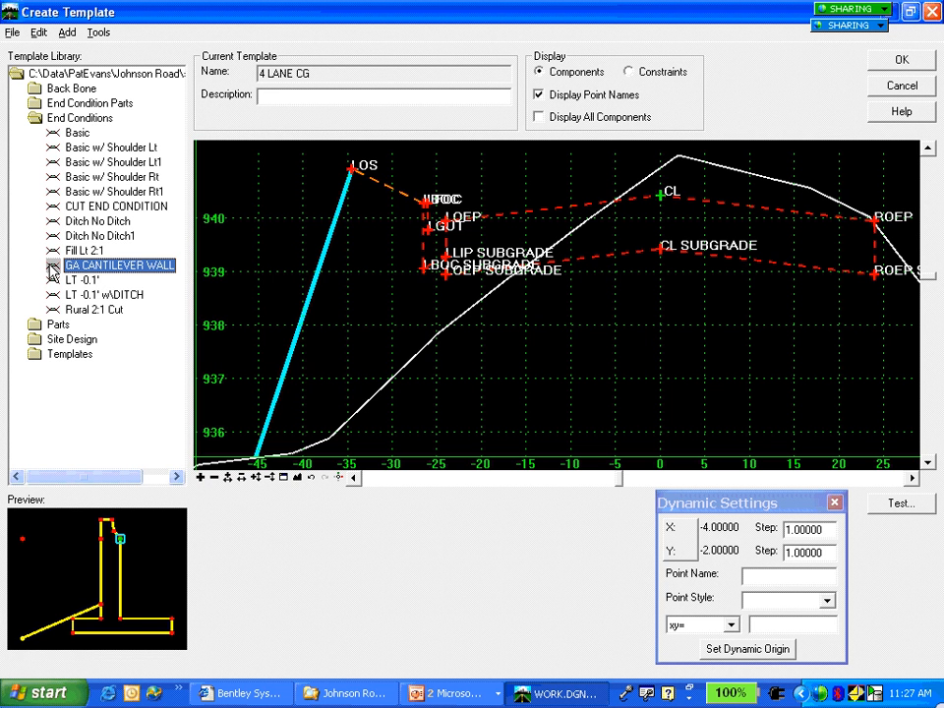
drag(53, 269, 359, 187)
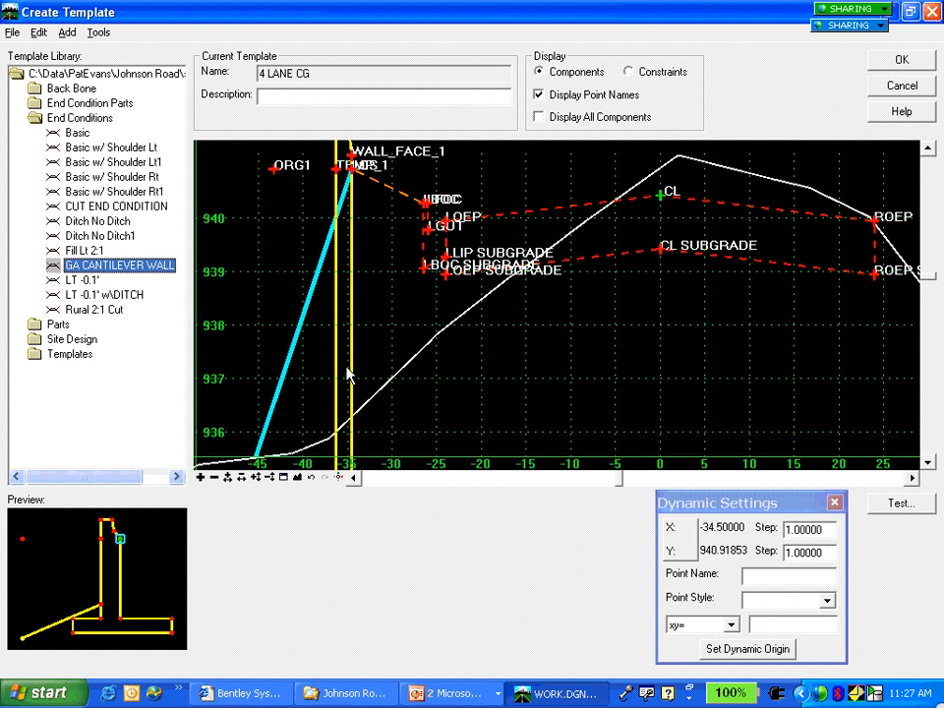
click(294, 477)
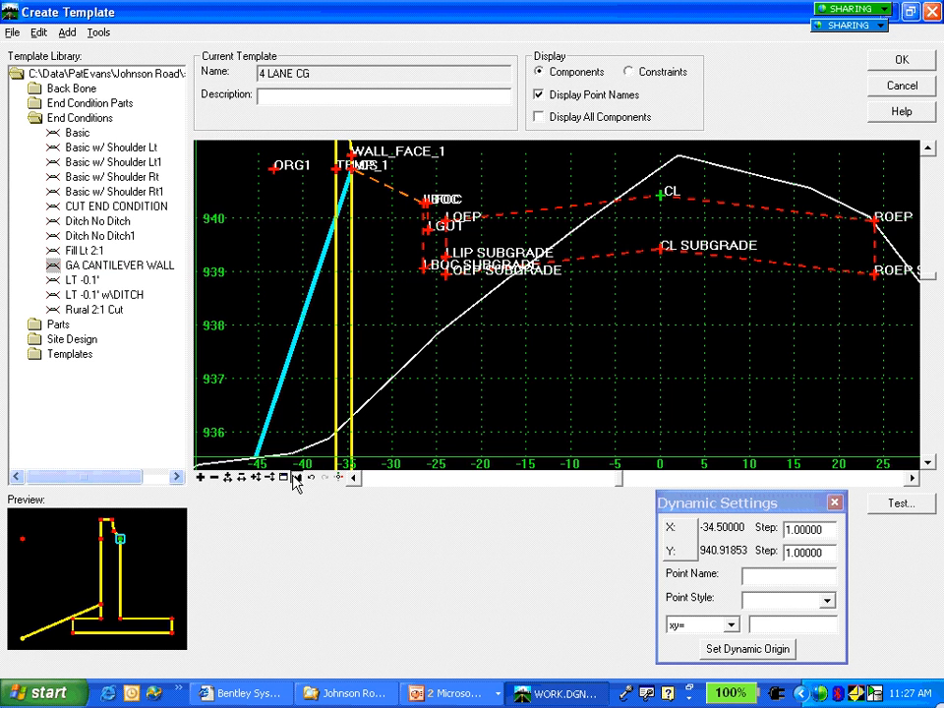
click(294, 477)
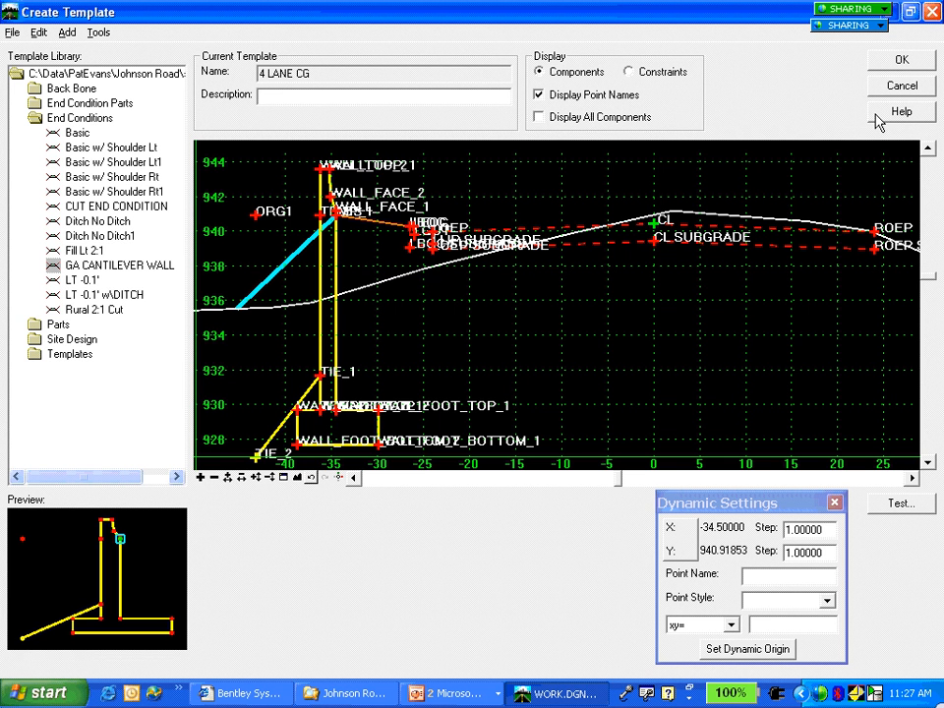
click(902, 62)
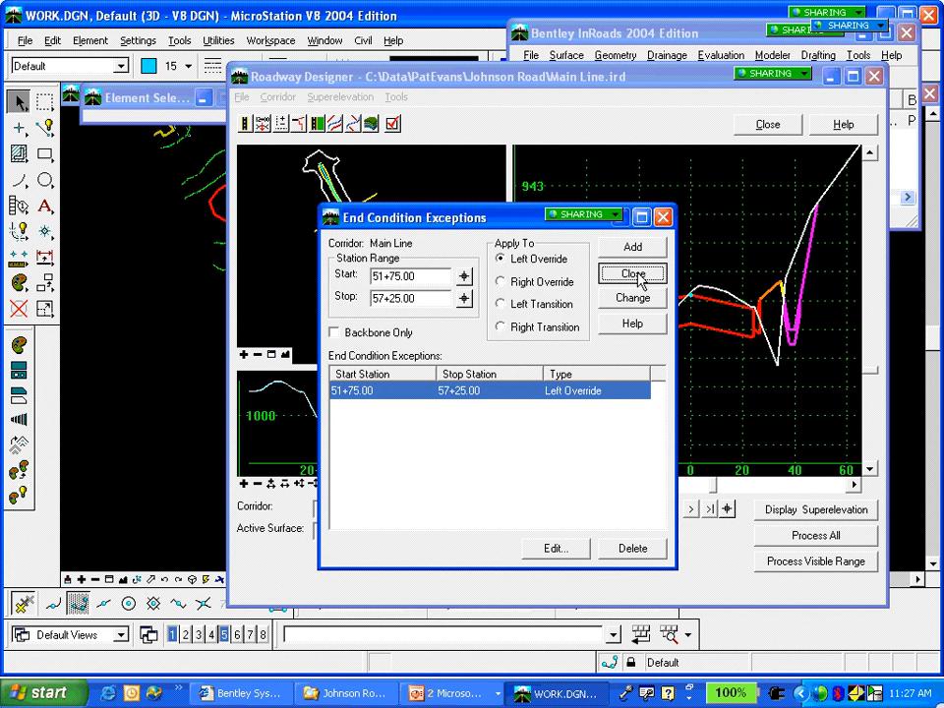
click(634, 275)
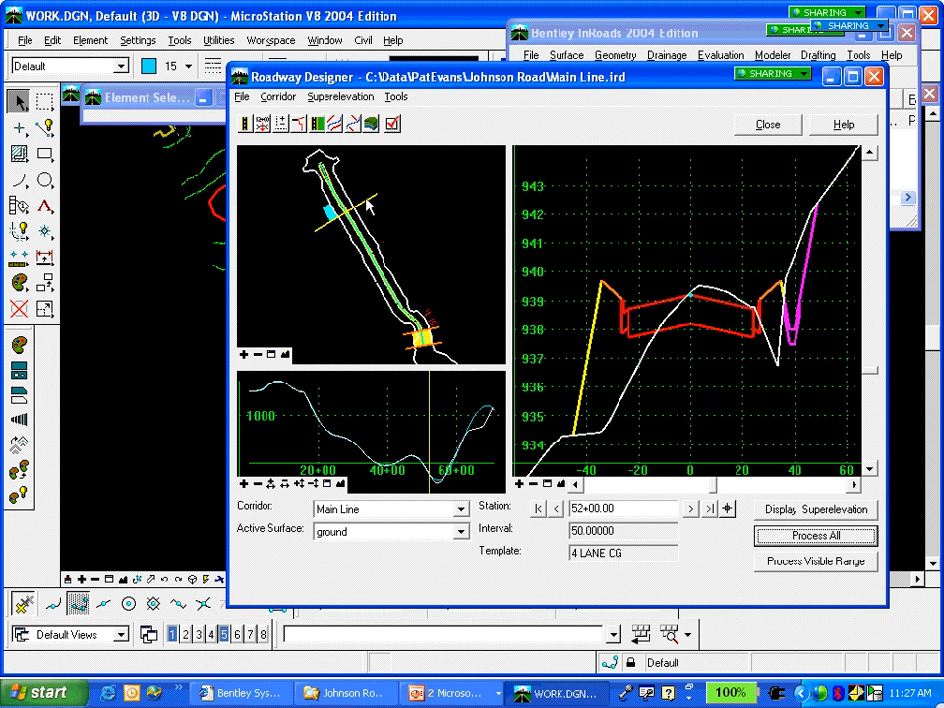
- Examine the left wall in the Main Line cross sections between stations 53+50 and 57+50
click(369, 203)
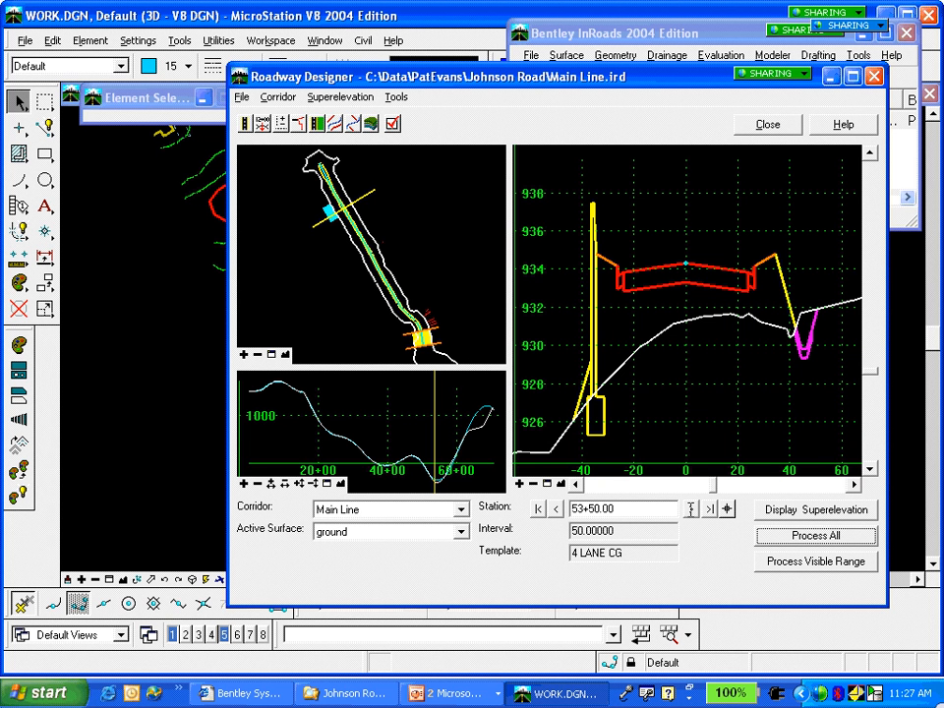
click(691, 509)
click(692, 509)
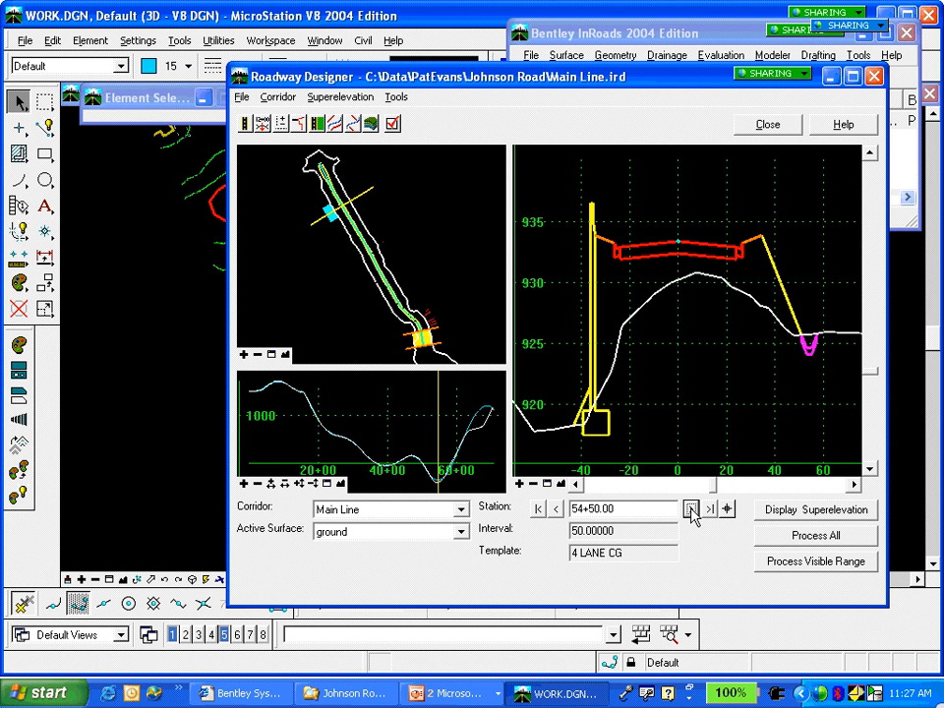
click(691, 509)
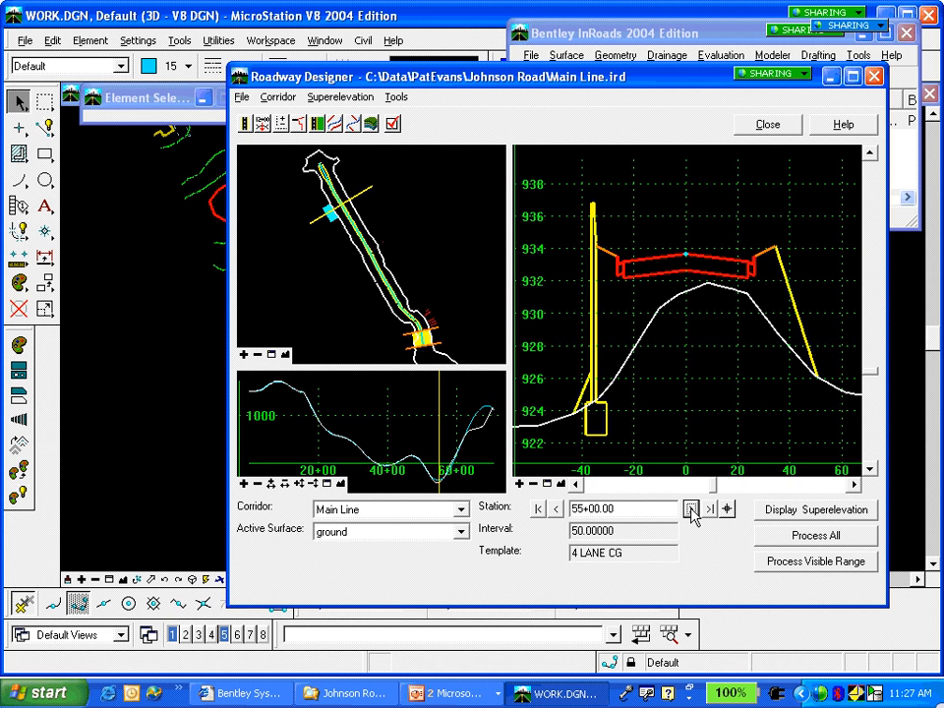
click(692, 509)
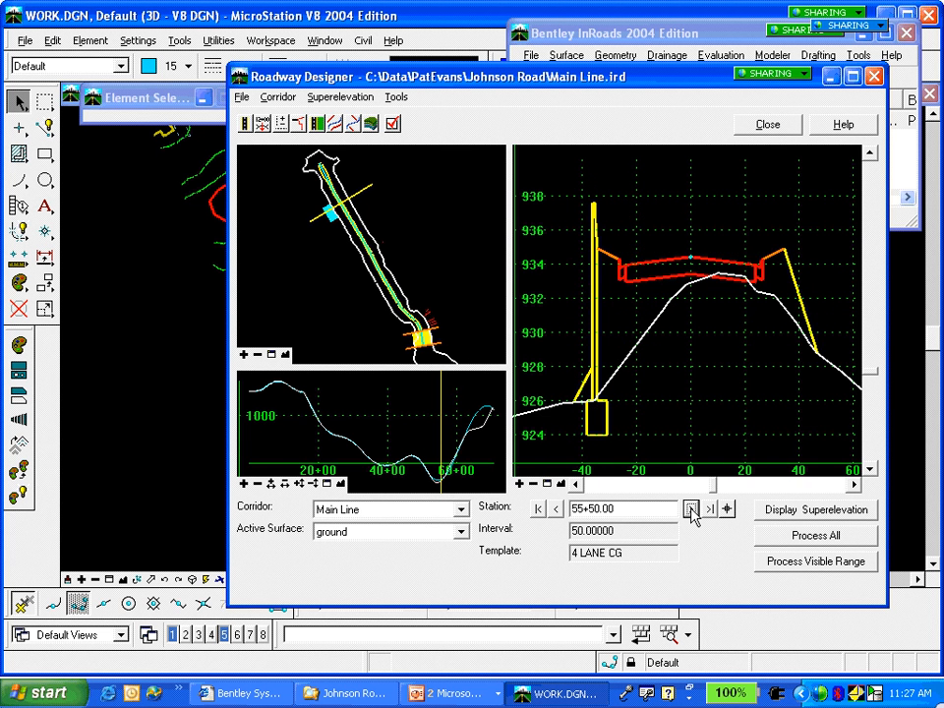
click(691, 508)
click(691, 508)
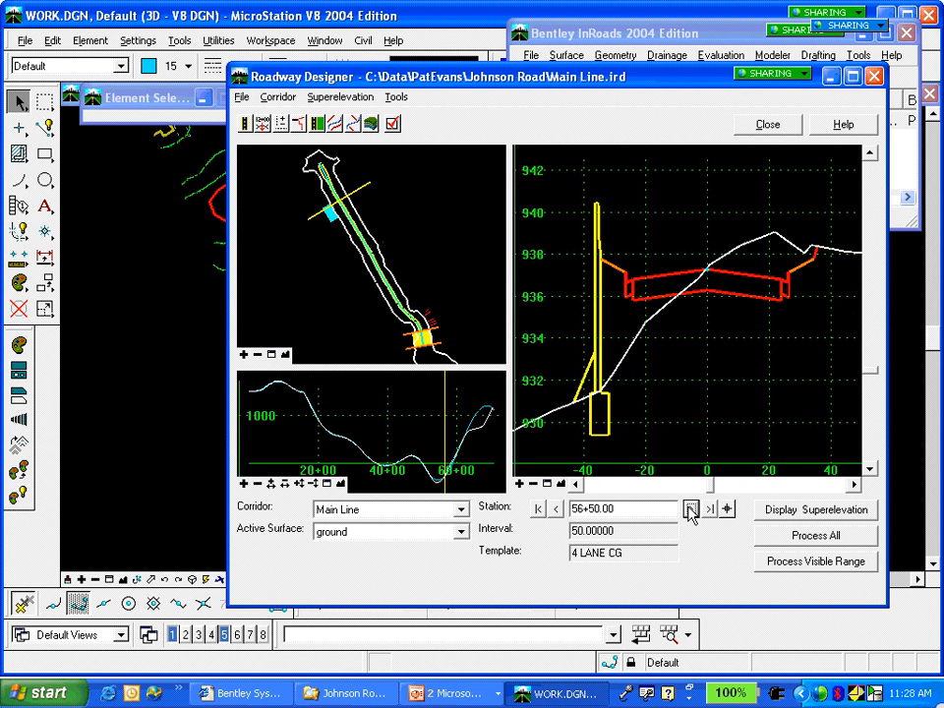
click(691, 508)
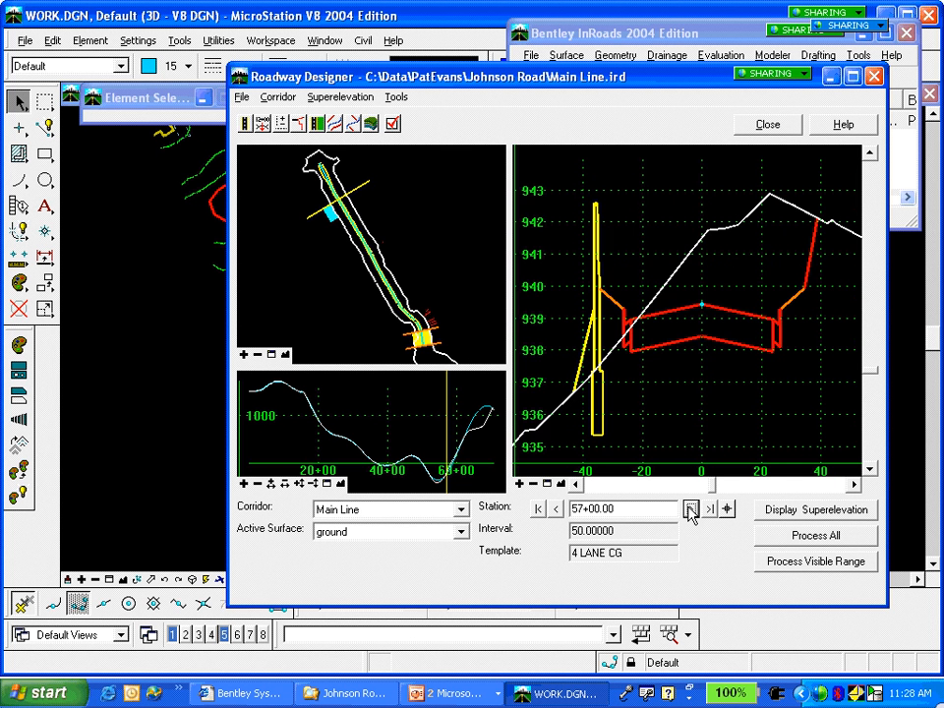
click(691, 508)
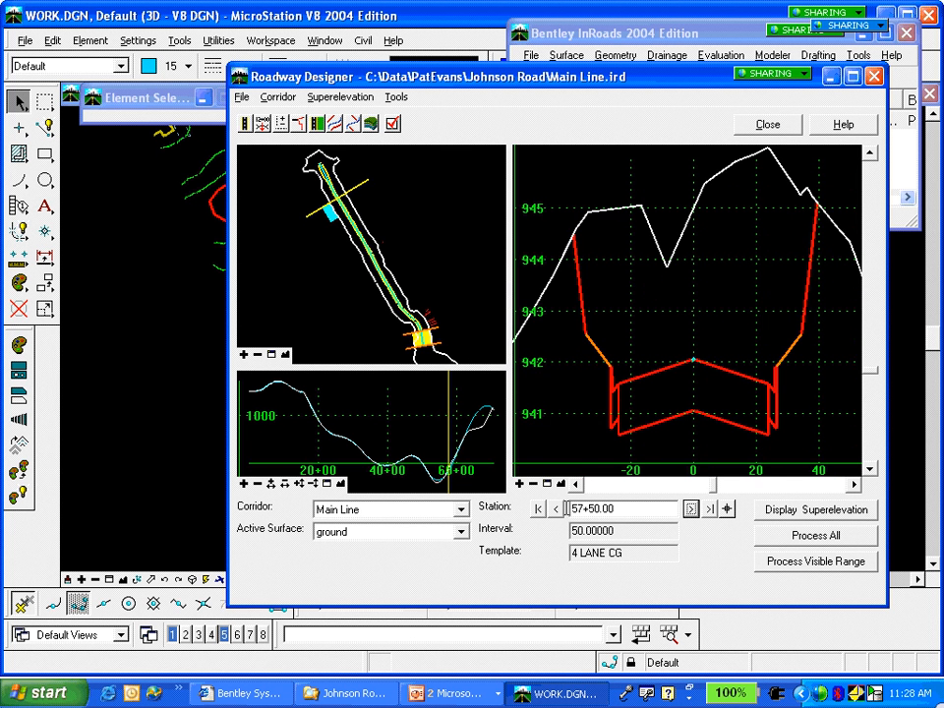
click(556, 508)
click(555, 509)
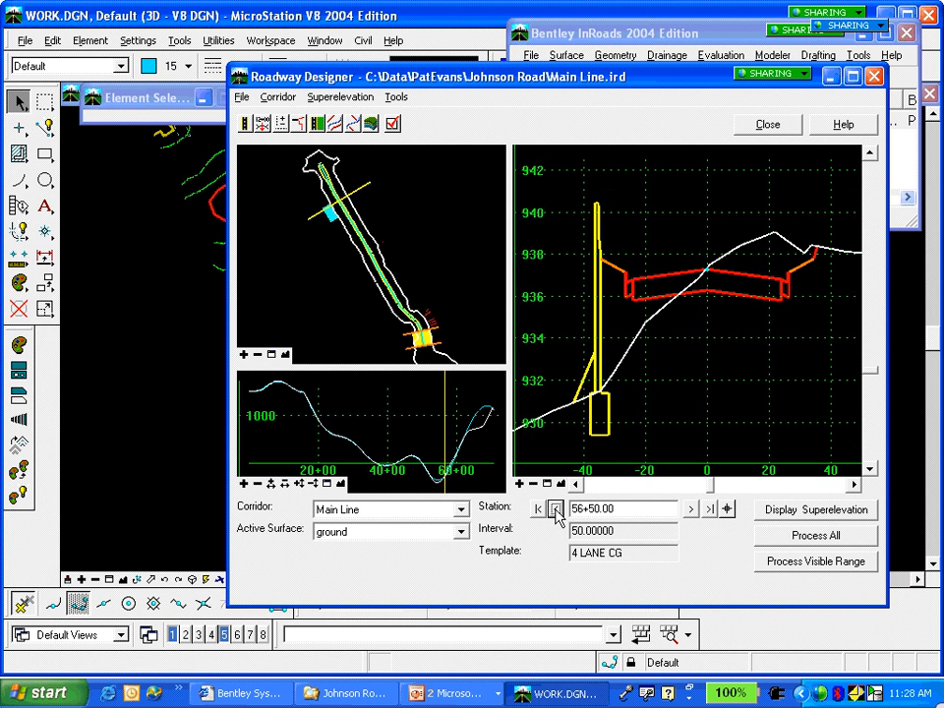
click(556, 509)
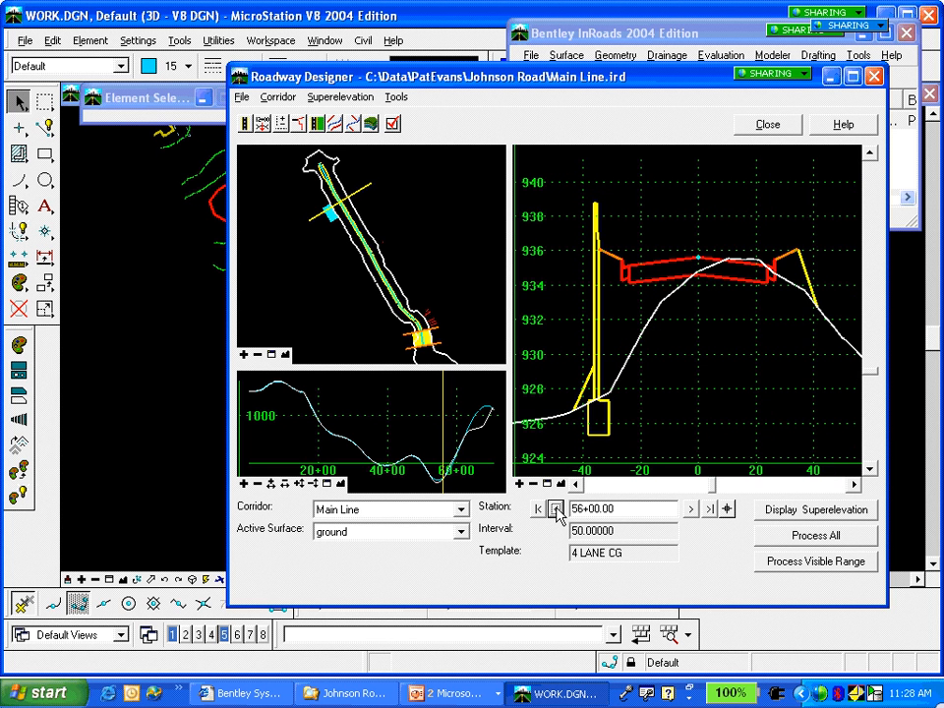
click(555, 510)
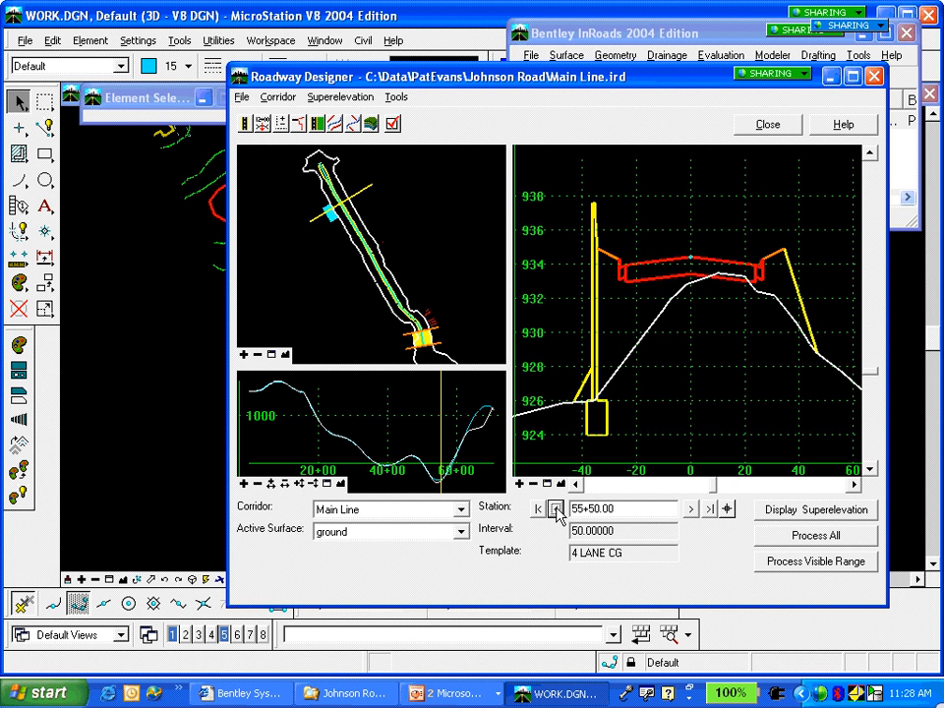
click(556, 509)
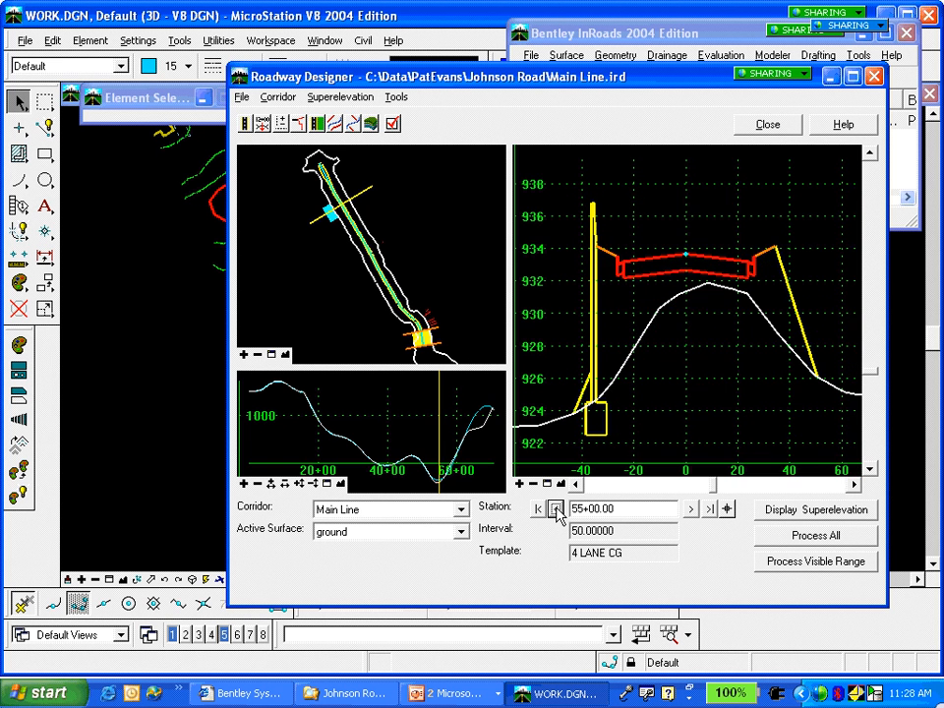
click(556, 510)
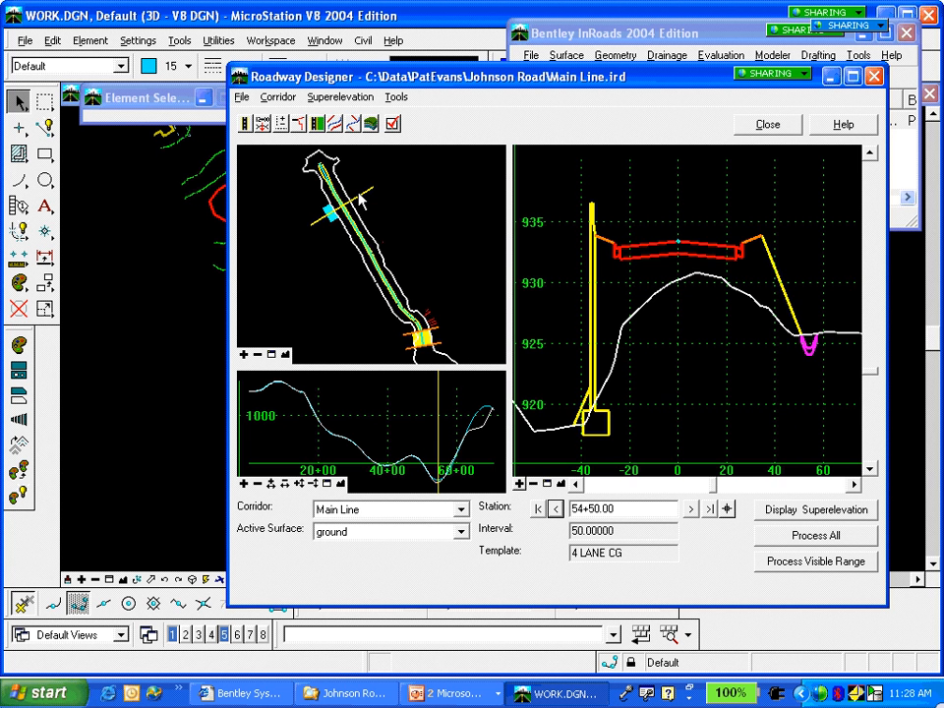
- Examine the Main Line plan around the curve near station 8+50 and the cross sections at stations 8+50 and 9+00
click(426, 313)
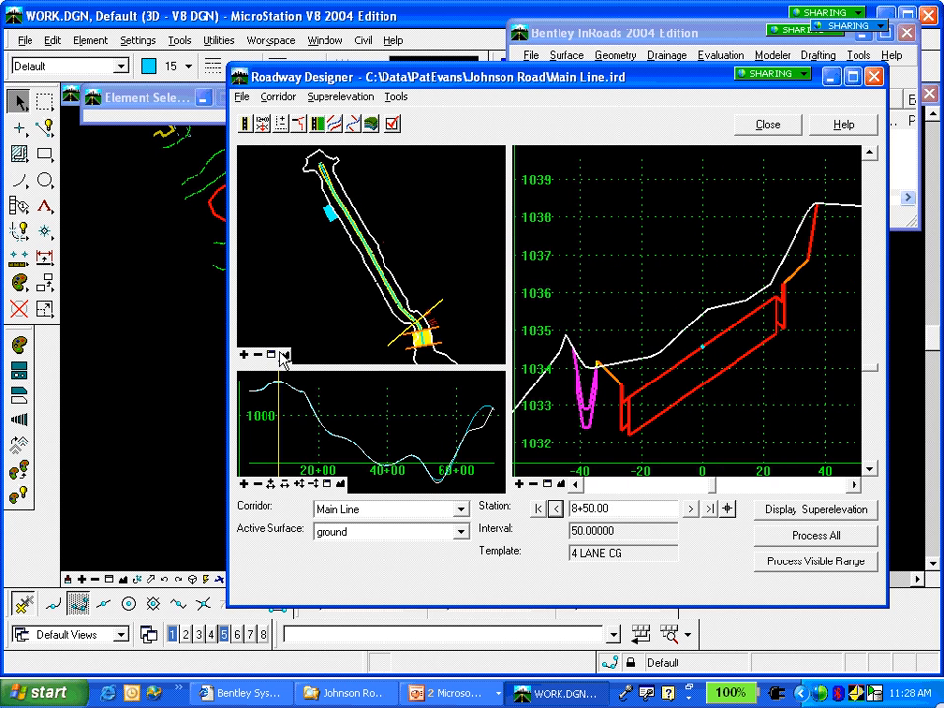
click(274, 354)
click(380, 270)
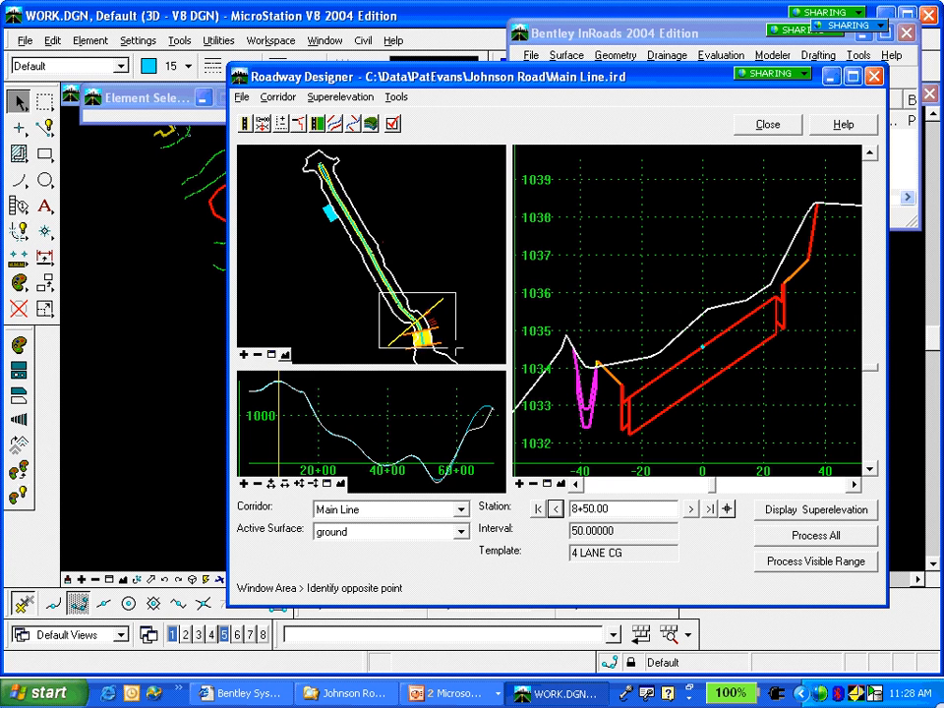
click(451, 344)
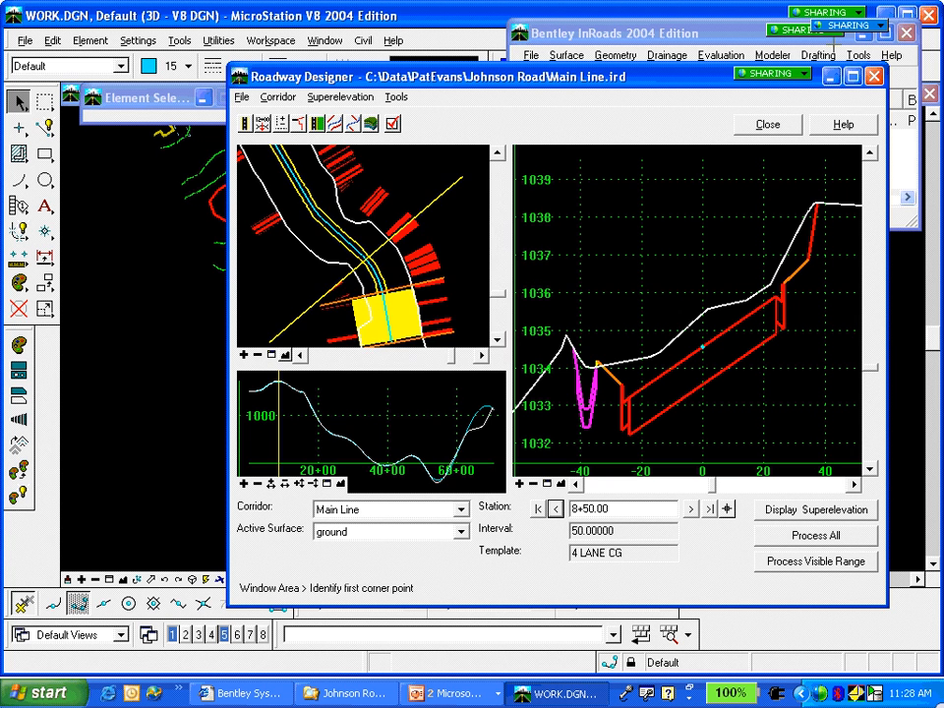
click(852, 79)
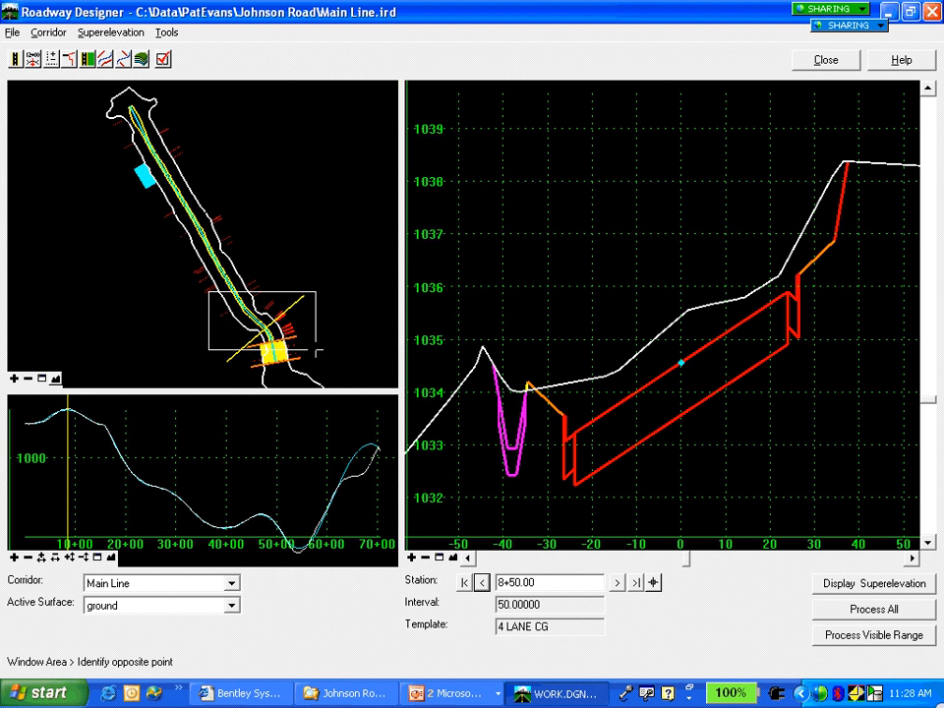
click(317, 351)
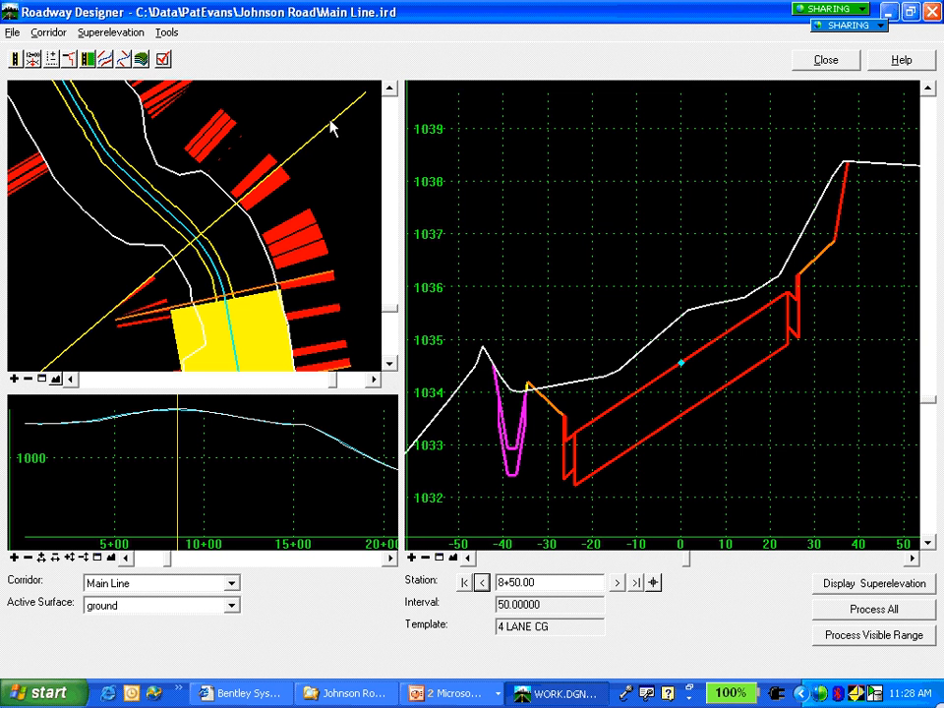
click(482, 583)
mouse_move(305, 154)
mouse_down()
mouse_move(307, 166)
mouse_move(291, 146)
mouse_up()
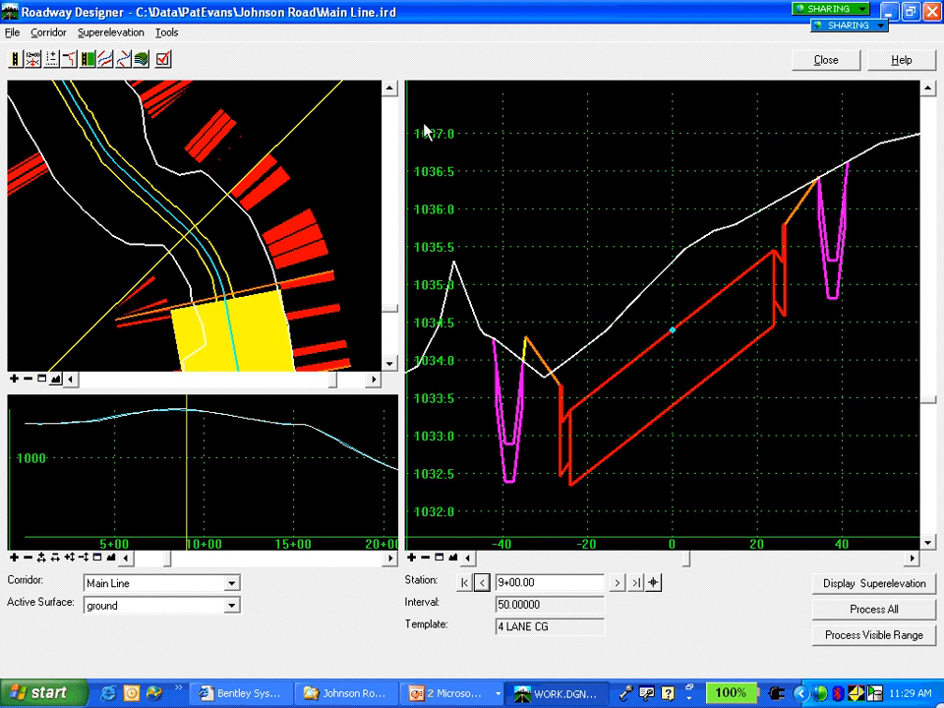
- Close Roadway Designer without saving the changes to Main Line.ird and return to the MicroStation drawing
click(829, 62)
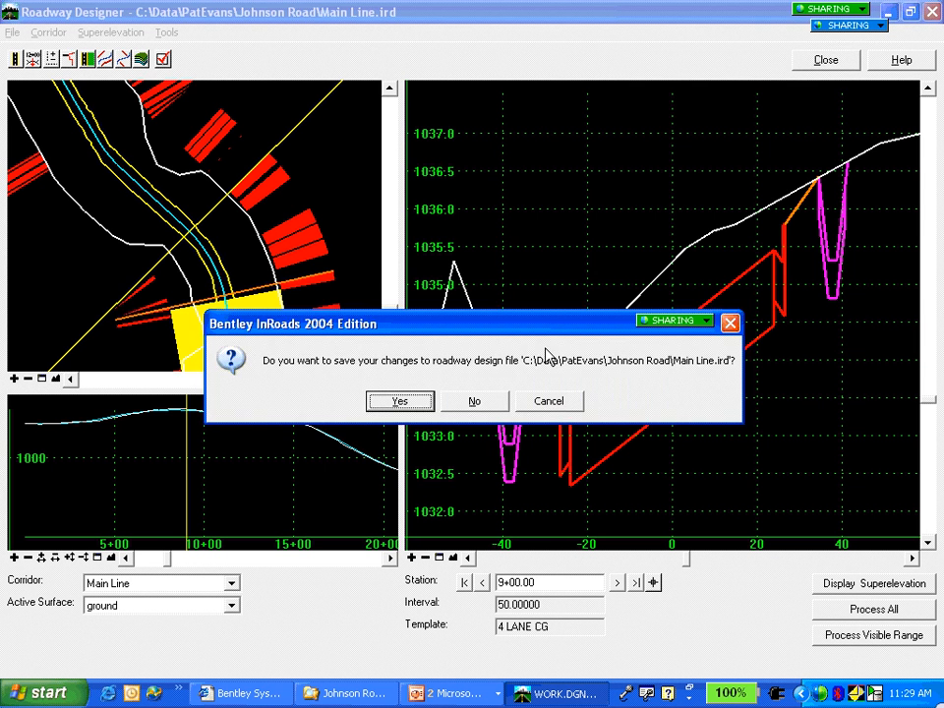
click(483, 403)
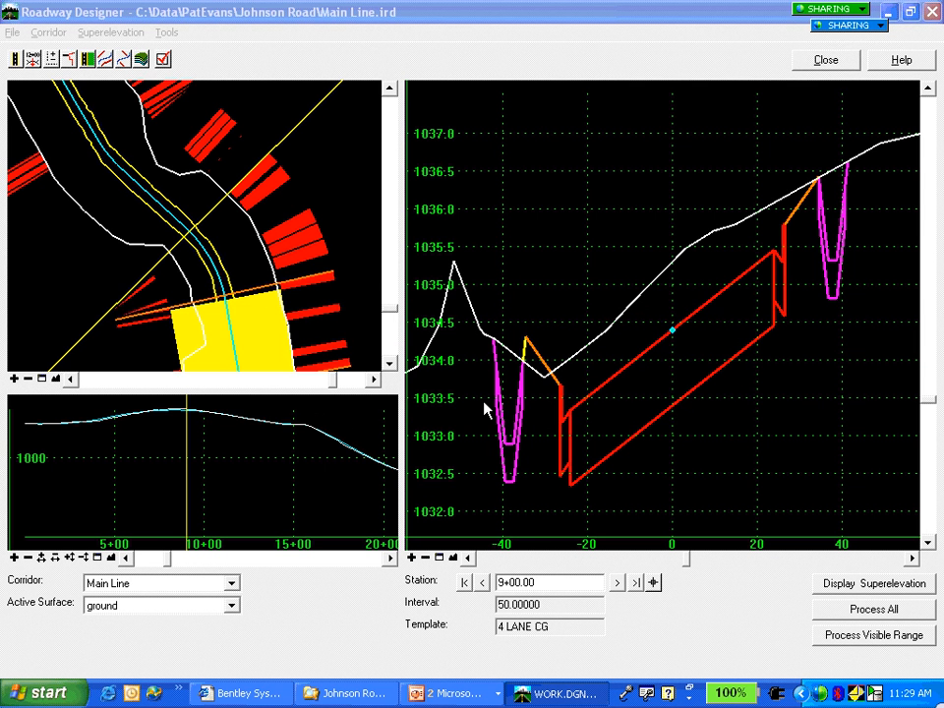
key(alt+Tab)
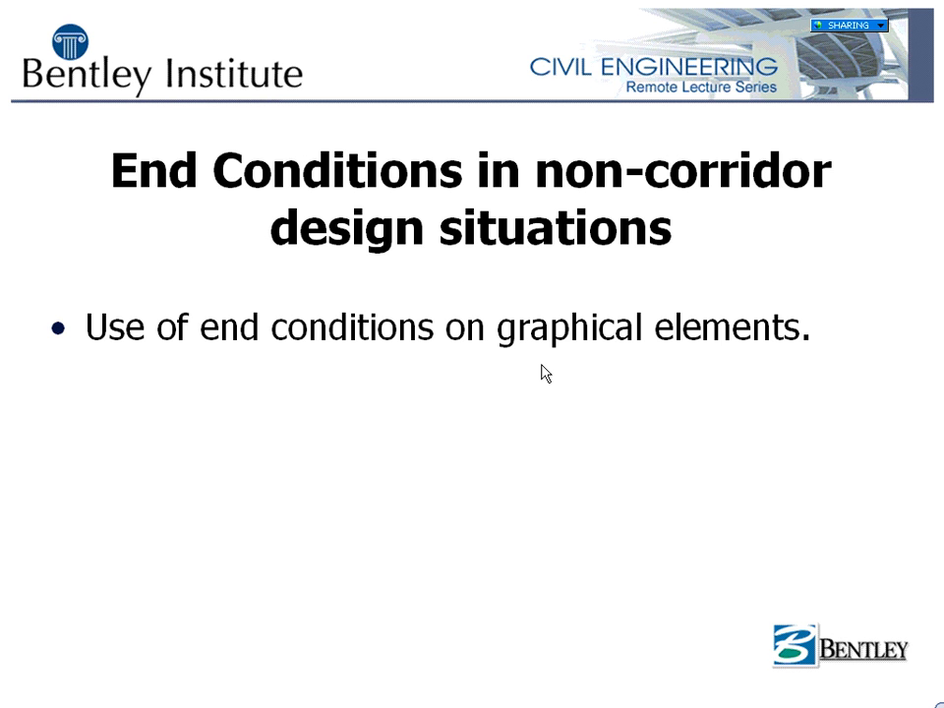
key(alt+Tab)
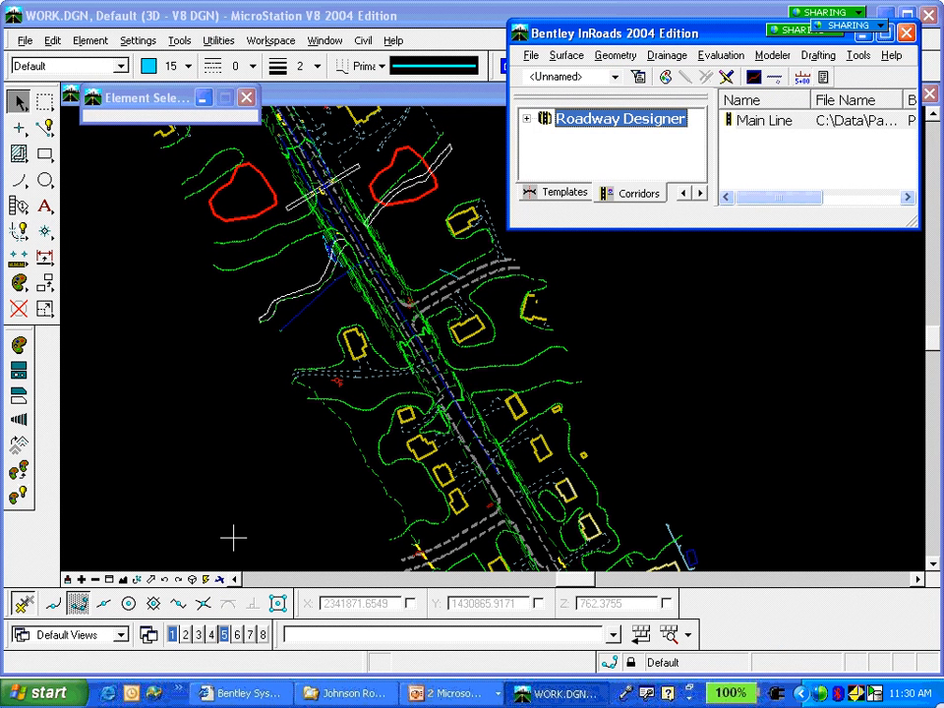
- Turn on the display of the JOHNTOPO.DGN reference for the area around the red site outlines
click(110, 581)
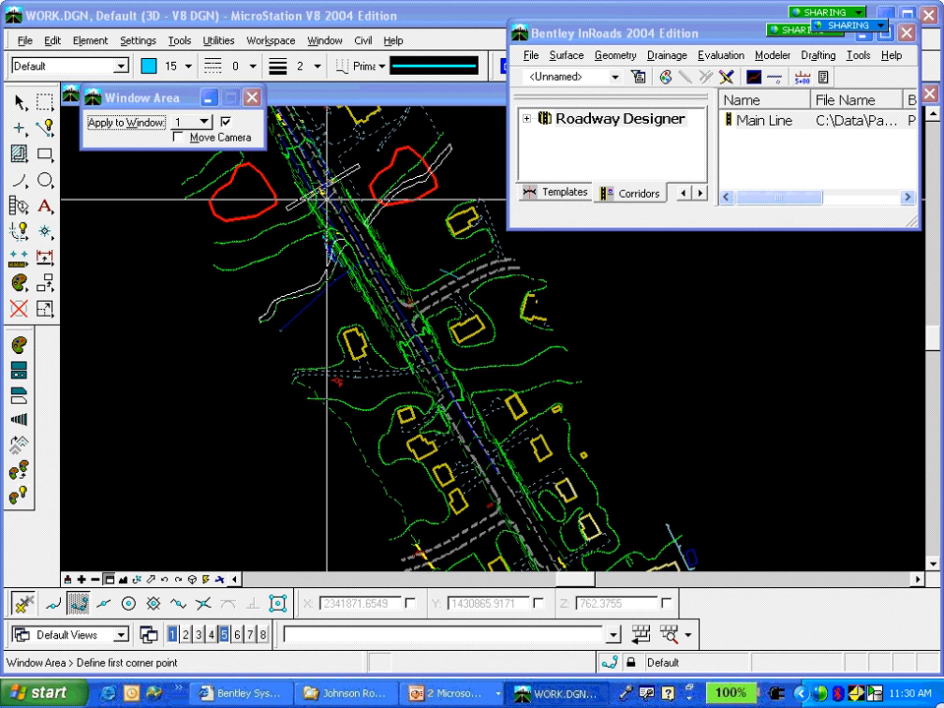
click(350, 109)
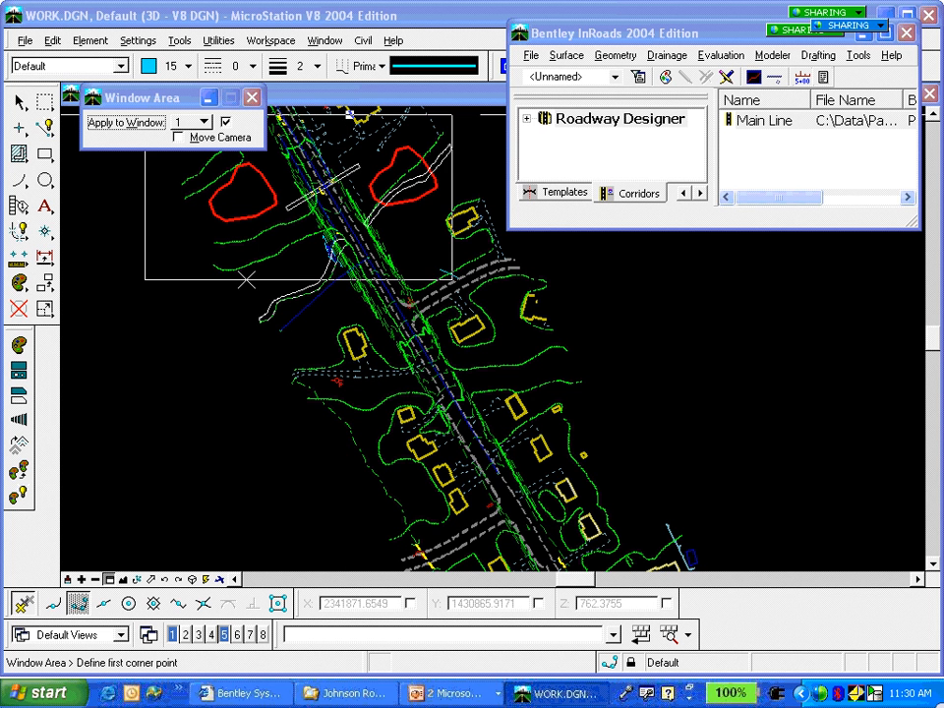
click(145, 275)
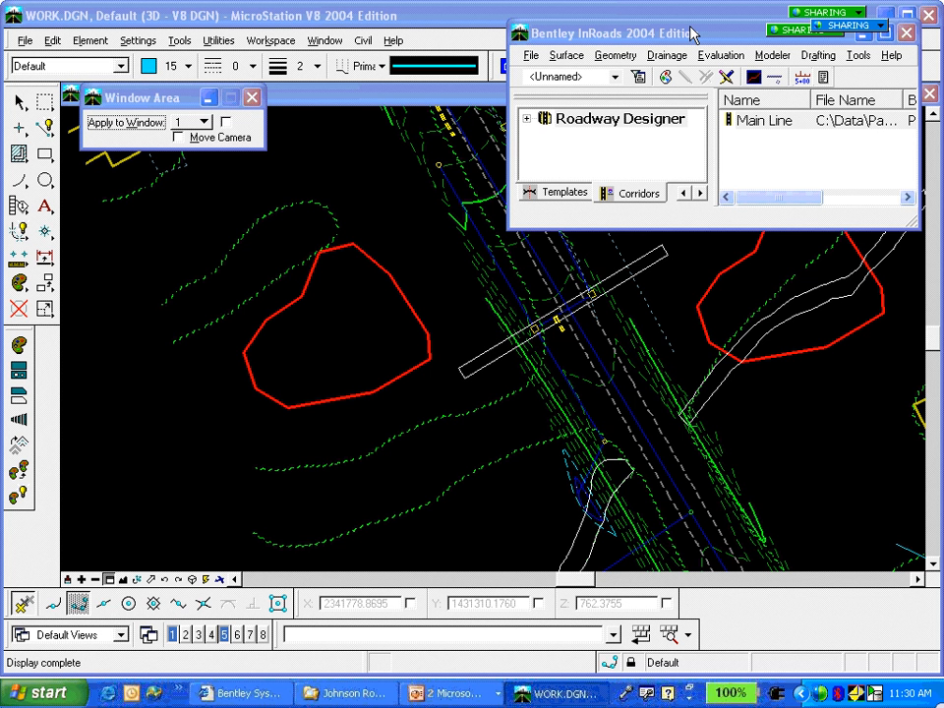
mouse_move(691, 34)
mouse_down()
mouse_move(710, 51)
mouse_move(695, 92)
mouse_move(700, 111)
mouse_up()
click(547, 66)
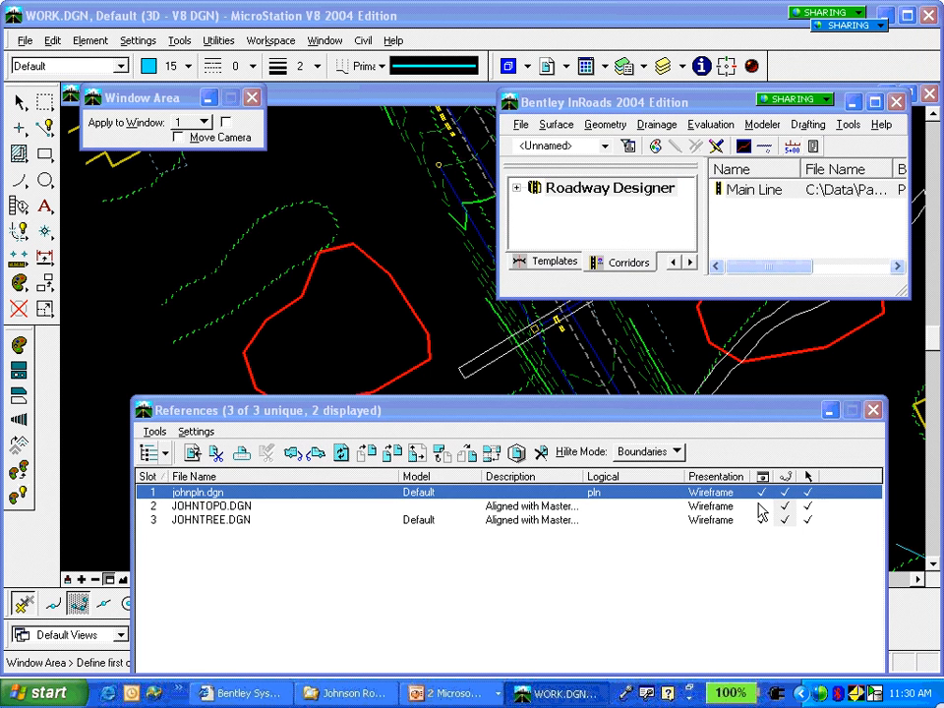
click(762, 505)
click(872, 409)
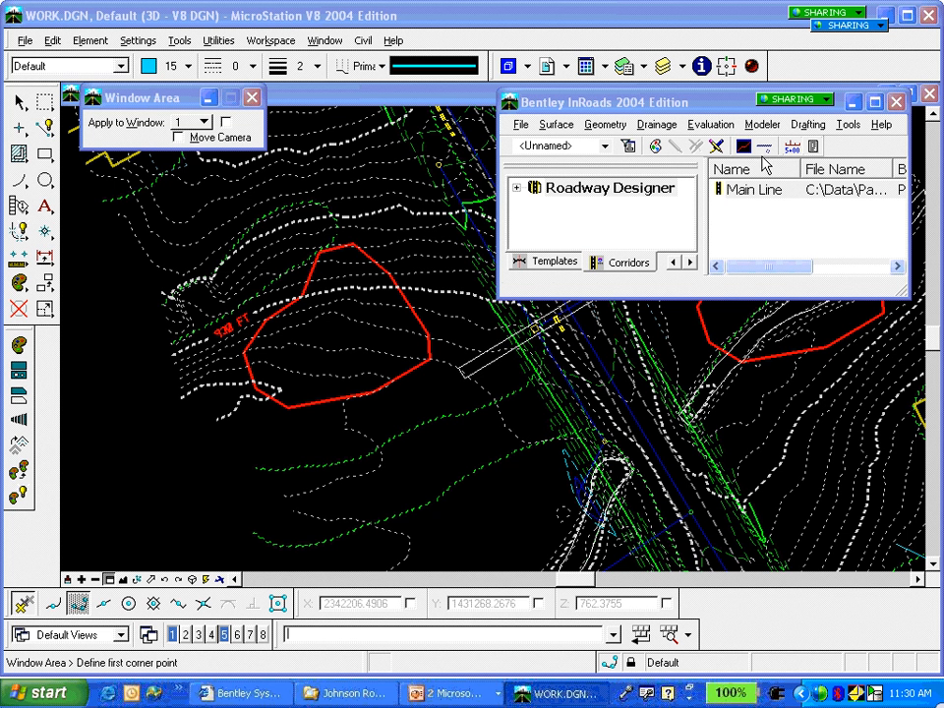
- Open the Pond template from the Site Design folder of the template library in Create Template
drag(719, 102, 720, 57)
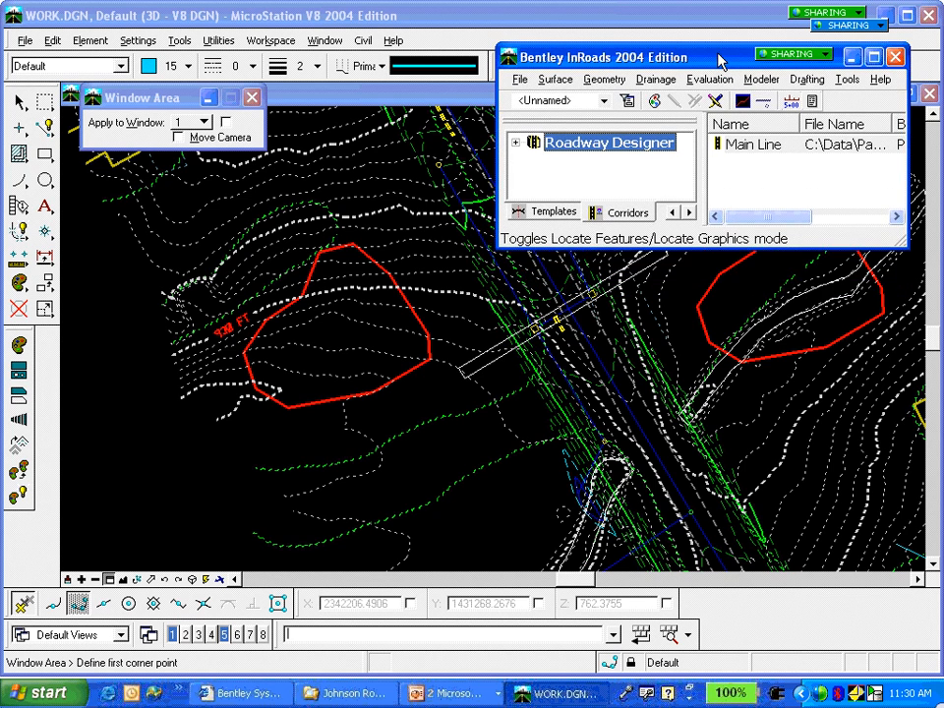
click(759, 80)
click(774, 90)
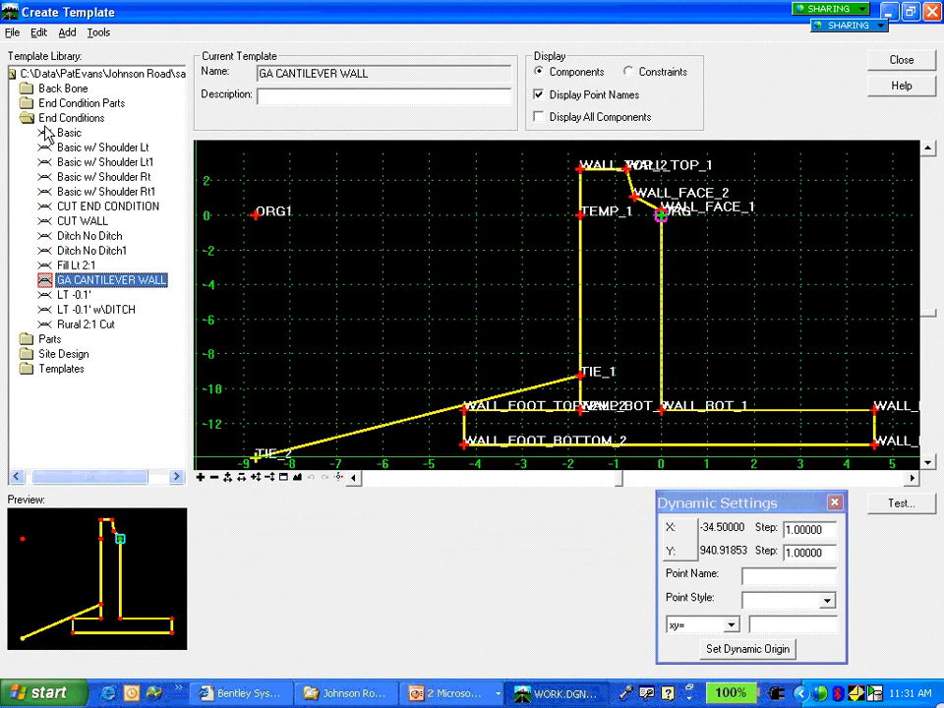
double_click(44, 118)
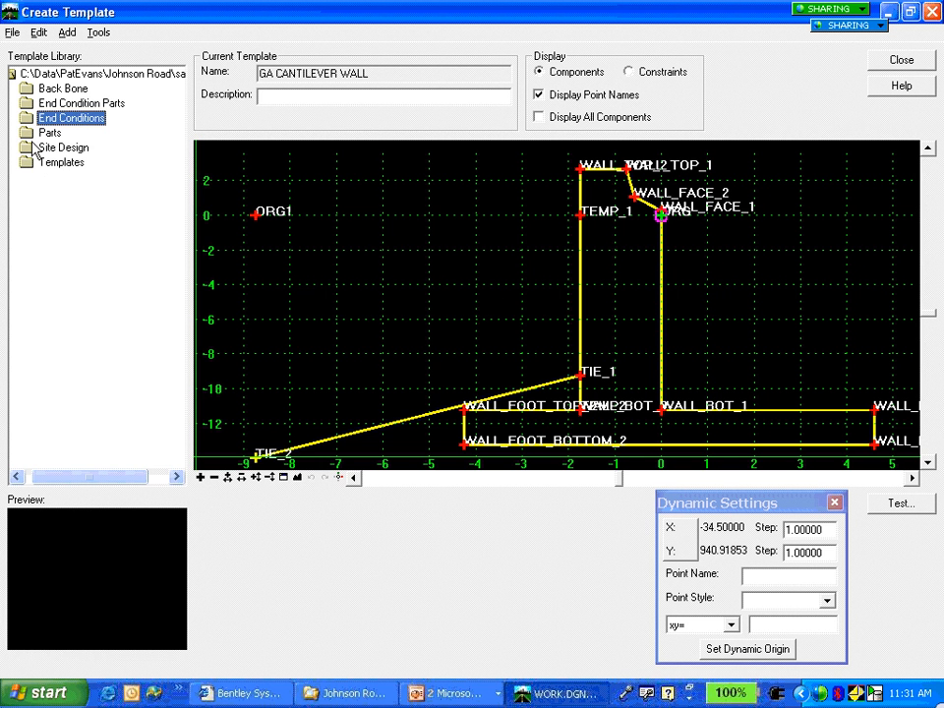
double_click(45, 147)
click(65, 163)
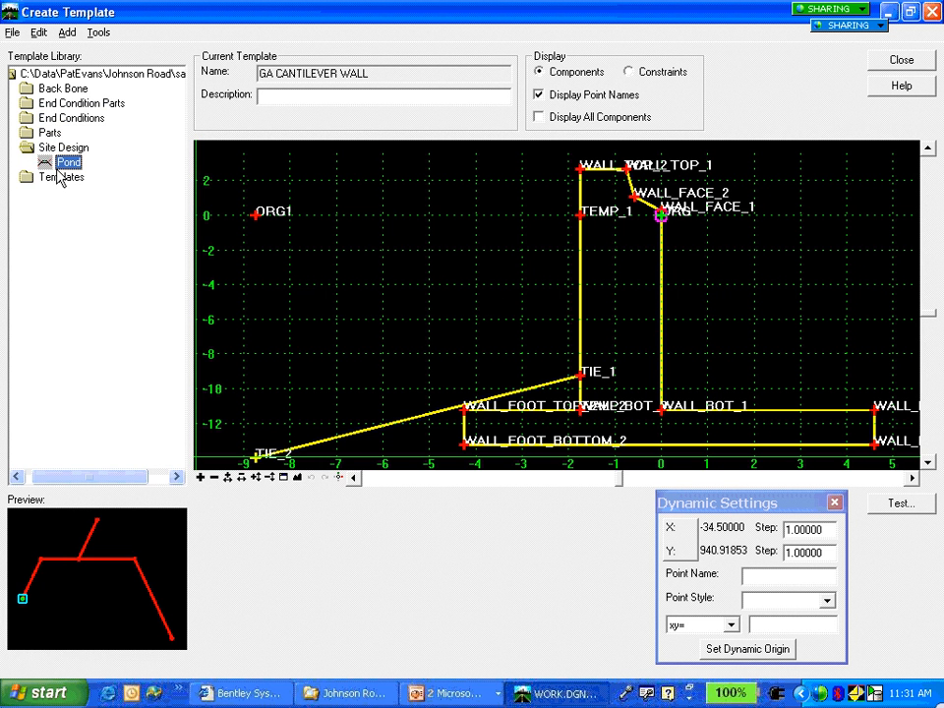
double_click(47, 164)
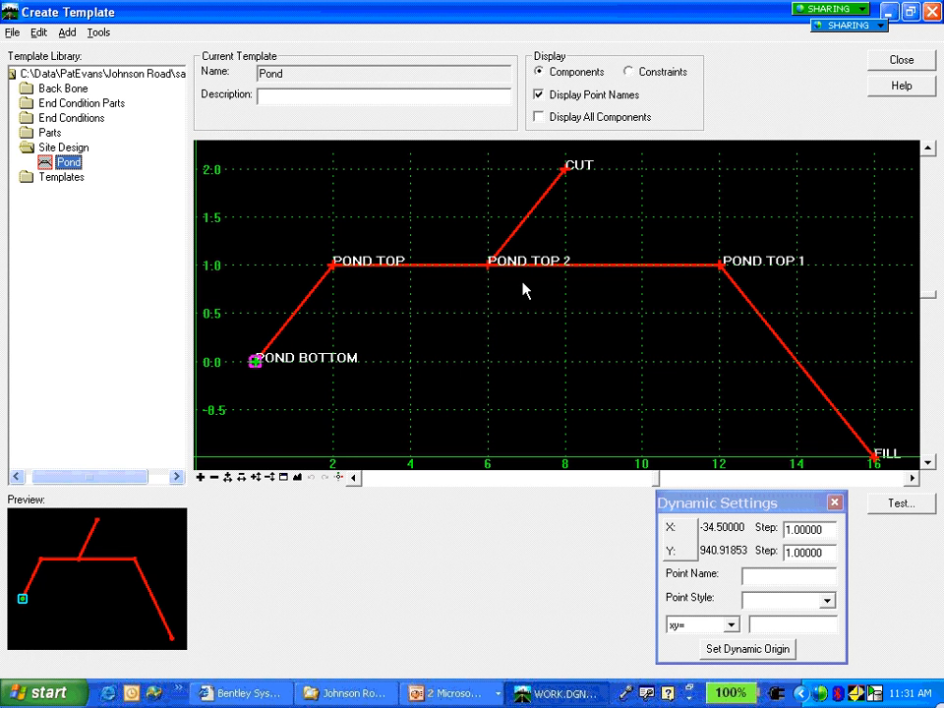
- Review the component properties of the POND BOTTOM slope, including its target type, vertical offset and priority
right_click(308, 296)
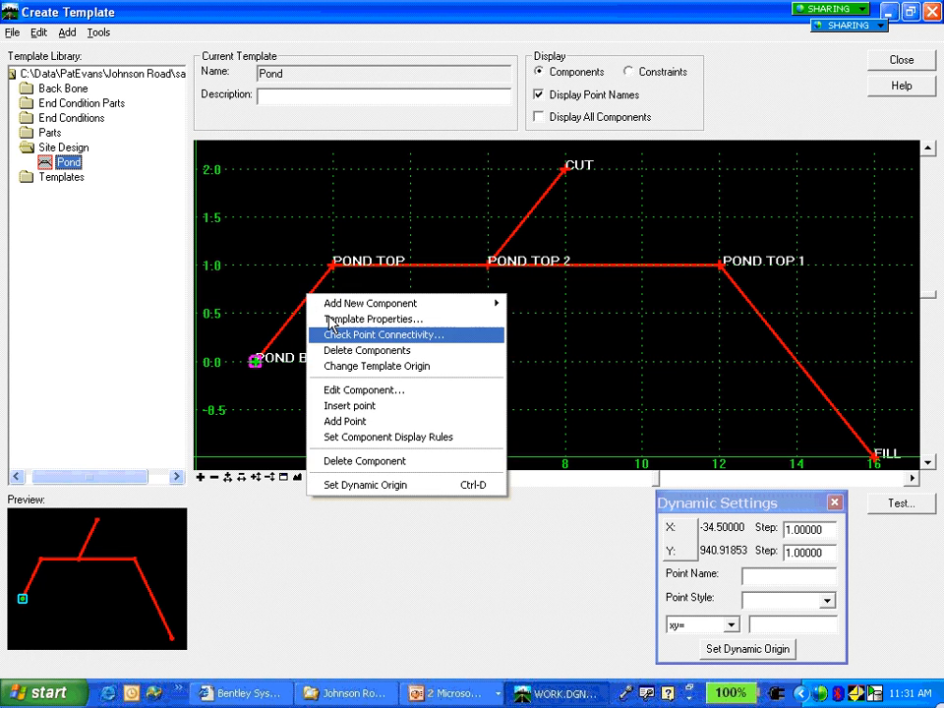
click(372, 367)
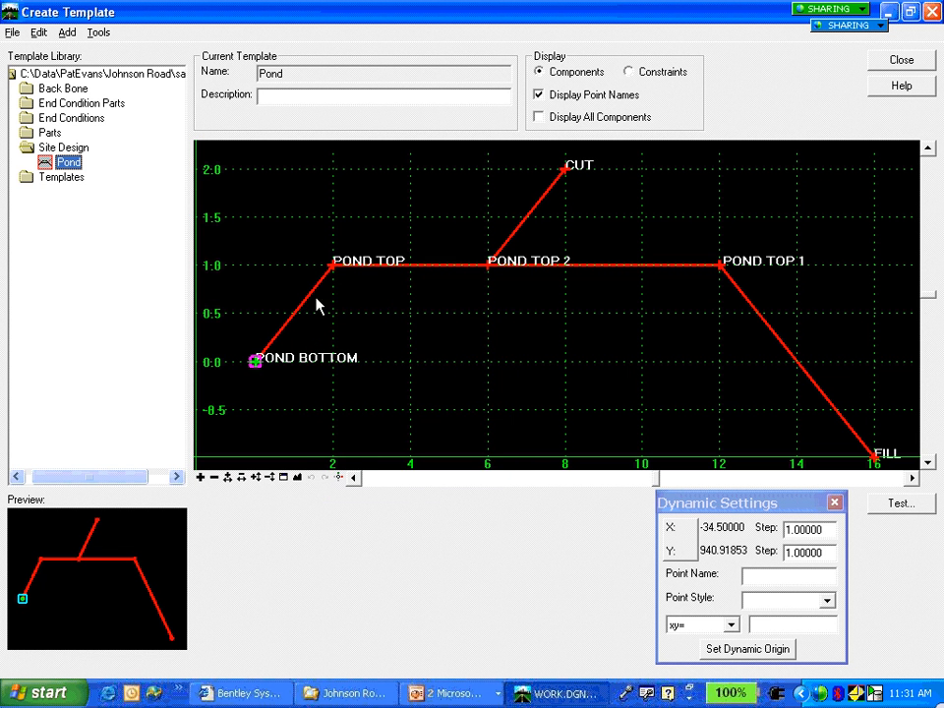
right_click(311, 296)
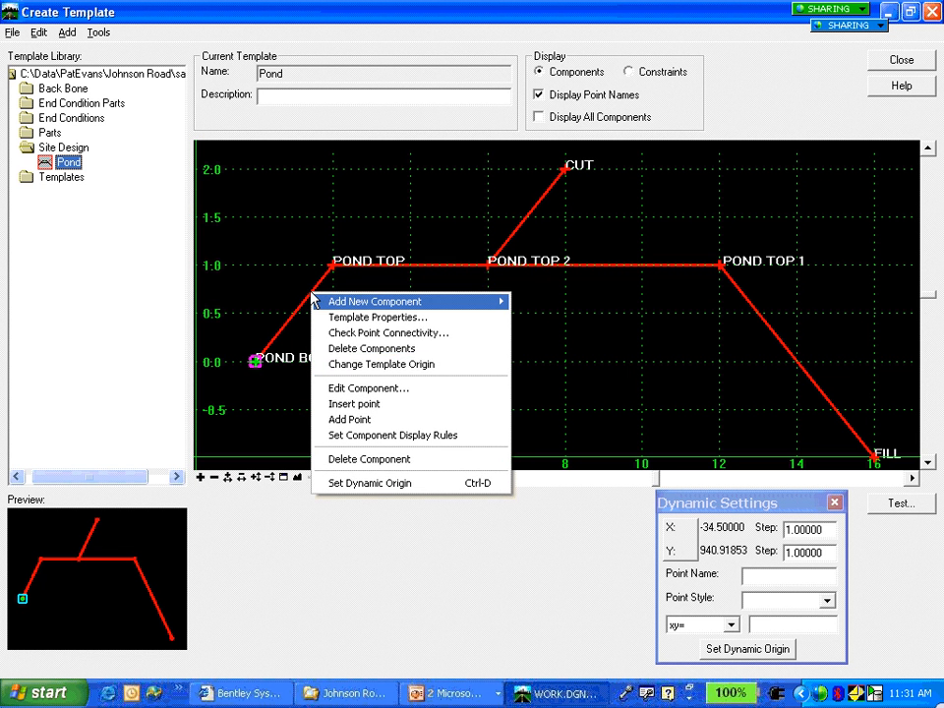
click(368, 388)
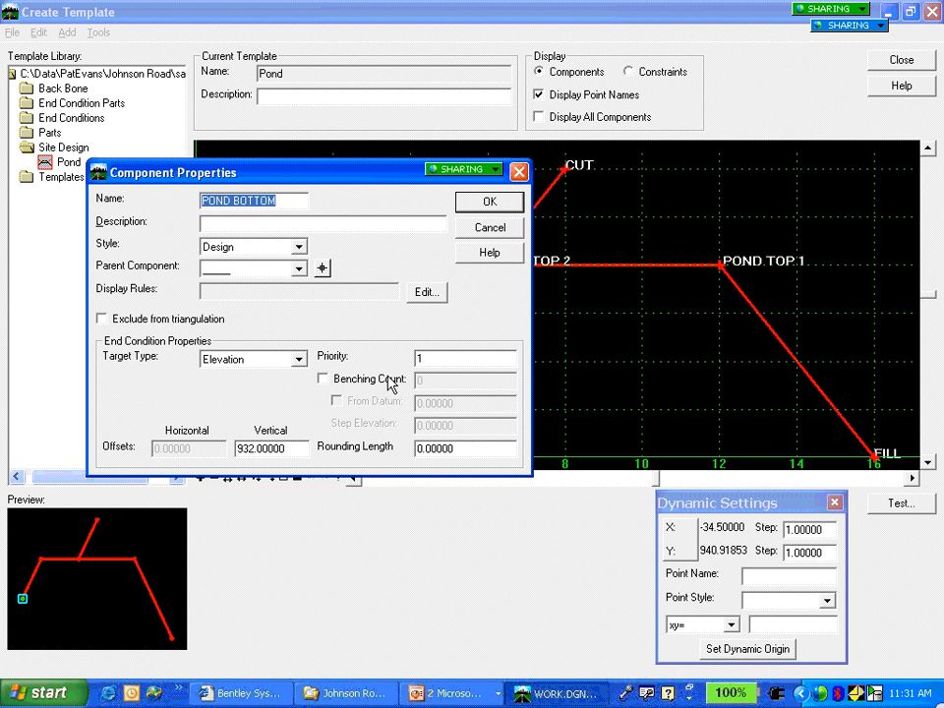
click(490, 205)
click(490, 204)
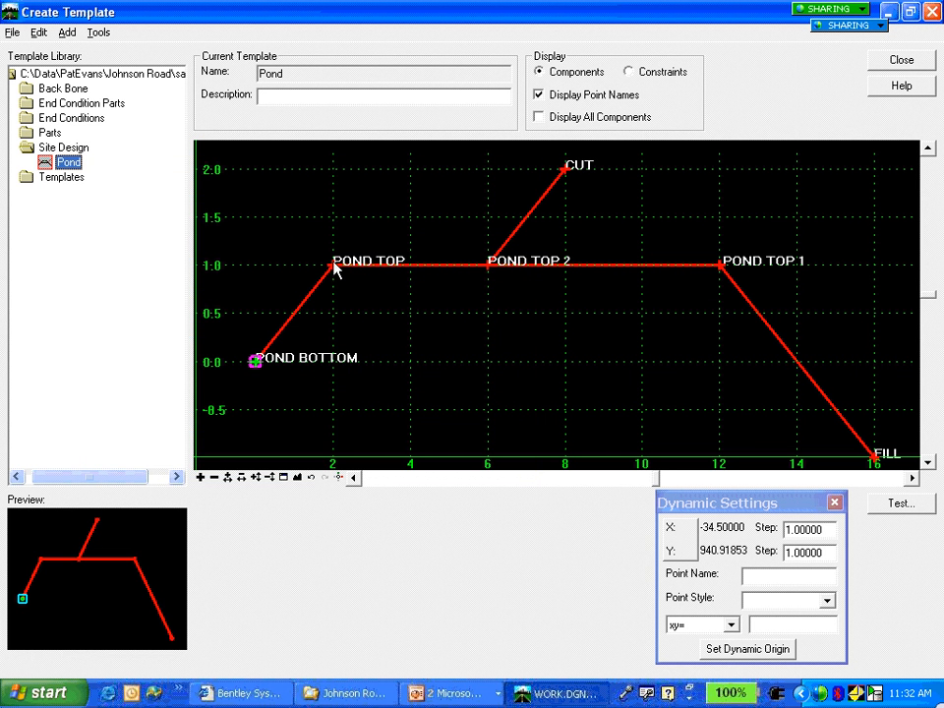
- Review the point properties of POND TOP and POND TOP 2, and leave Create Template without saving the template library
right_click(335, 270)
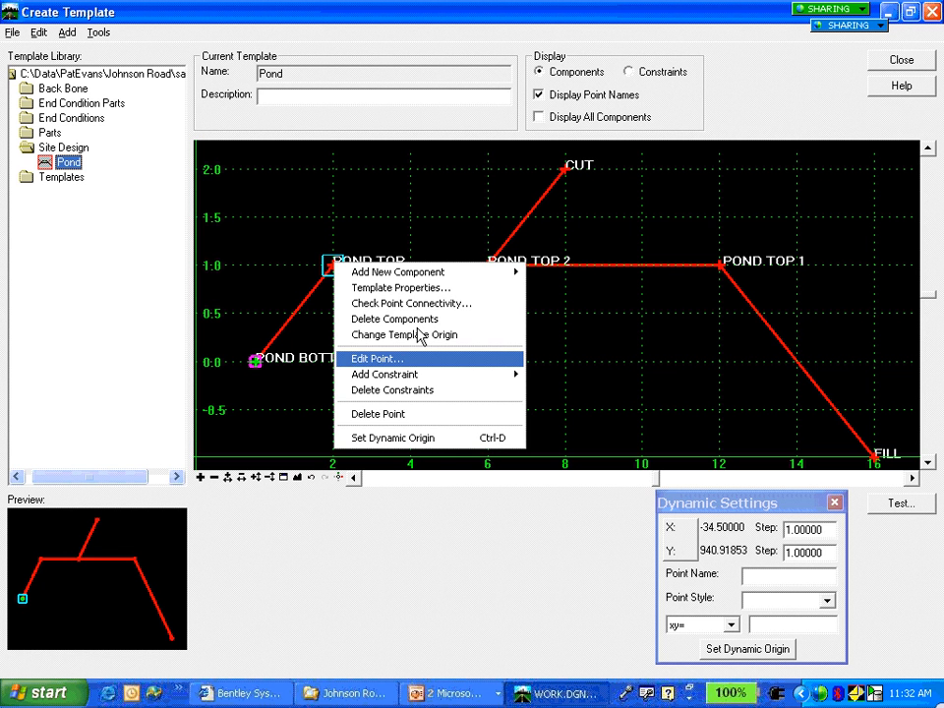
click(382, 362)
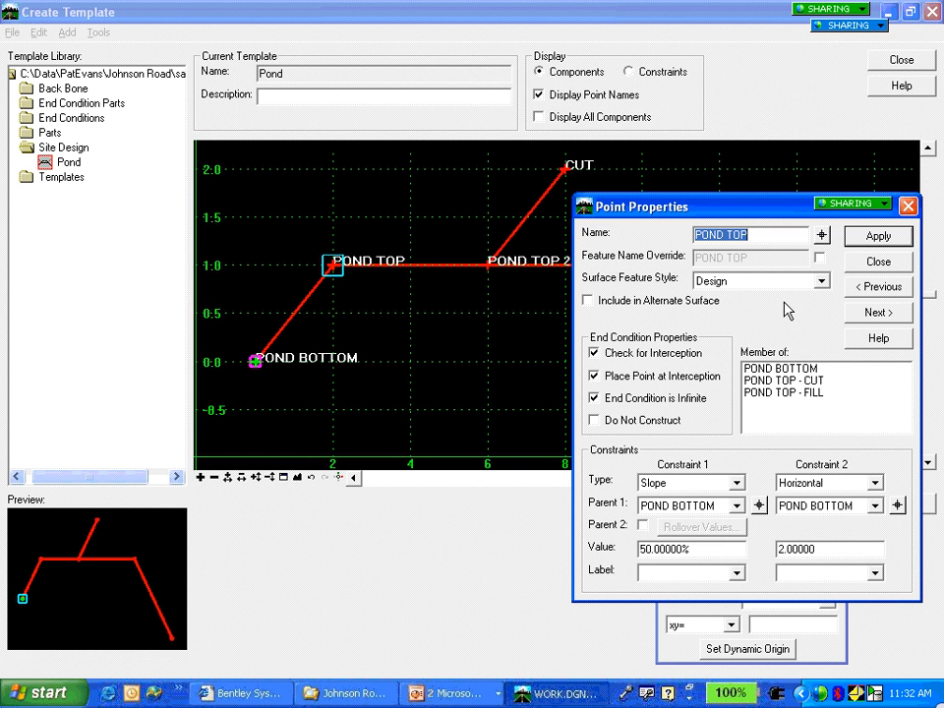
click(878, 313)
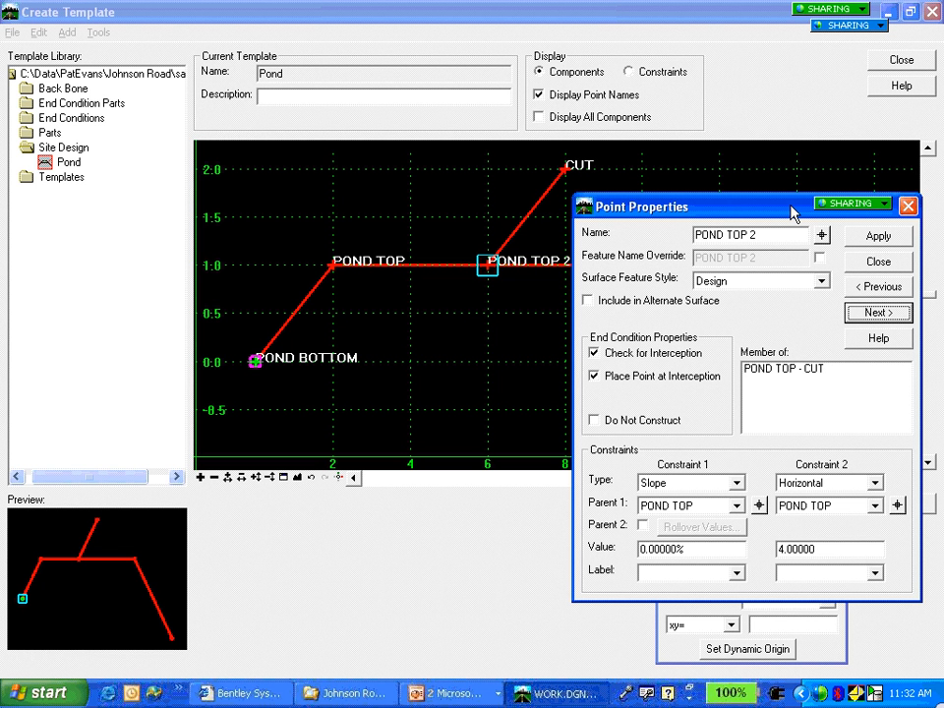
drag(792, 213, 768, 192)
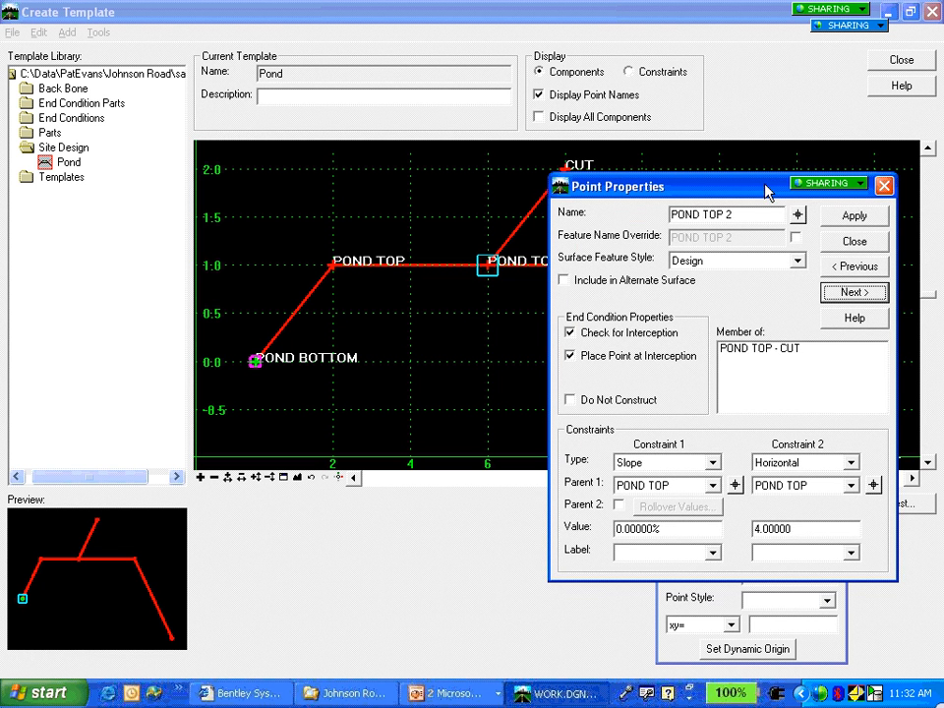
click(884, 186)
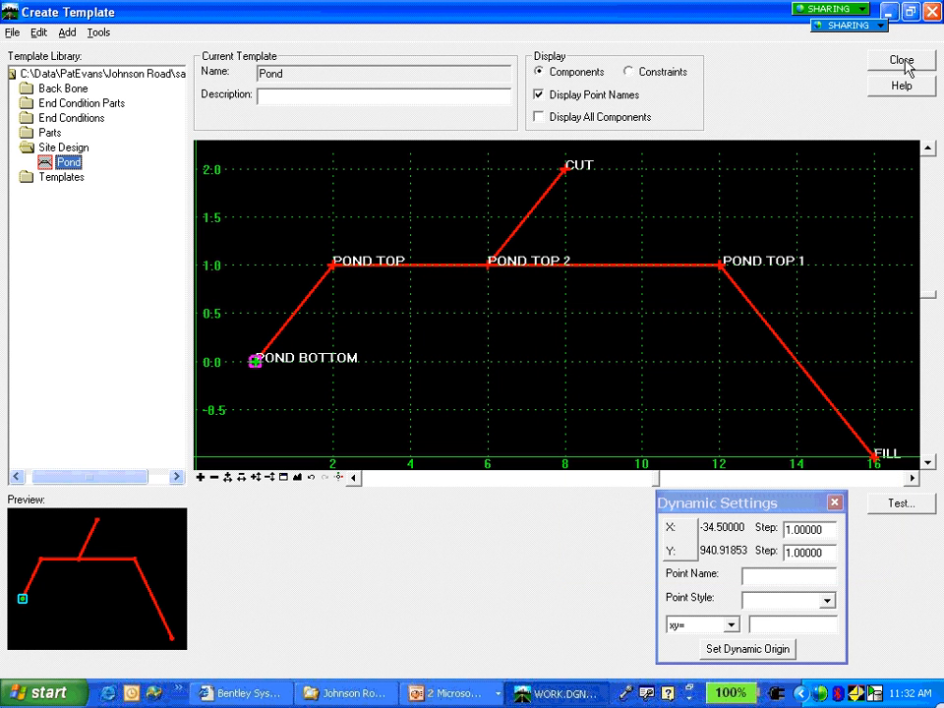
click(903, 61)
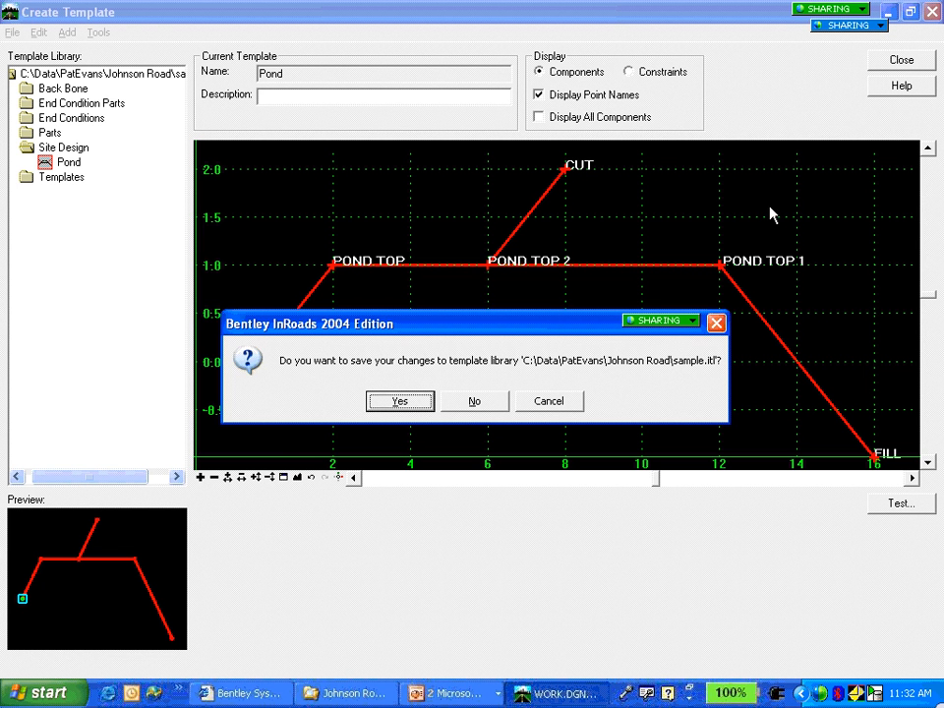
click(474, 402)
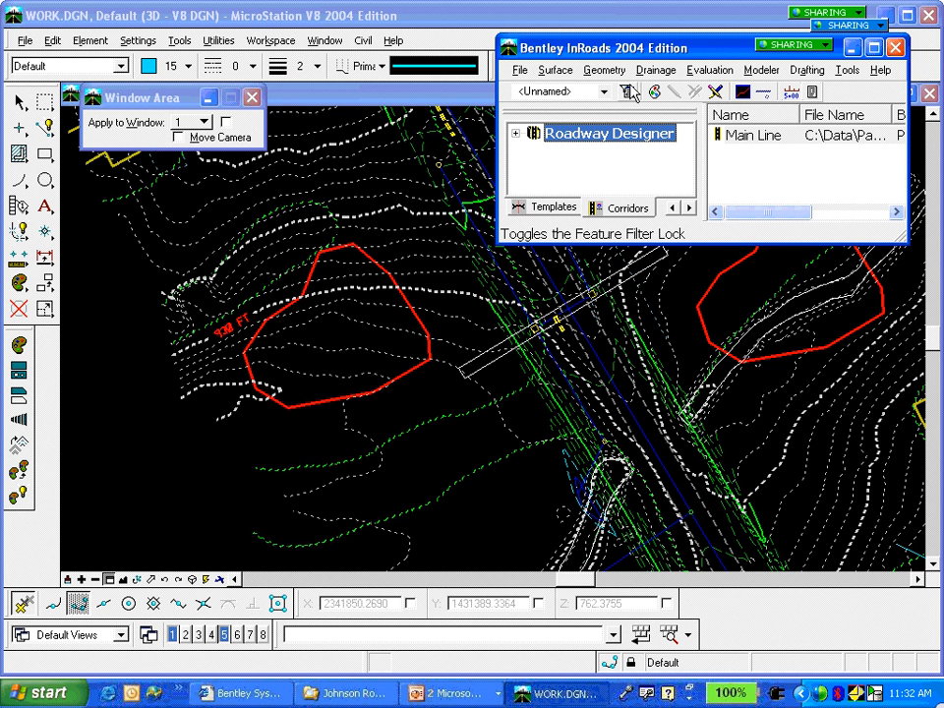
- Start Apply Template for surfaces and set the design surface to POND
click(554, 71)
mouse_move(604, 186)
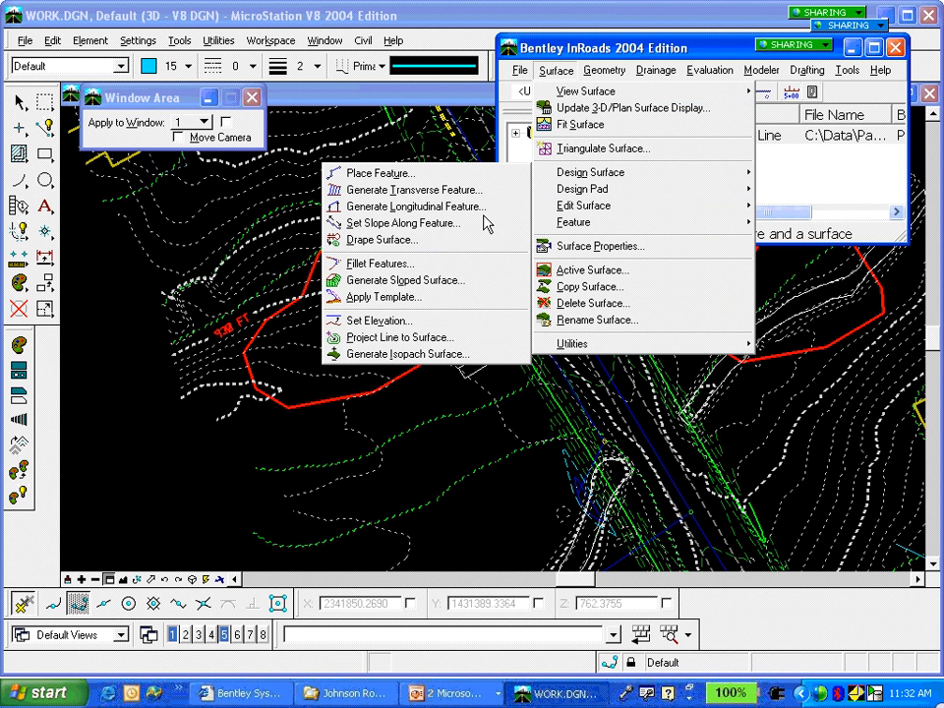
click(384, 297)
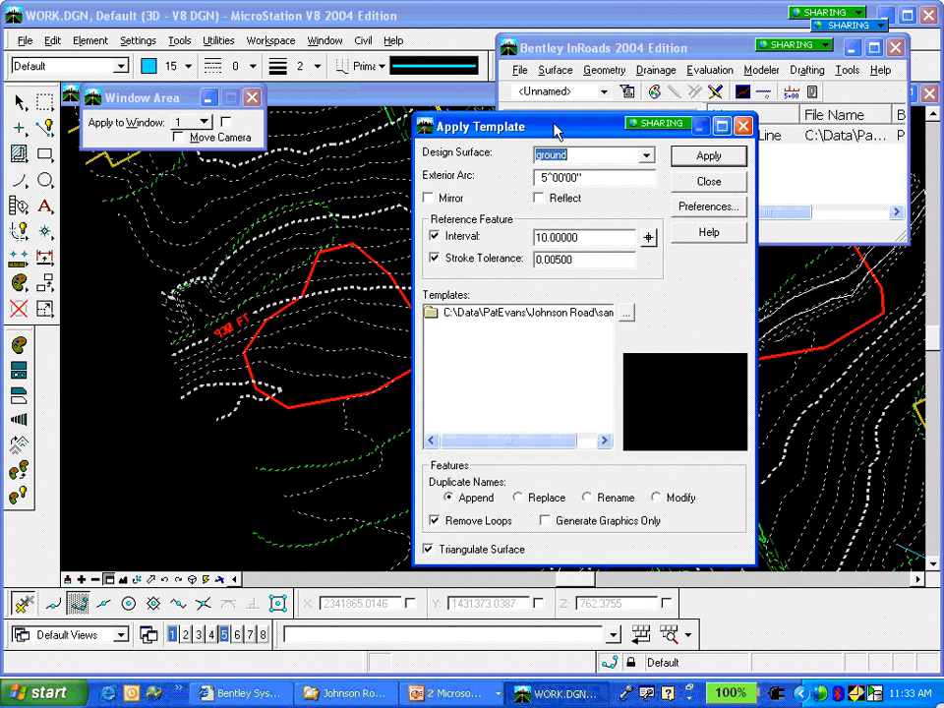
drag(554, 125, 660, 109)
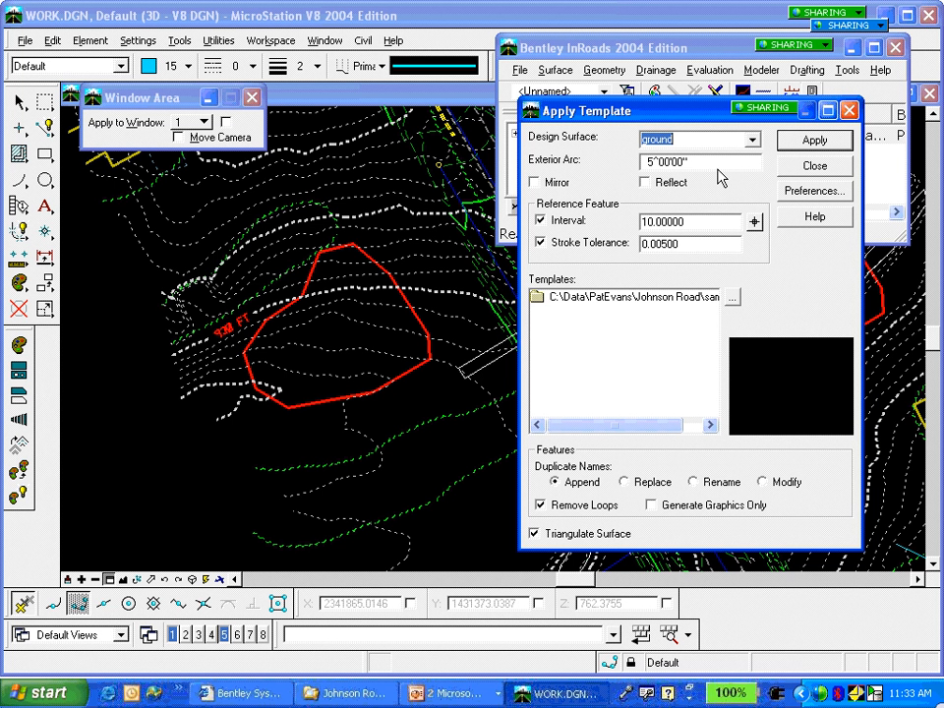
text(pond)
key(BackSpace)
key(BackSpace)
key(BackSpace)
key(BackSpace)
text(POND)
key(Tab)
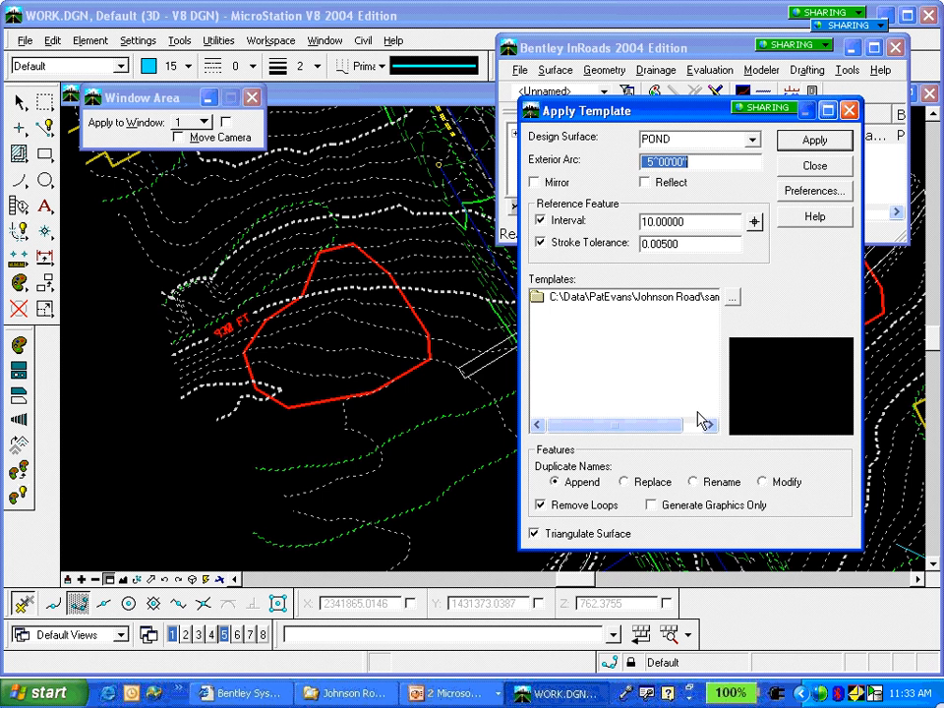
- Enable Generate Graphics Only and choose the Pond template from the Site Design folder to apply
click(657, 505)
double_click(571, 296)
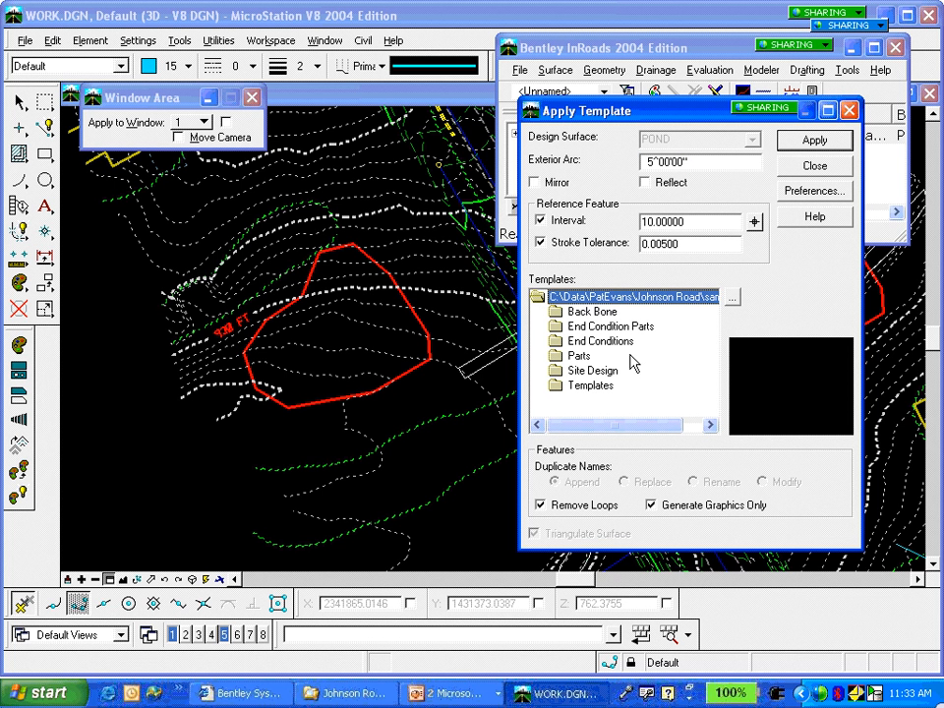
click(575, 370)
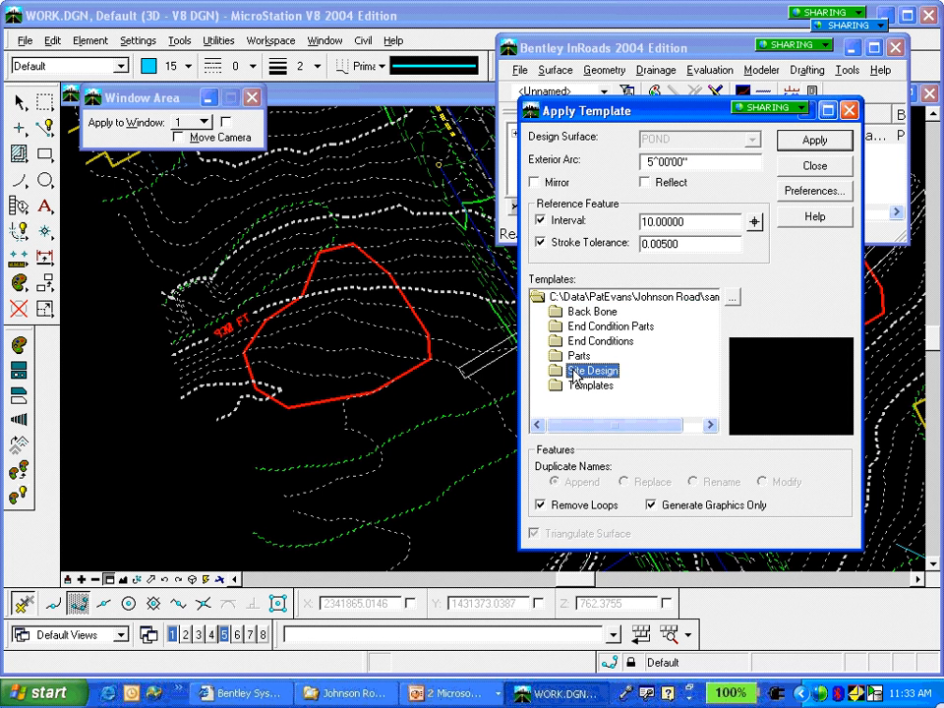
double_click(576, 374)
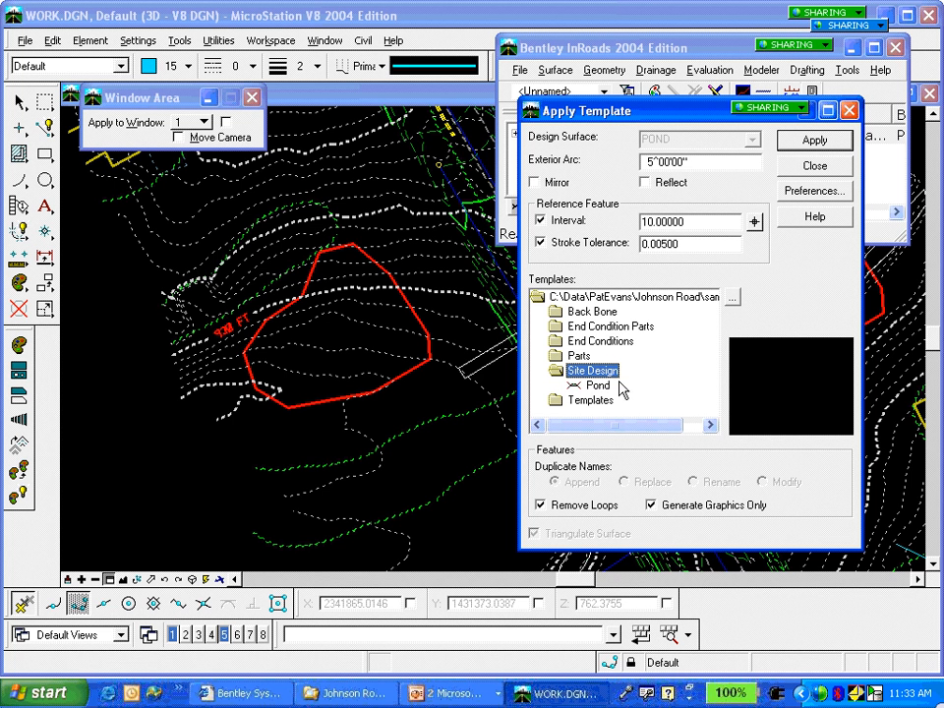
click(588, 388)
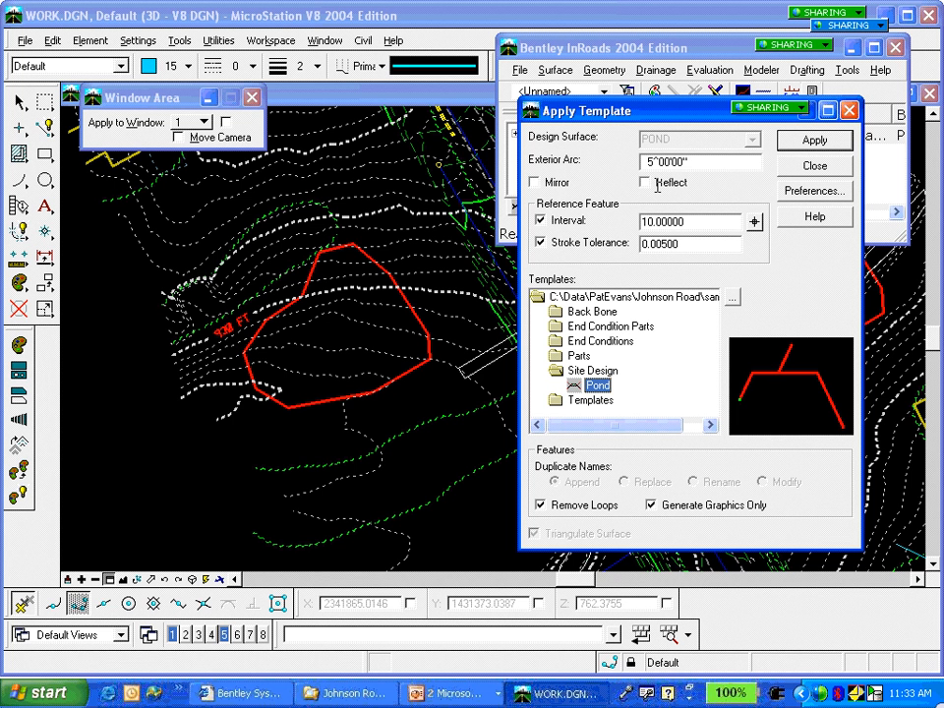
- Apply the Pond template along the entire closed red outline left of the road, and refresh the view to clear the temporary graphics
click(813, 142)
click(807, 145)
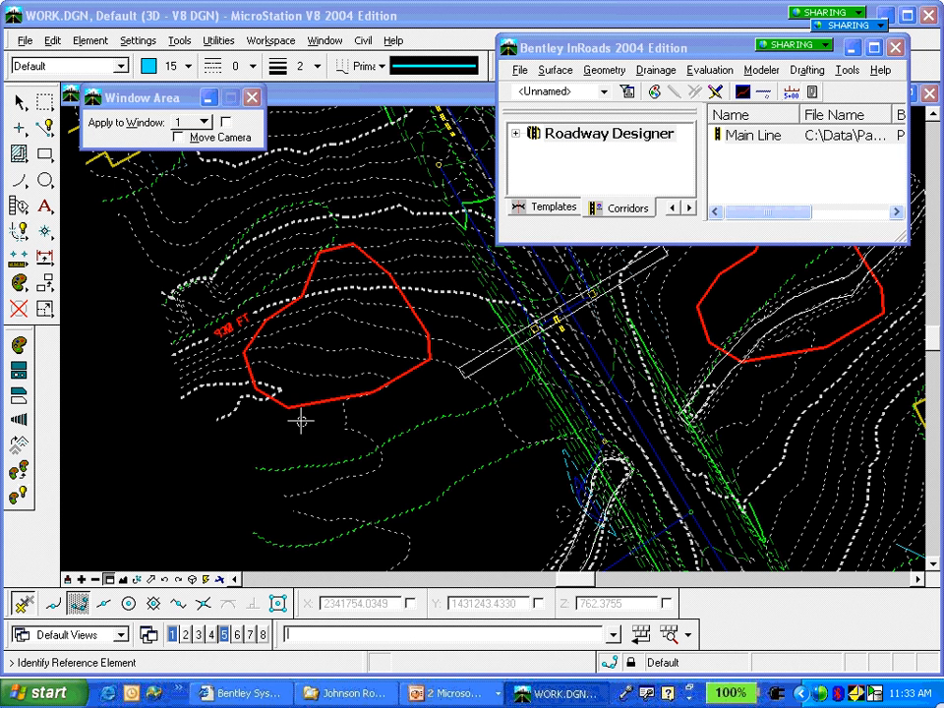
click(301, 400)
click(290, 427)
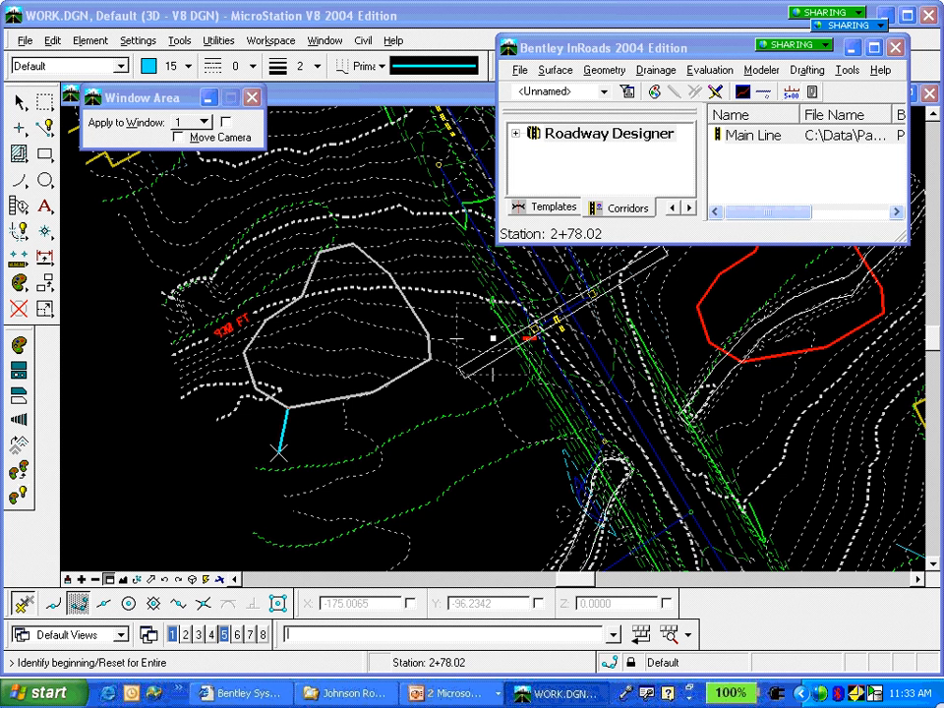
right_click(280, 452)
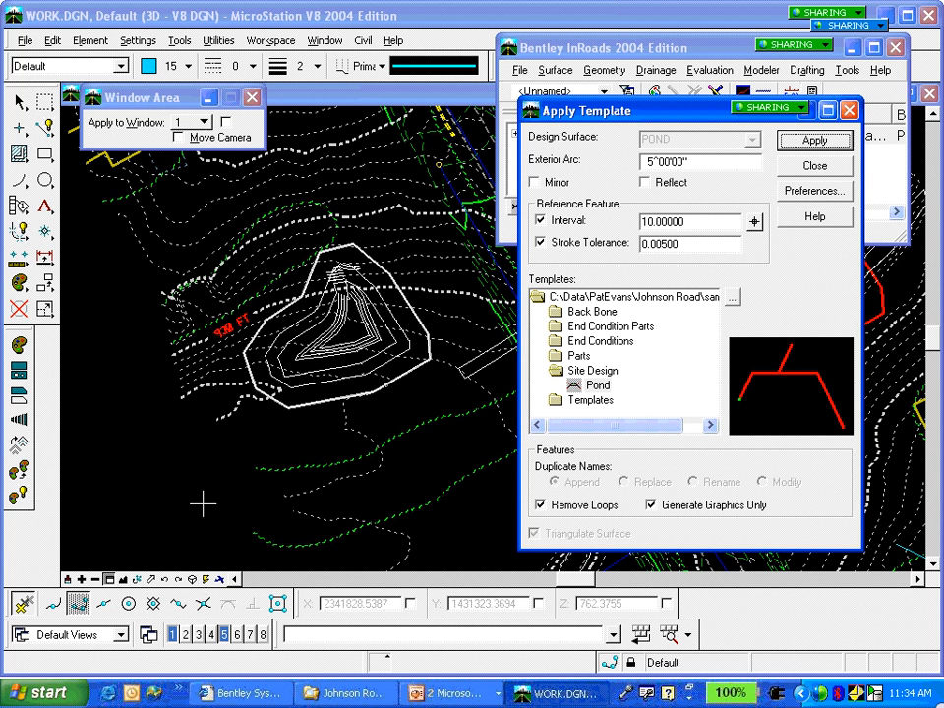
click(68, 579)
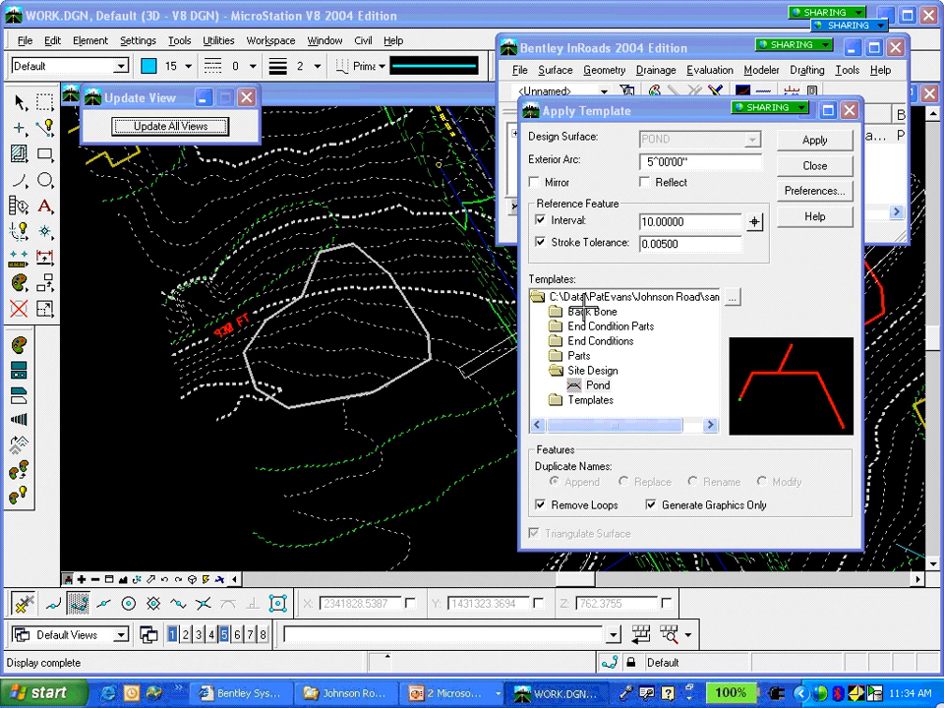
- Enable Reflect and apply the Pond template again to the closed outline left of the road
click(645, 183)
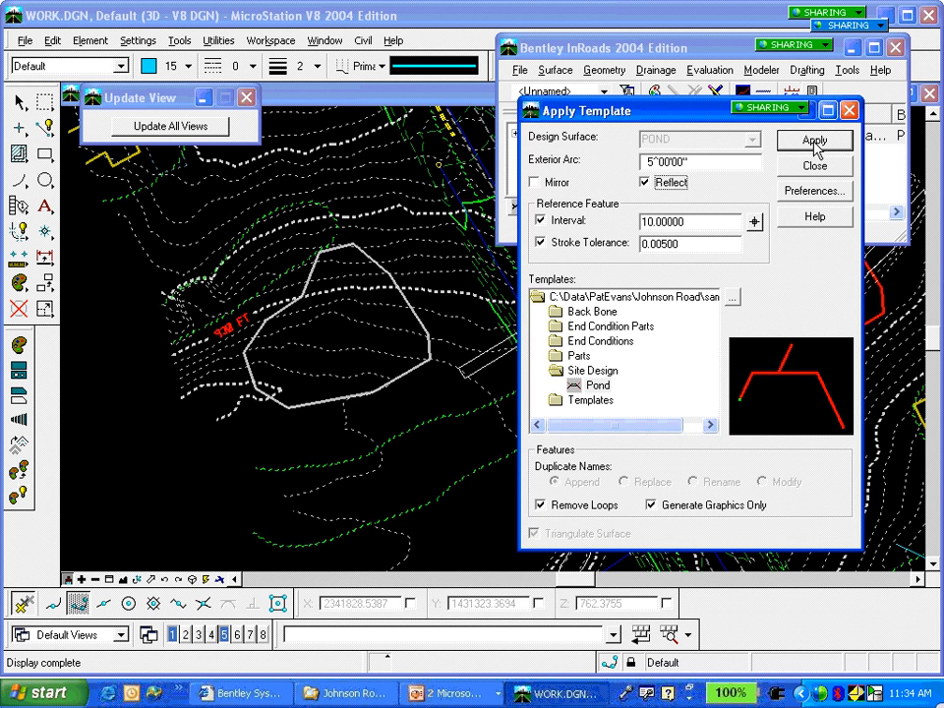
click(816, 144)
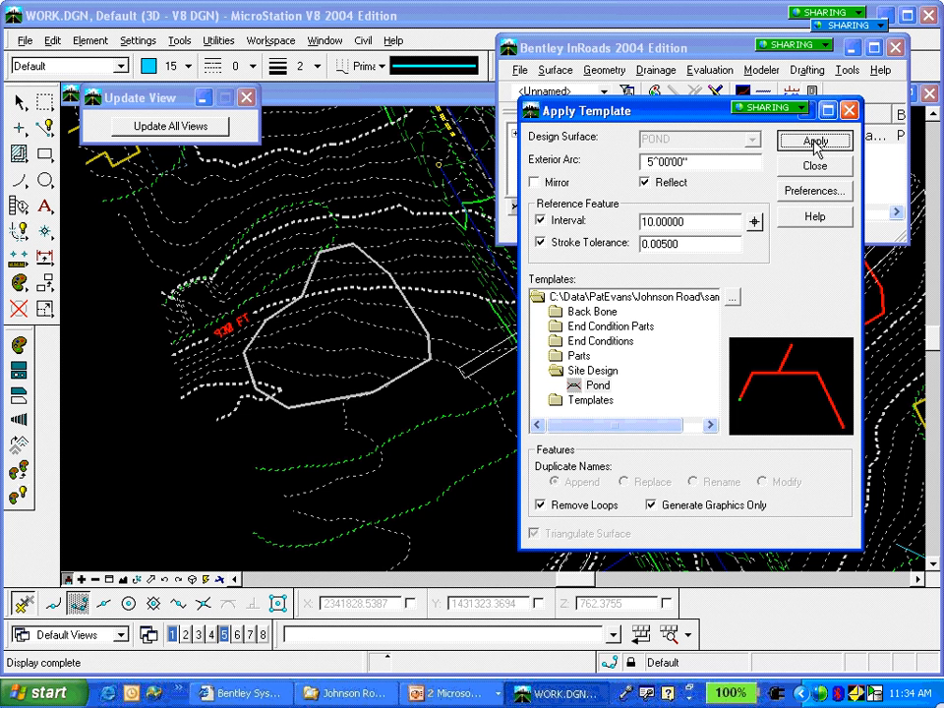
click(309, 403)
click(313, 413)
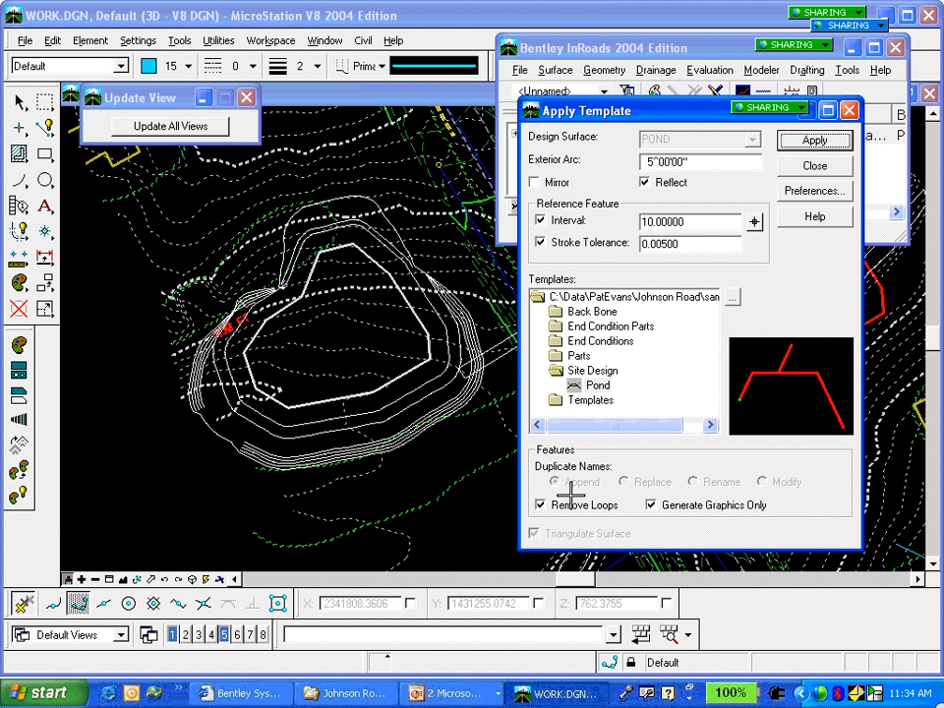
- Disable Generate Graphics Only for the Pond template and turn on the InRoads Write lock
click(651, 505)
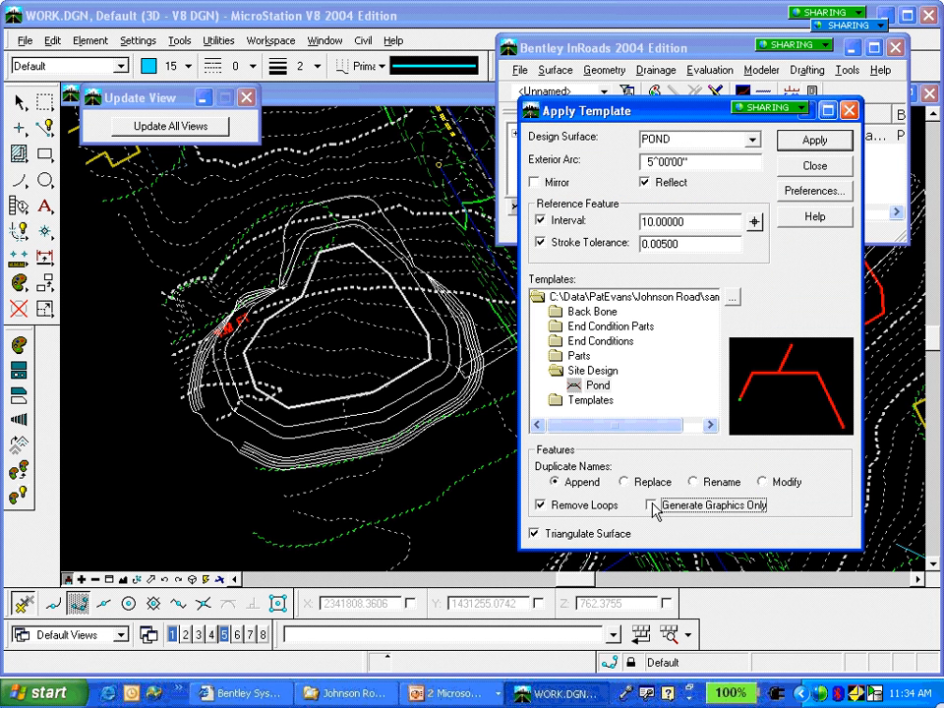
drag(710, 111, 710, 133)
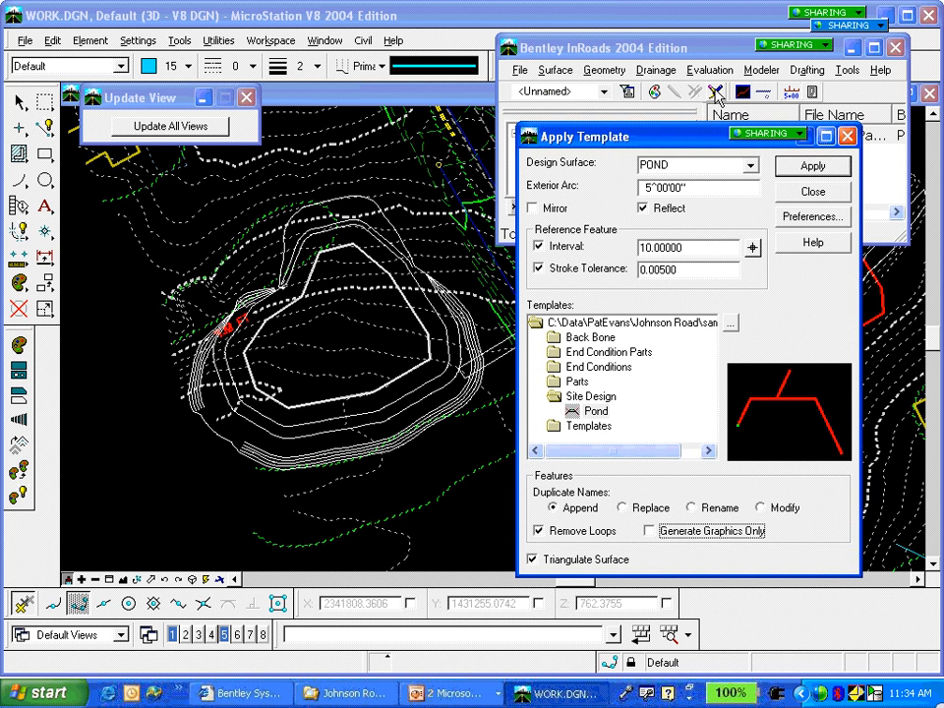
click(716, 95)
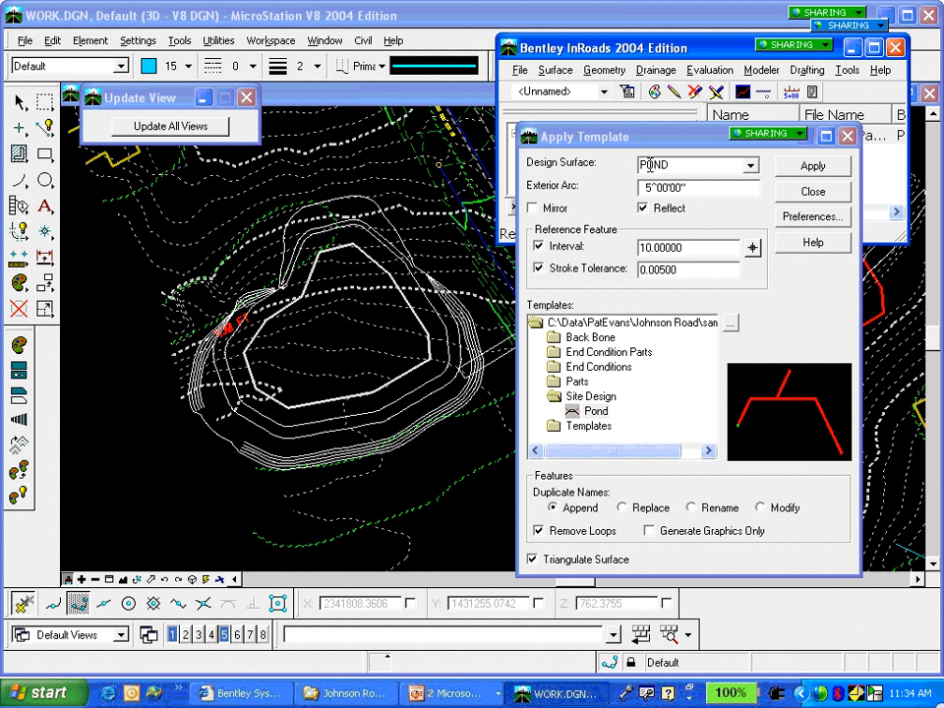
- Refresh the view and apply the reflected Pond template to the closed outline left of the road, writing it to the POND surface
click(69, 580)
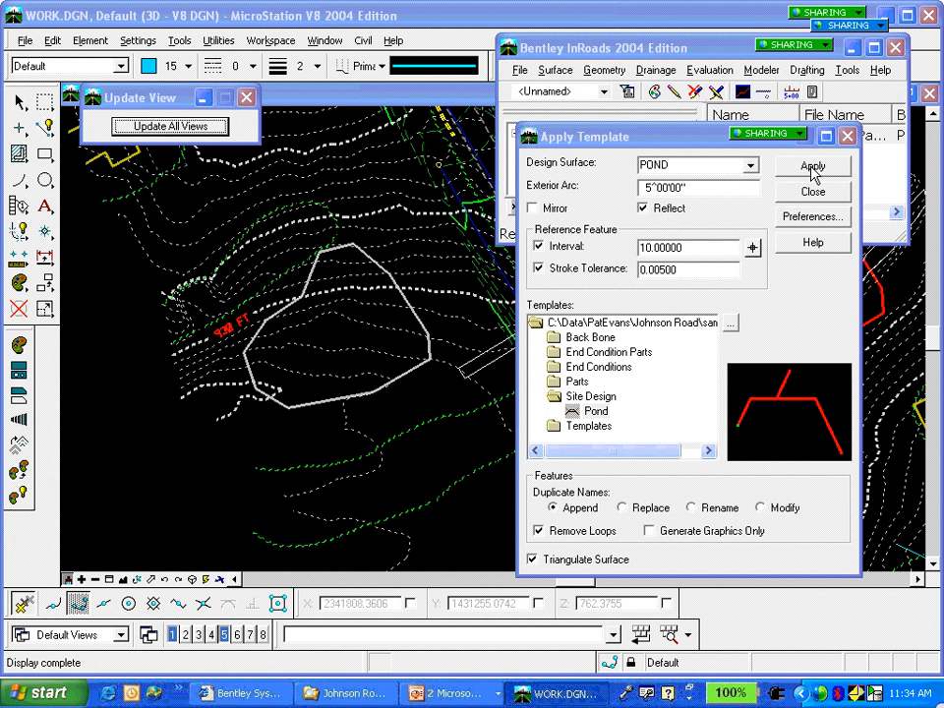
click(813, 174)
click(813, 191)
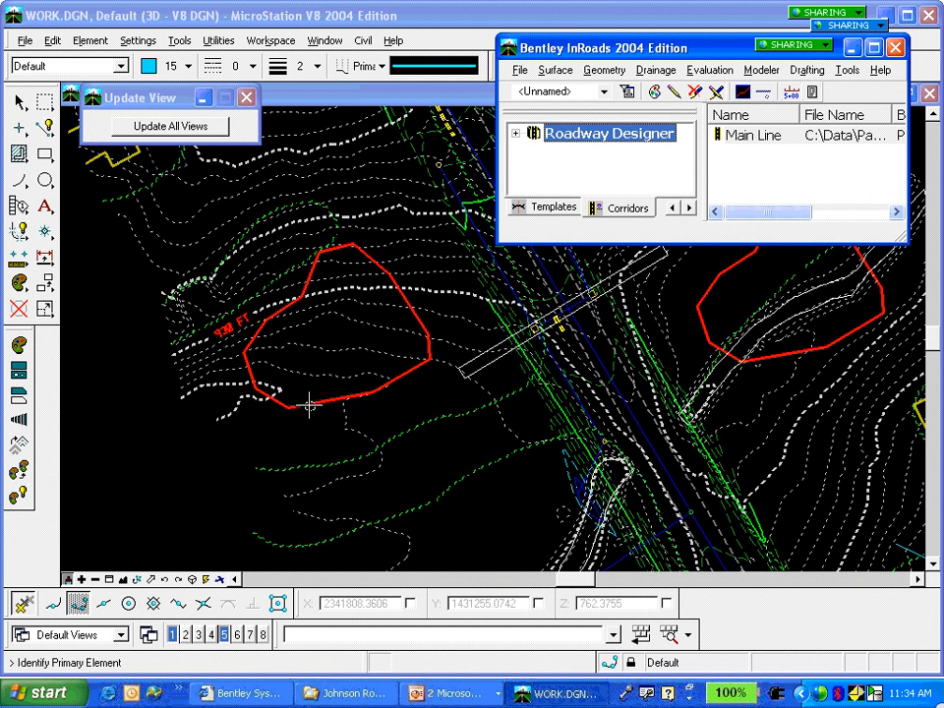
click(309, 405)
click(303, 402)
right_click(315, 448)
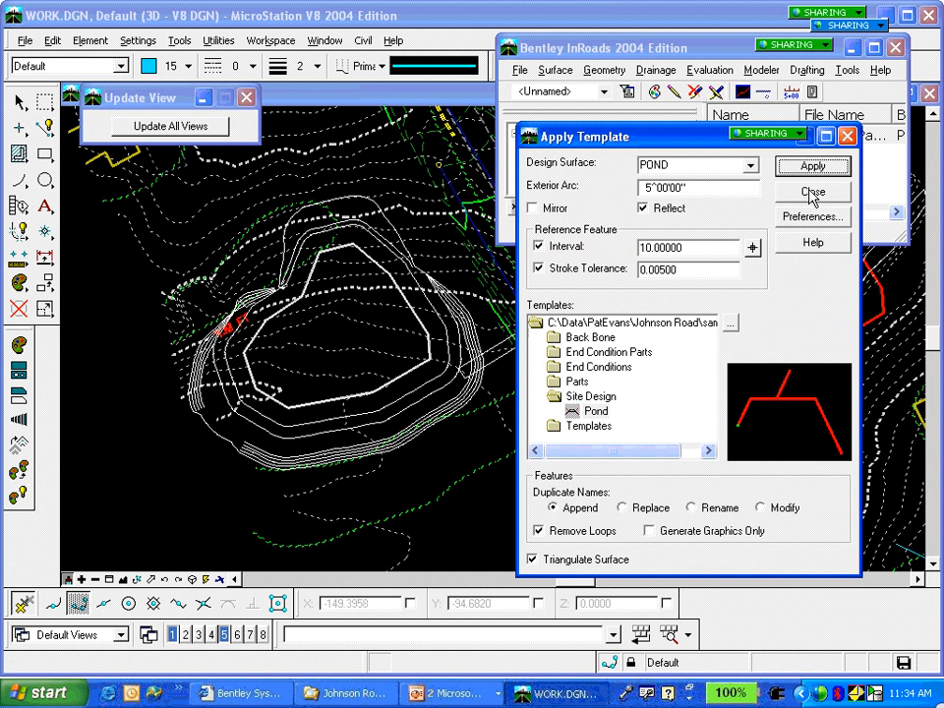
click(814, 193)
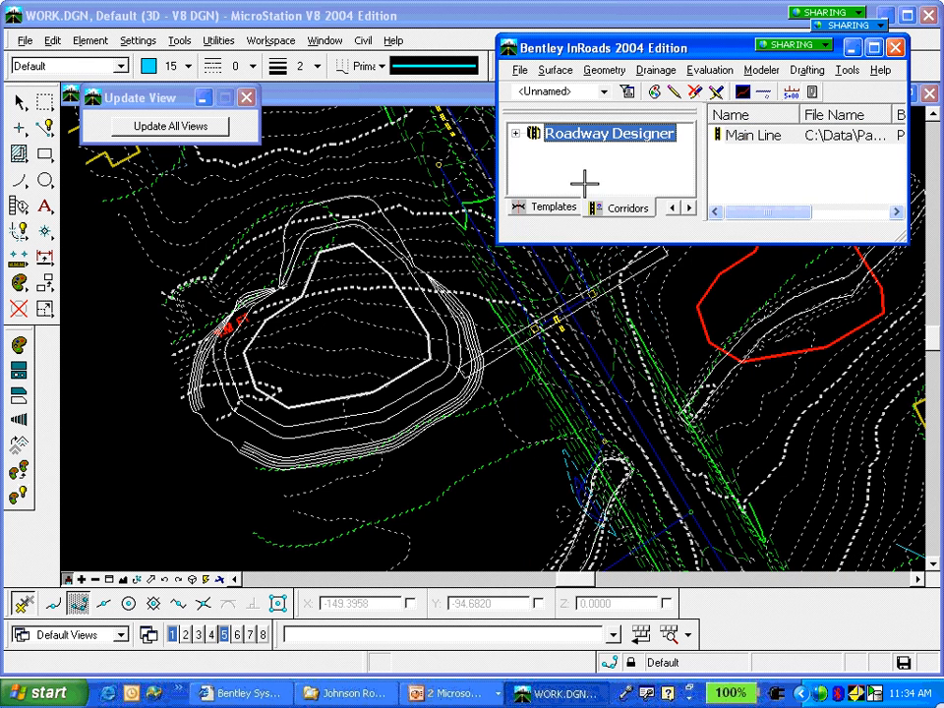
- Display contours for the ground surface at an interval of 1 with 4 minors per major
click(556, 71)
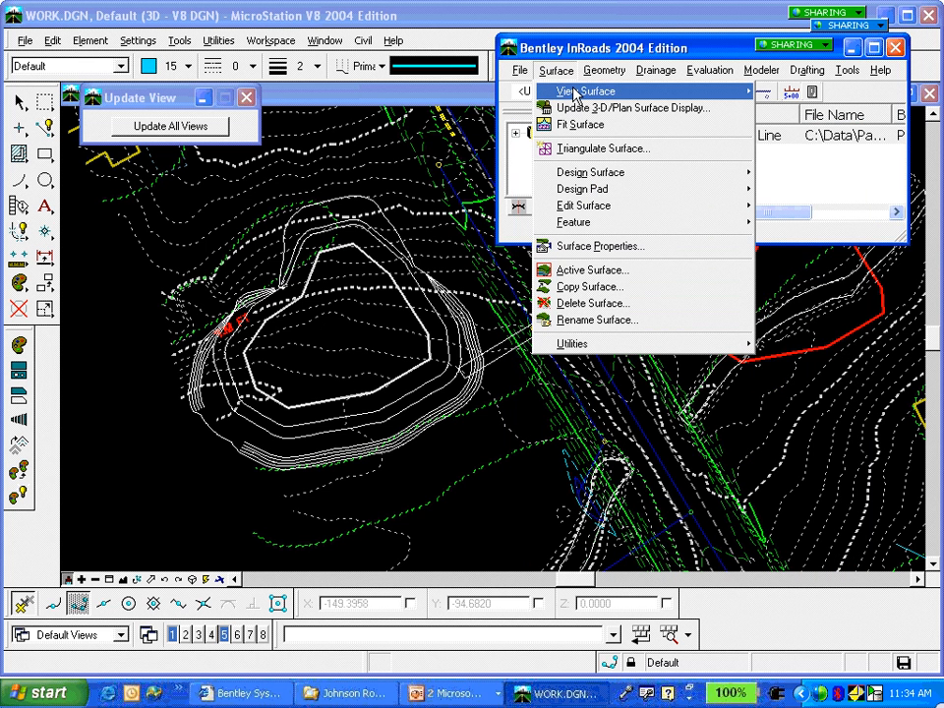
mouse_move(580, 92)
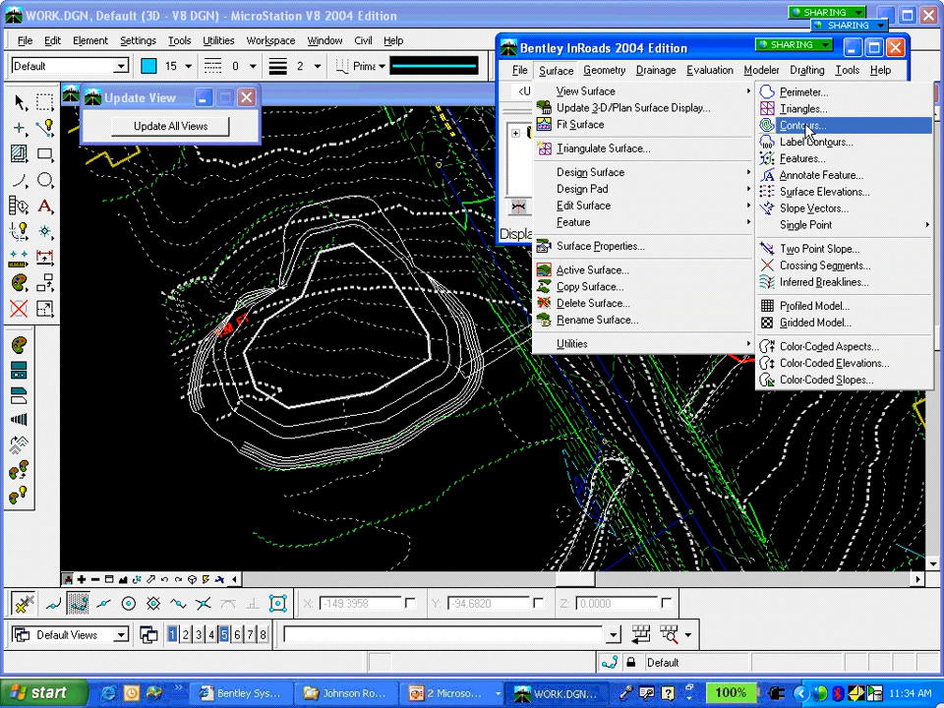
click(808, 129)
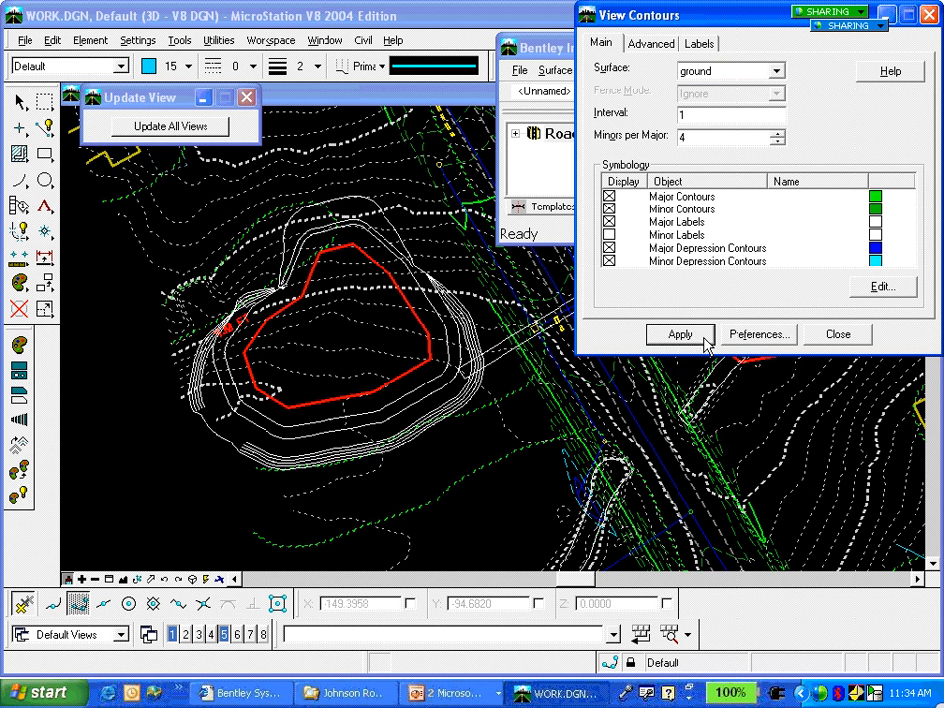
click(681, 335)
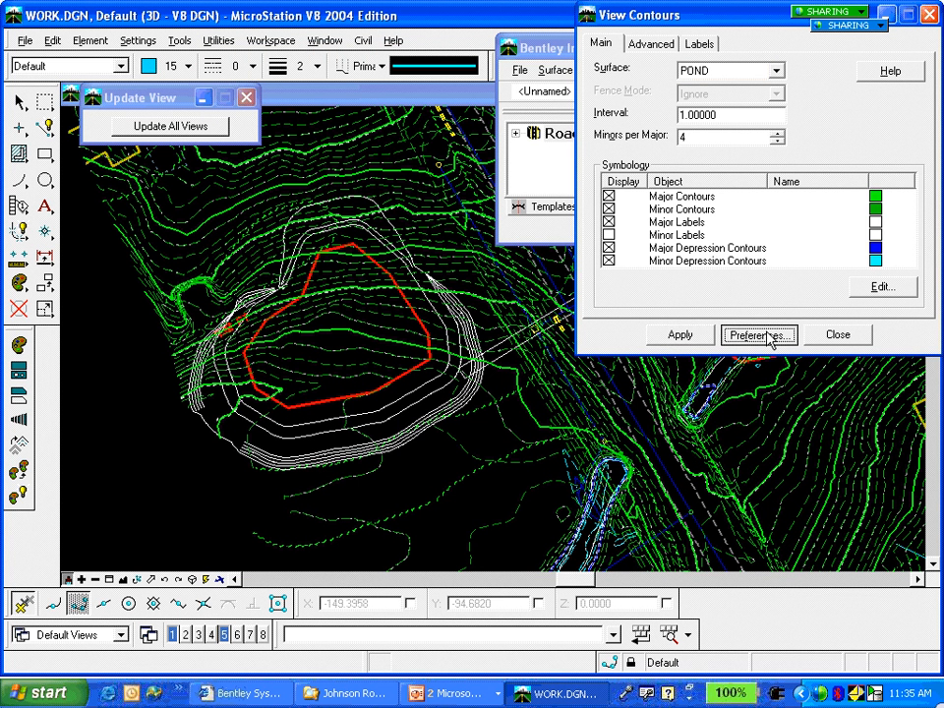
- Load the Proposed contour preference and display the contours of the POND surface
click(767, 334)
click(615, 117)
click(782, 111)
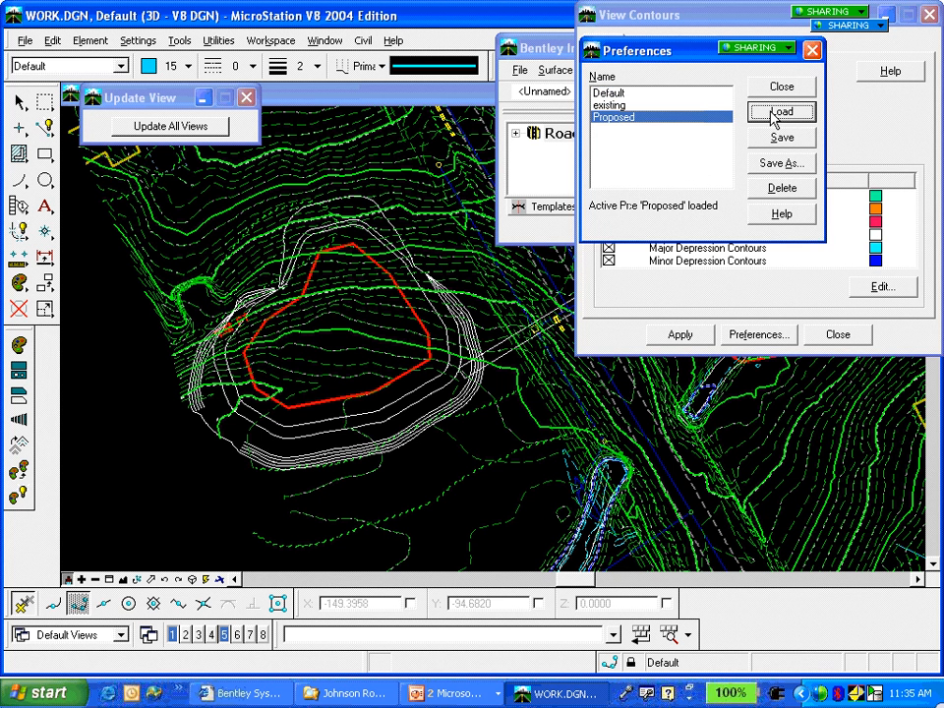
click(782, 86)
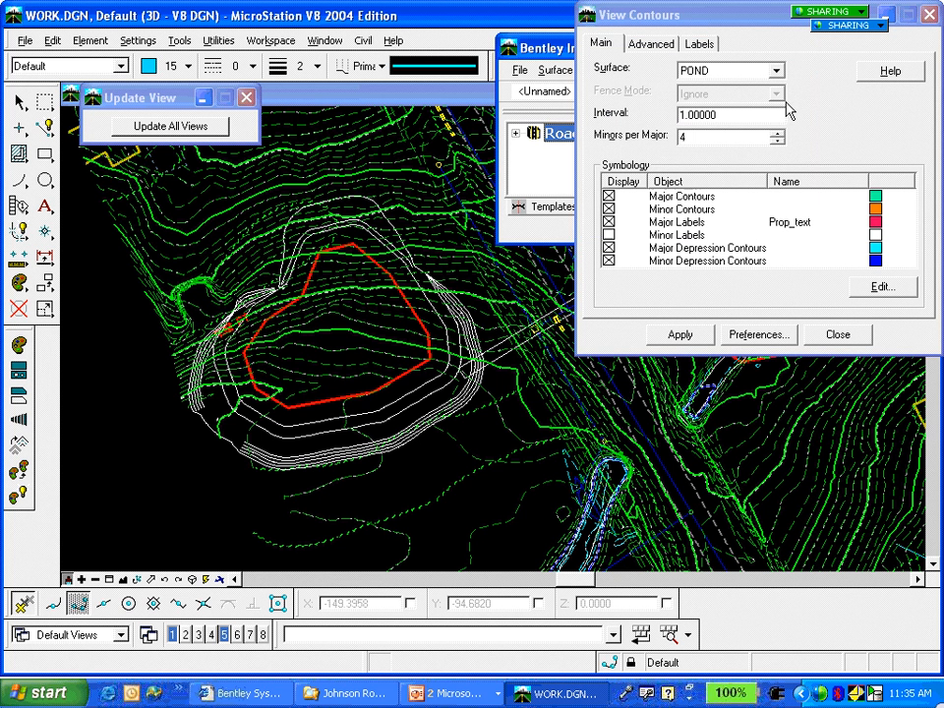
click(682, 343)
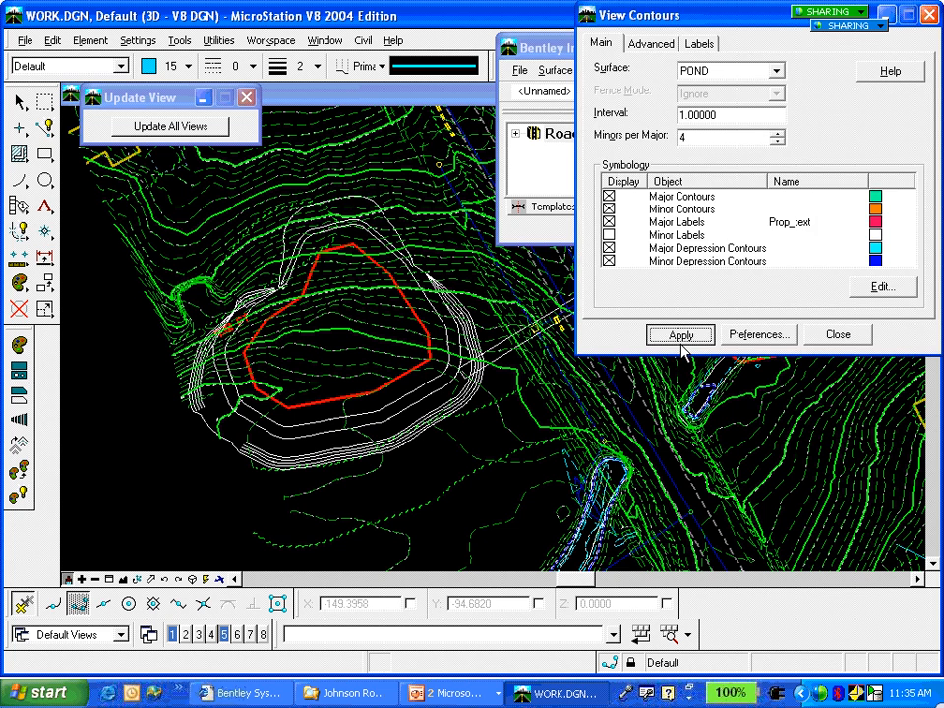
click(838, 335)
- Set up a new profile with a multipoint source and only the POND surface included
click(710, 70)
mouse_move(728, 94)
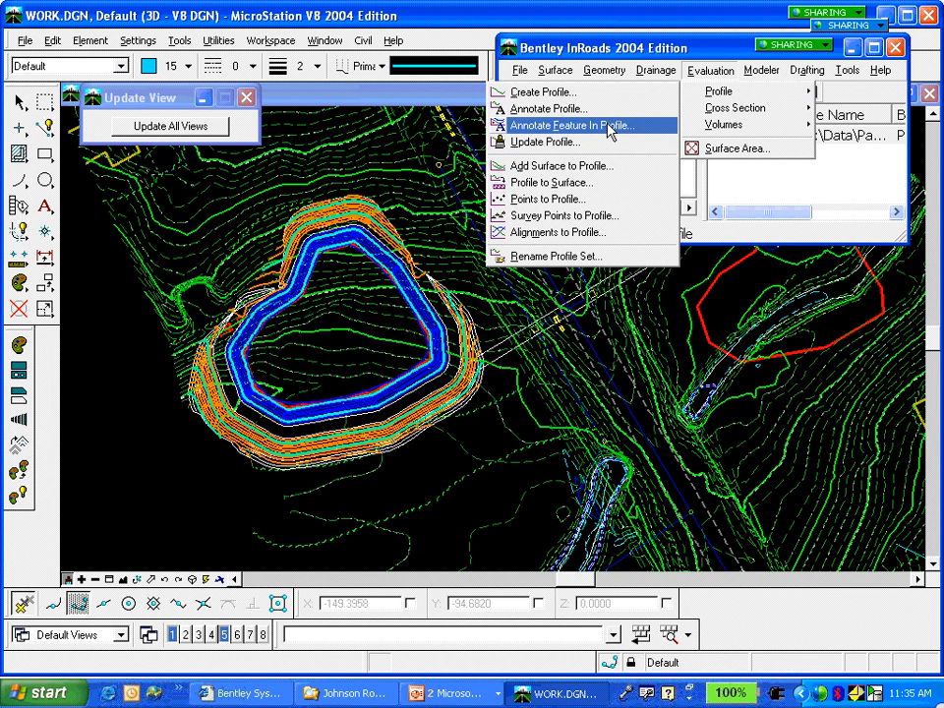
click(565, 92)
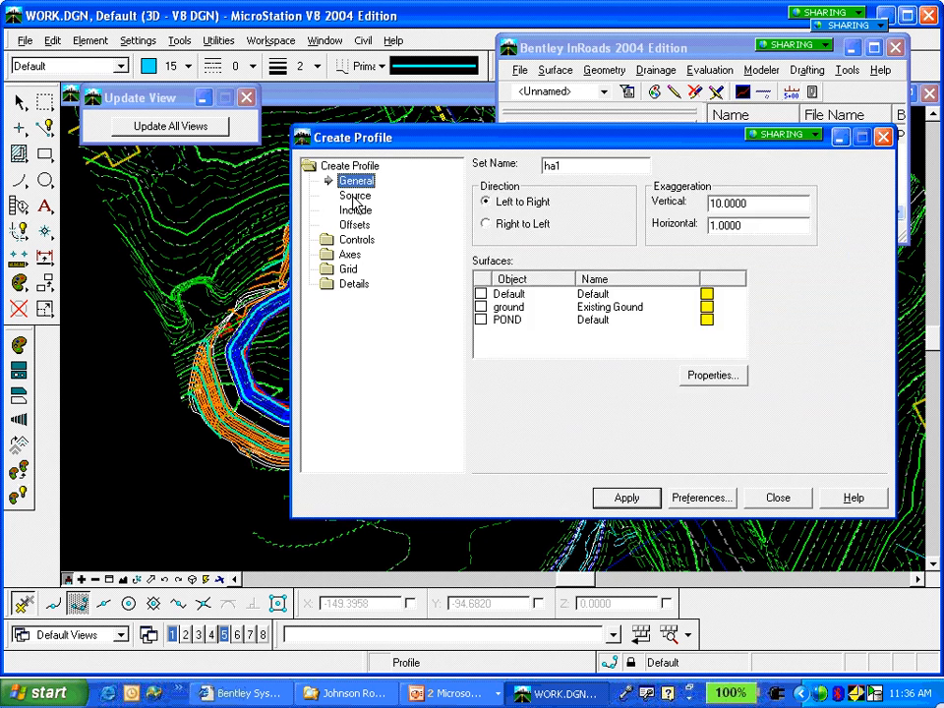
click(354, 197)
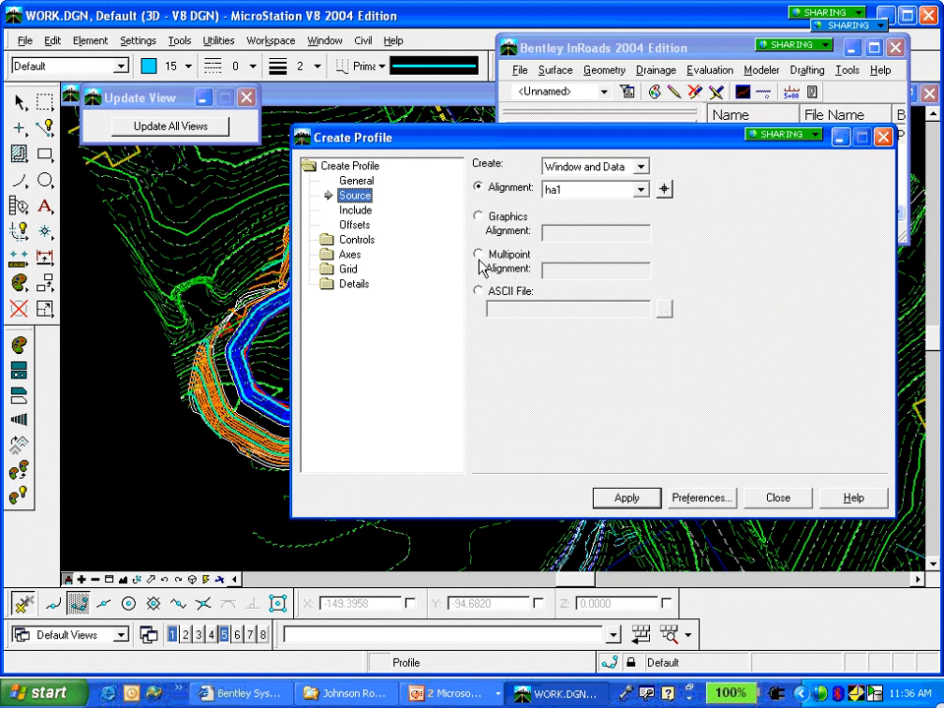
click(482, 273)
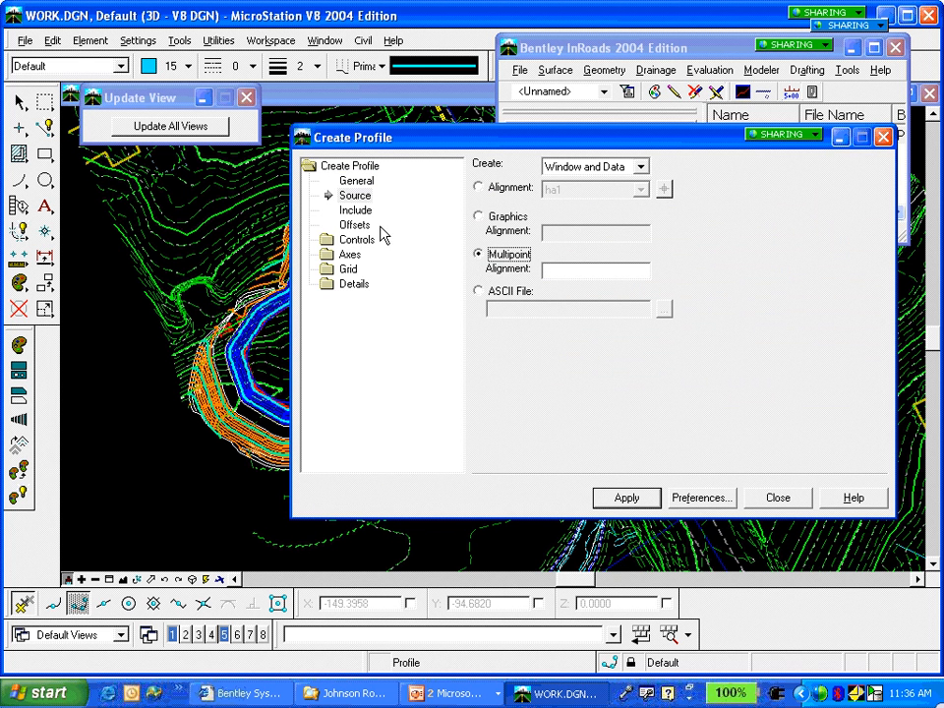
click(355, 181)
click(491, 320)
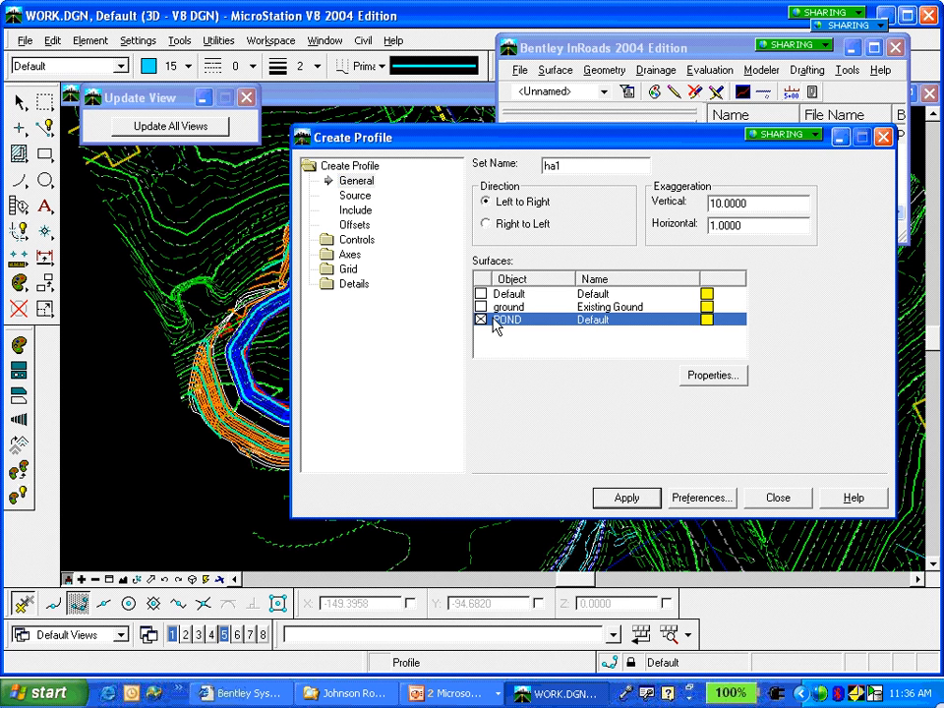
- Create the profile along a line crossing the pond from its upper to its lower edge, and place it left of the site
click(622, 499)
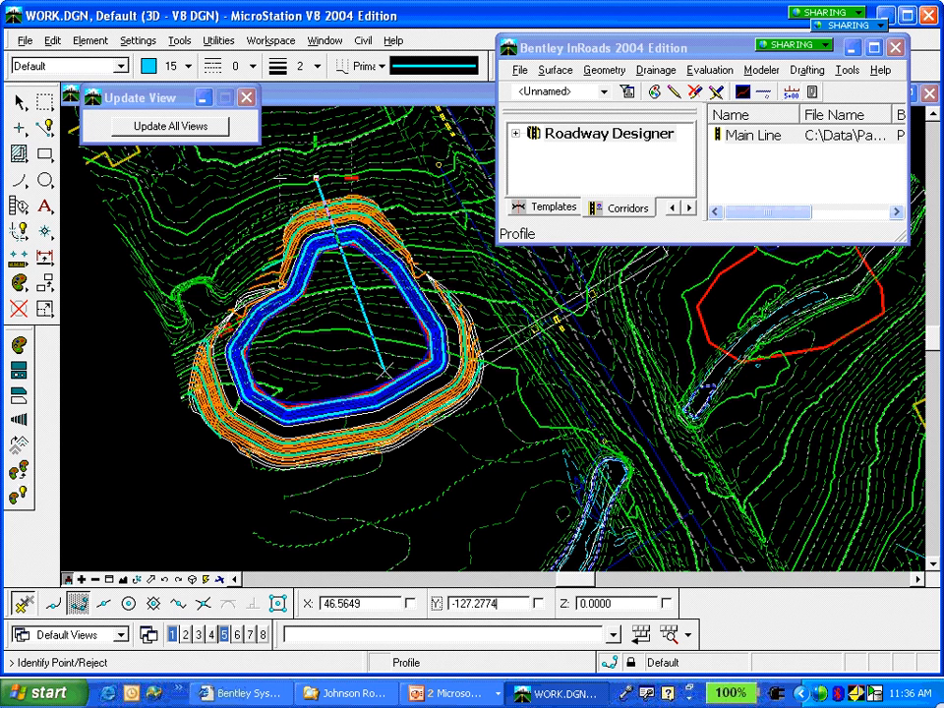
click(370, 452)
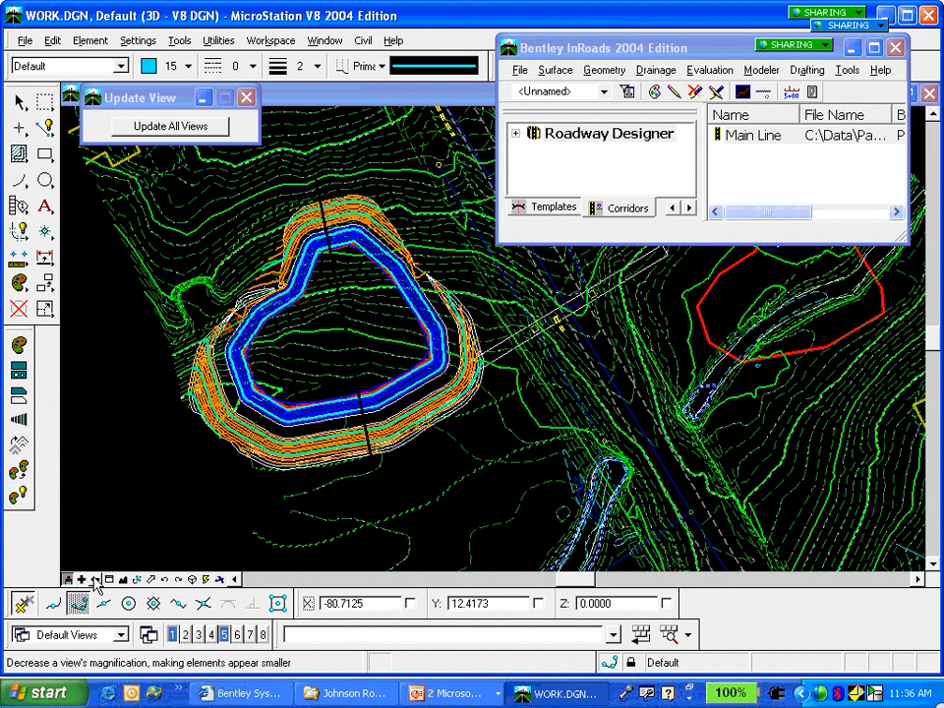
click(95, 580)
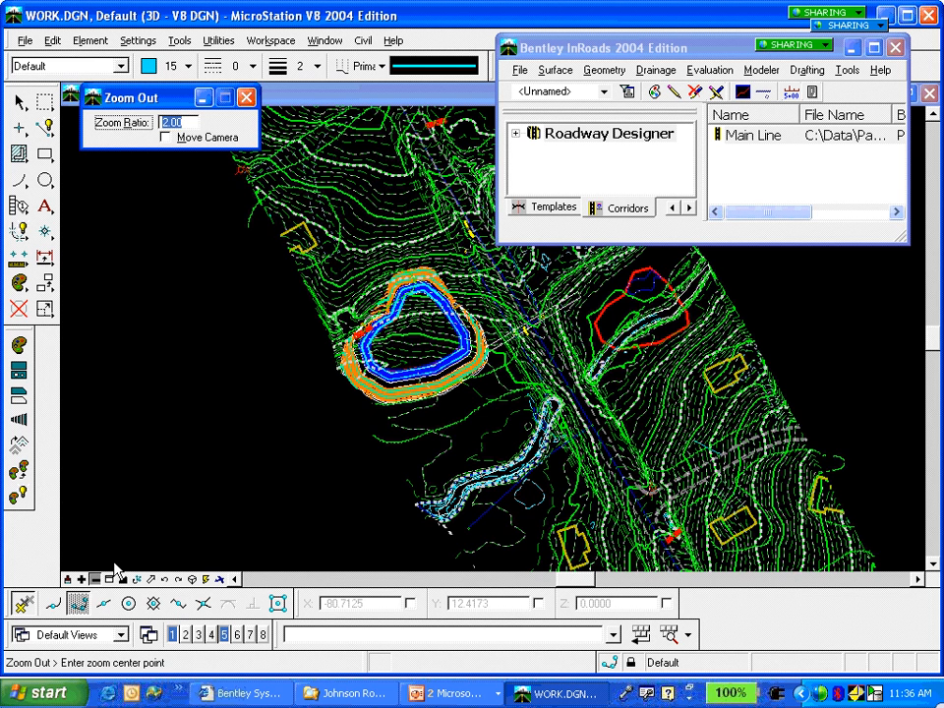
click(95, 580)
right_click(138, 462)
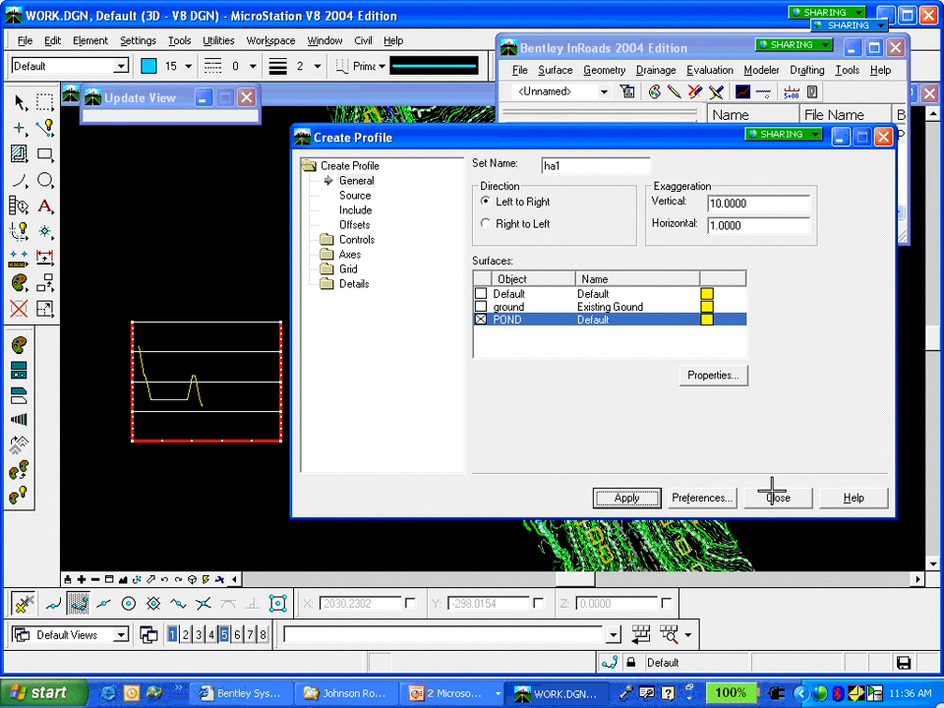
click(773, 495)
- Examine the pond floor and berm slopes in the profile up close, and switch to the presentation's Summary slide
click(109, 580)
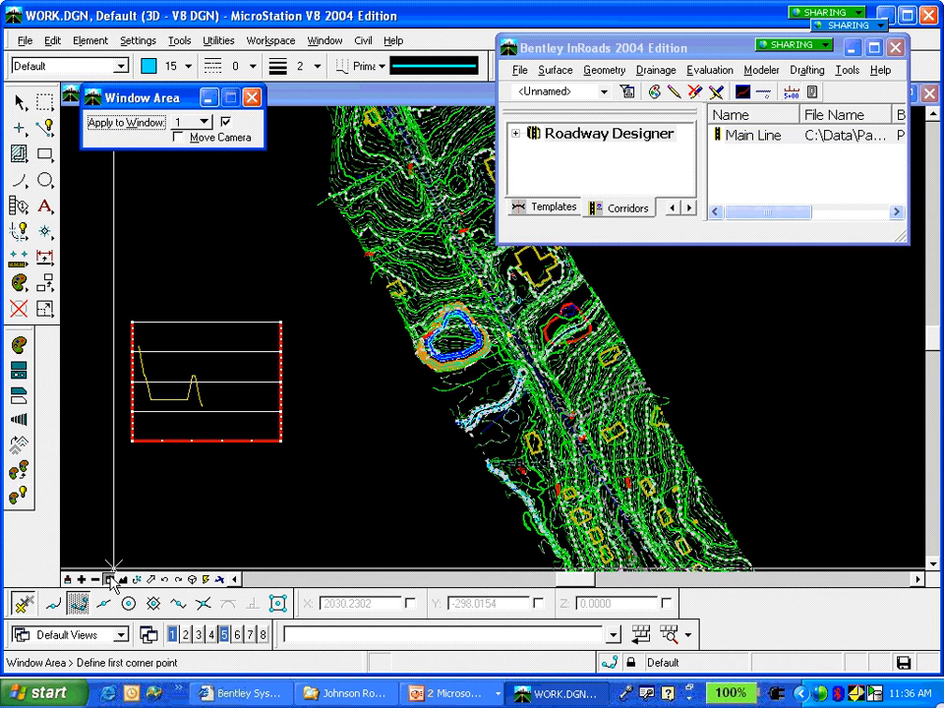
click(126, 318)
click(246, 424)
click(424, 333)
click(591, 498)
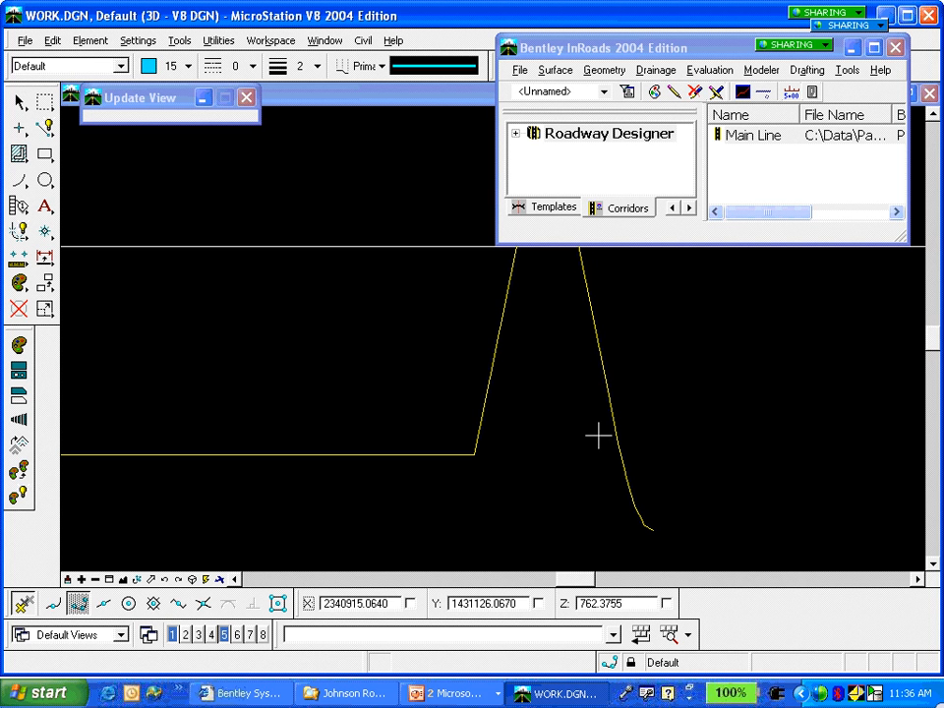
key(alt+Tab)
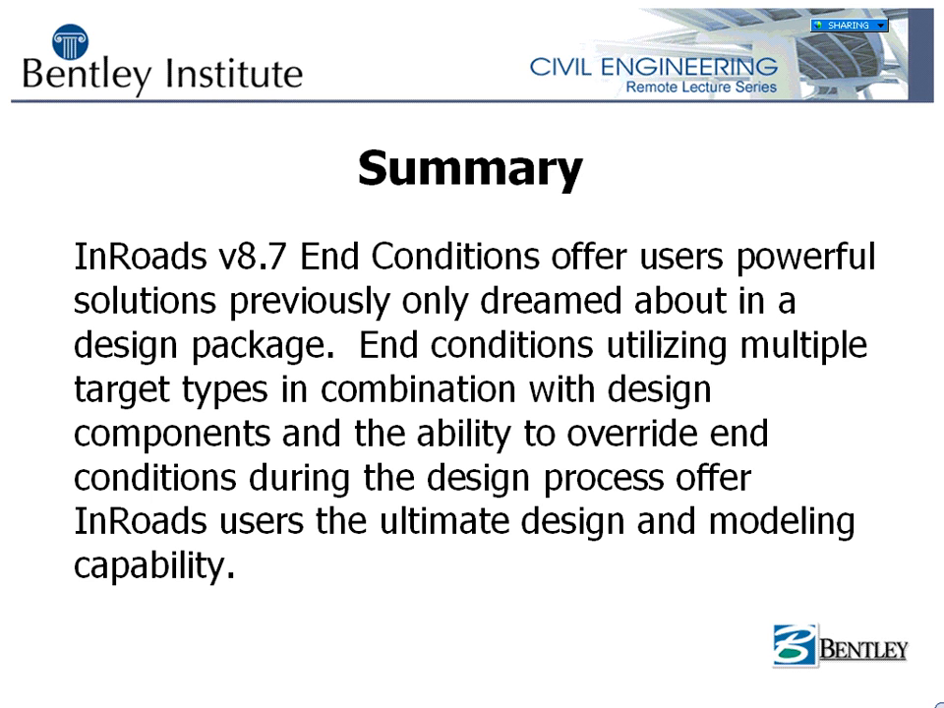